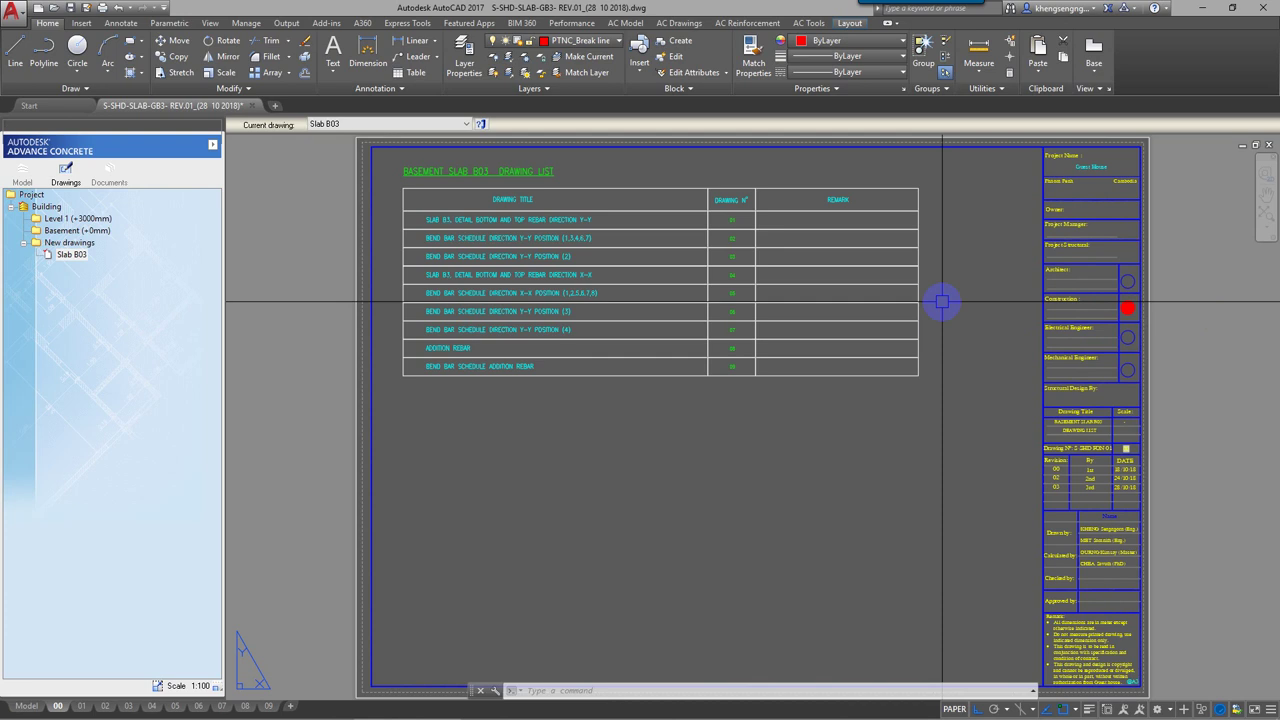
# Switch from layout 00 to model space and zoom in on the rebar detail labels.
pyautogui.click(30, 706)
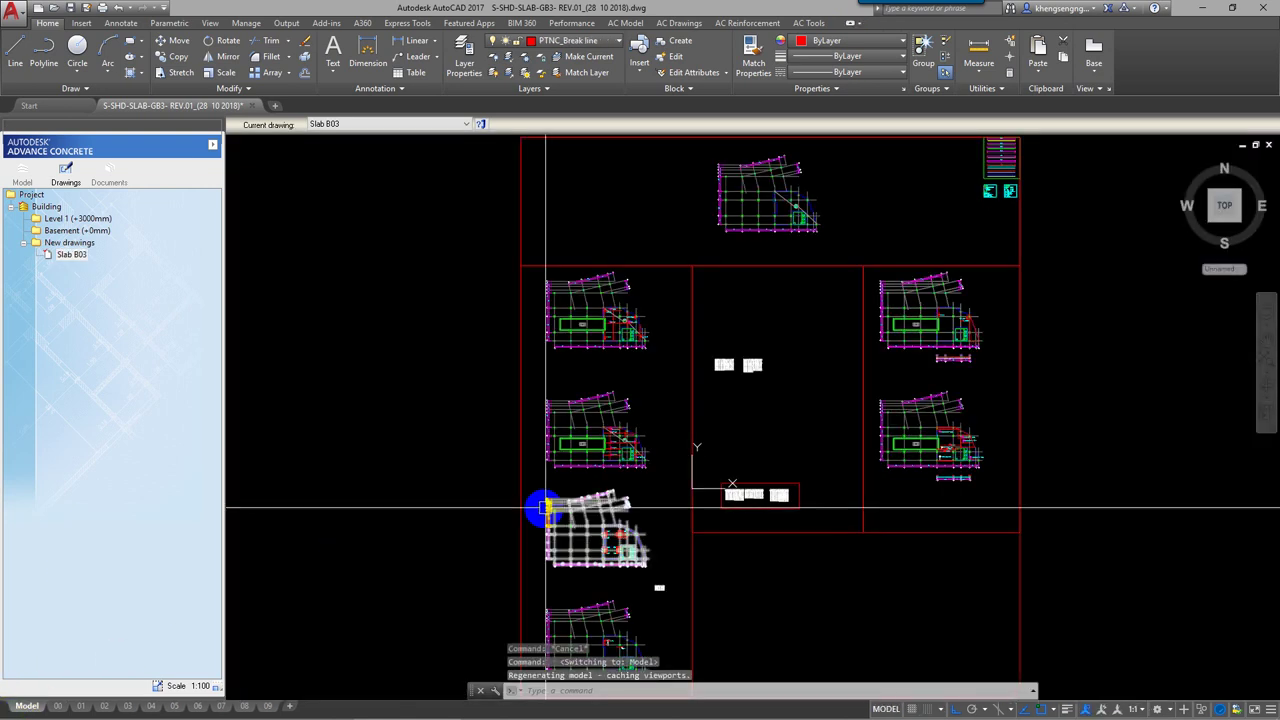
pyautogui.scroll(3, 537, 509)
pyautogui.scroll(3, 597, 457)
pyautogui.scroll(2, 651, 394)
pyautogui.moveTo(568, 450); pyautogui.dragTo(578, 343, button='middle')
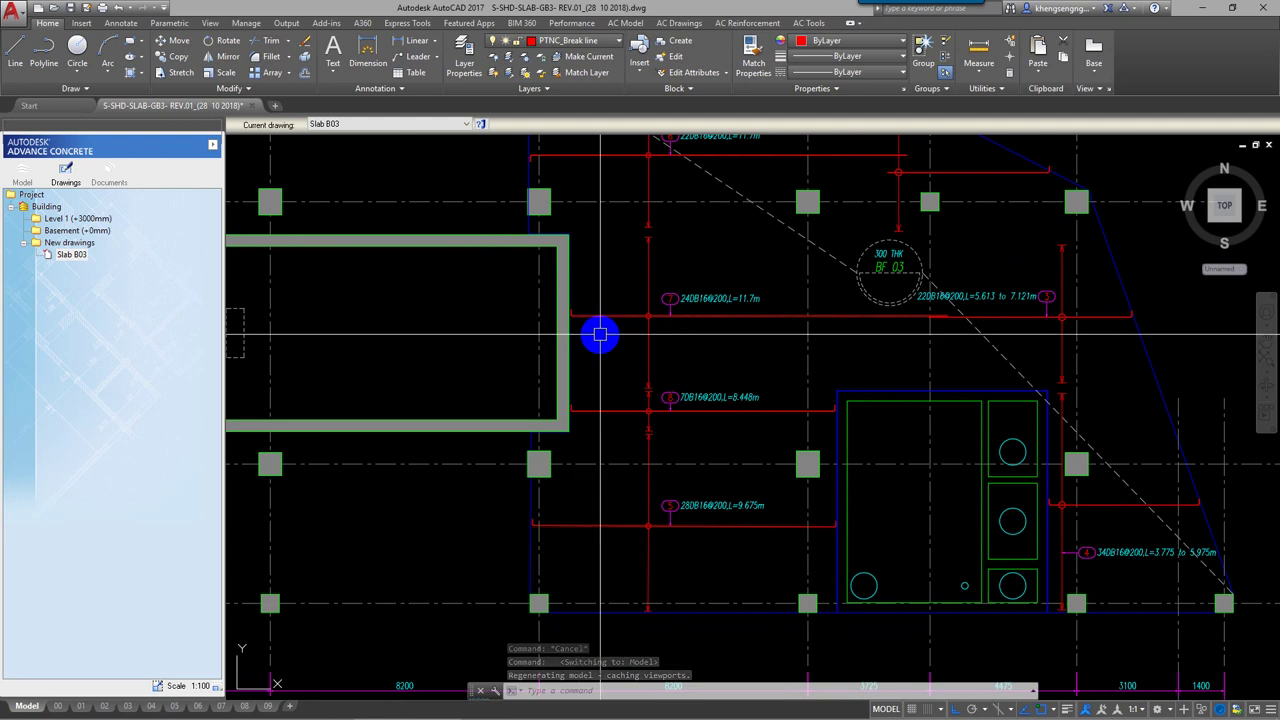
pyautogui.scroll(4, 803, 314)
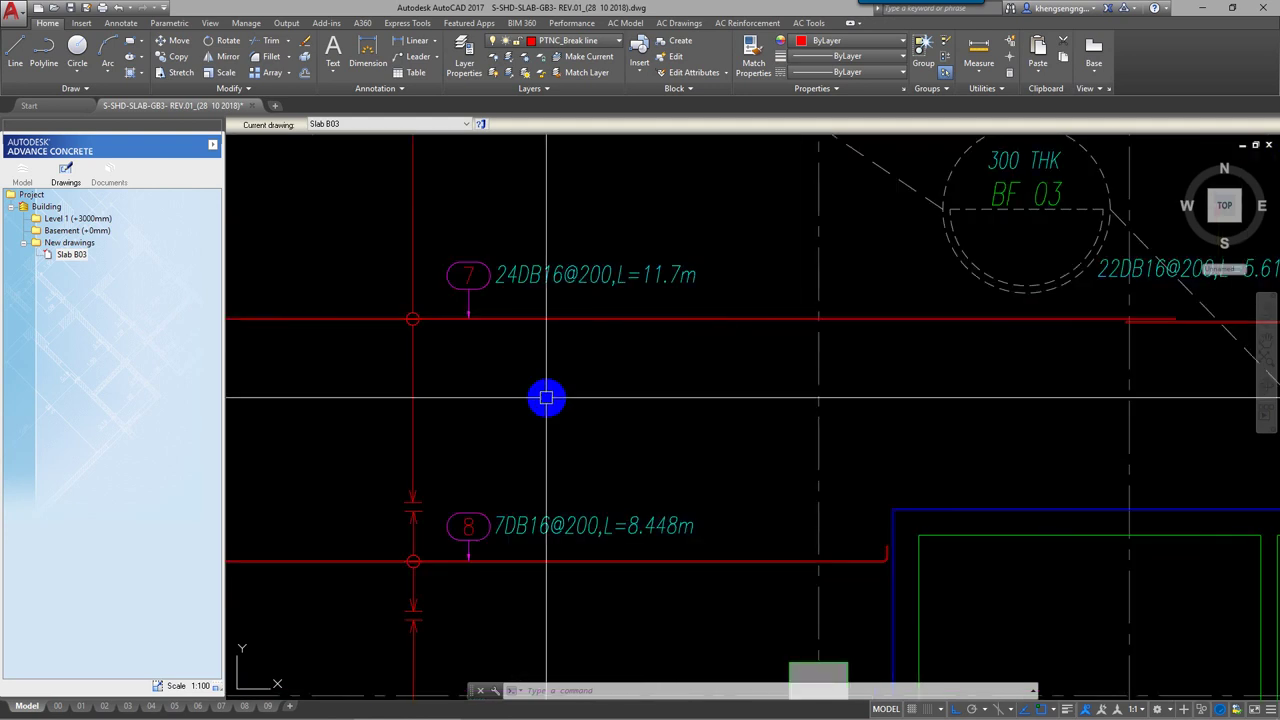
pyautogui.scroll(-2, 546, 337)
pyautogui.scroll(-2, 556, 399)
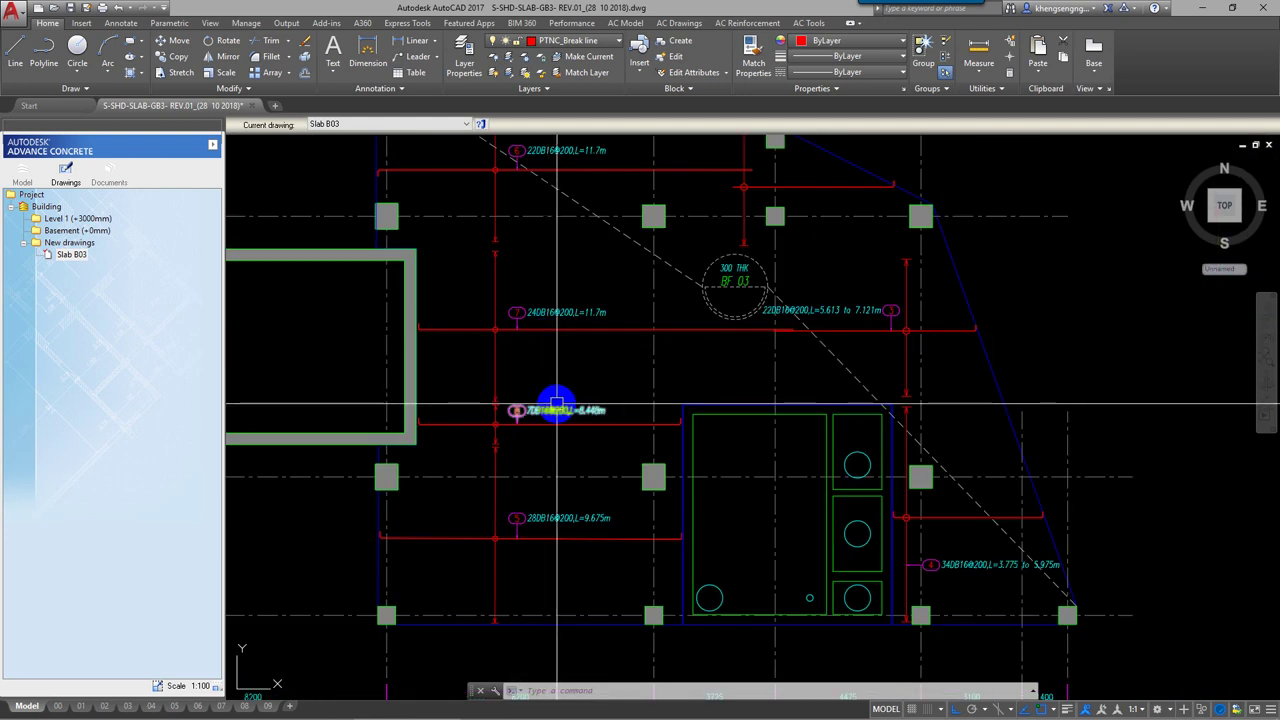
pyautogui.moveTo(556, 405)
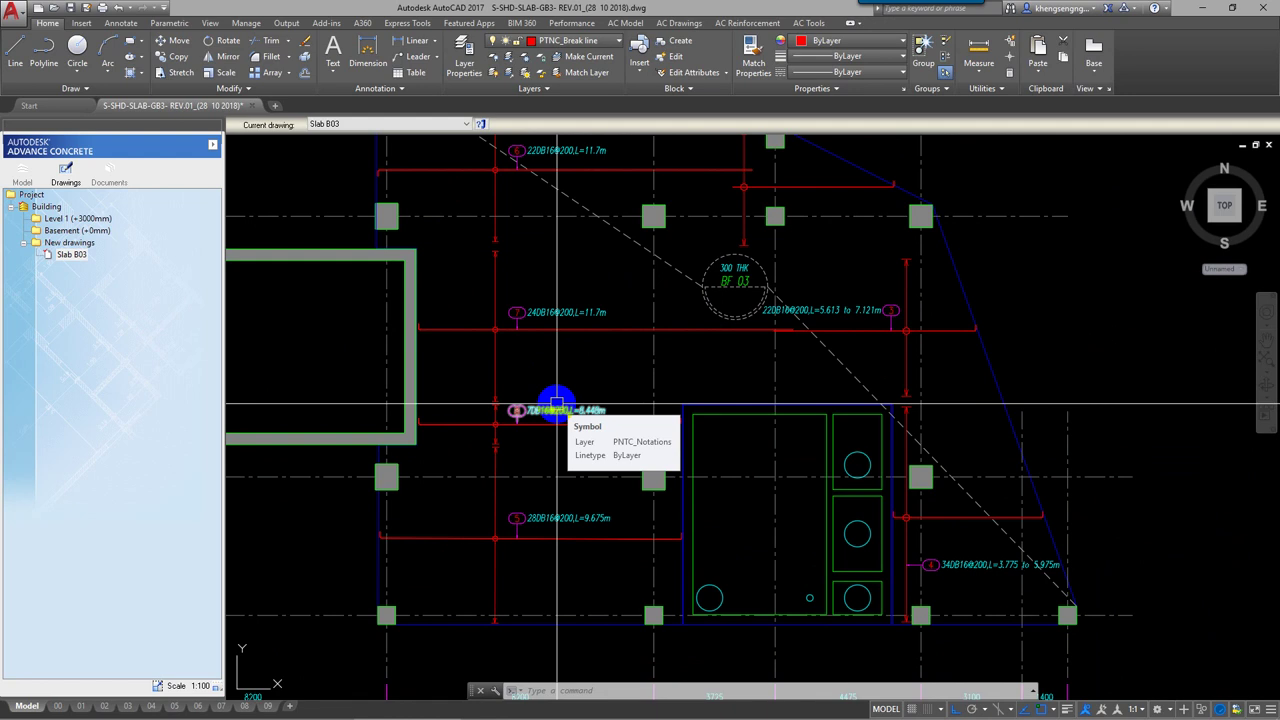
pyautogui.scroll(2, 556, 409)
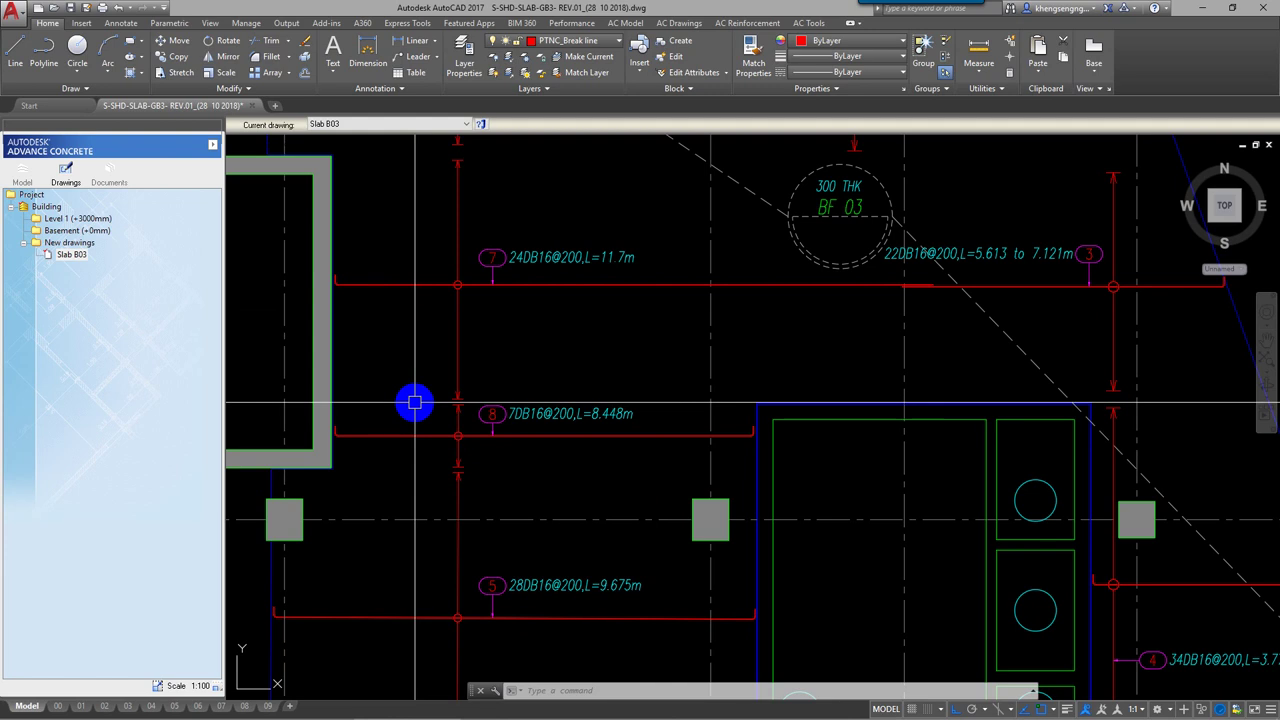
# Zoom out and centre both slab plans and the bar schedule tables in view.
pyautogui.scroll(-5, 425, 405)
pyautogui.scroll(-5, 443, 415)
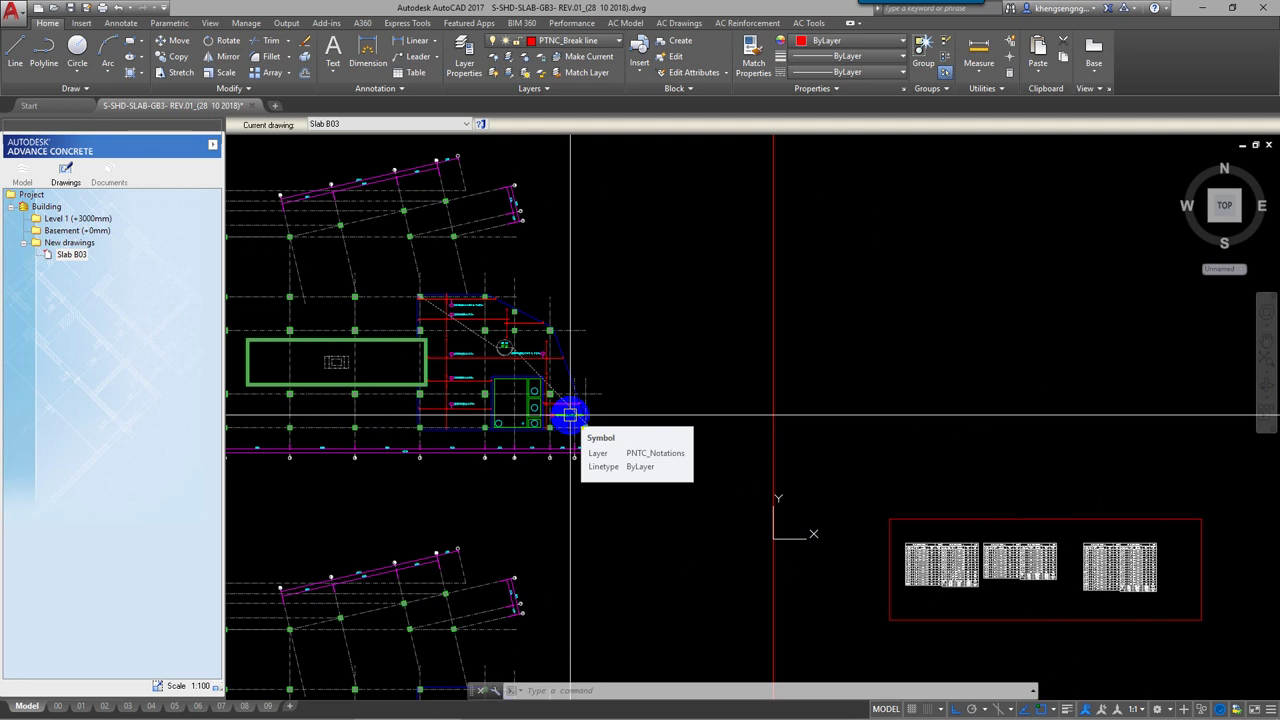
pyautogui.scroll(2, 1035, 575)
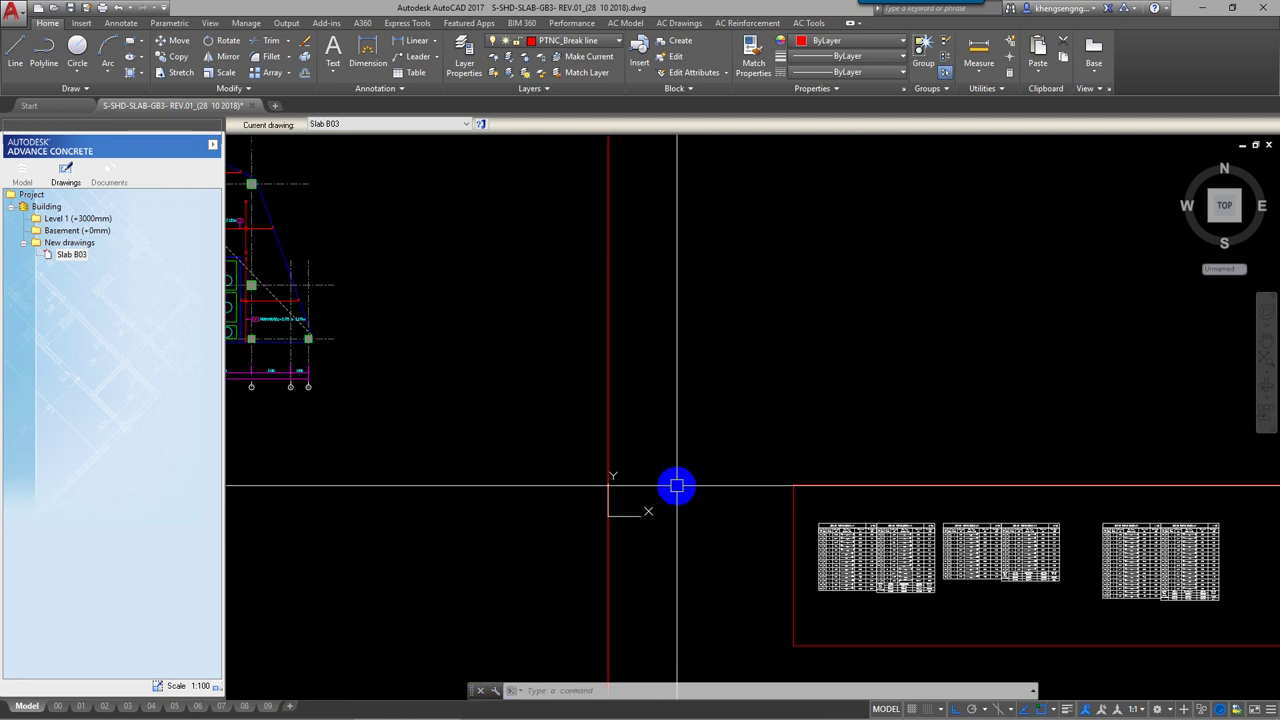
pyautogui.scroll(-3, 677, 487)
pyautogui.scroll(-1, 686, 434)
pyautogui.moveTo(594, 463); pyautogui.dragTo(660, 446, button='middle')
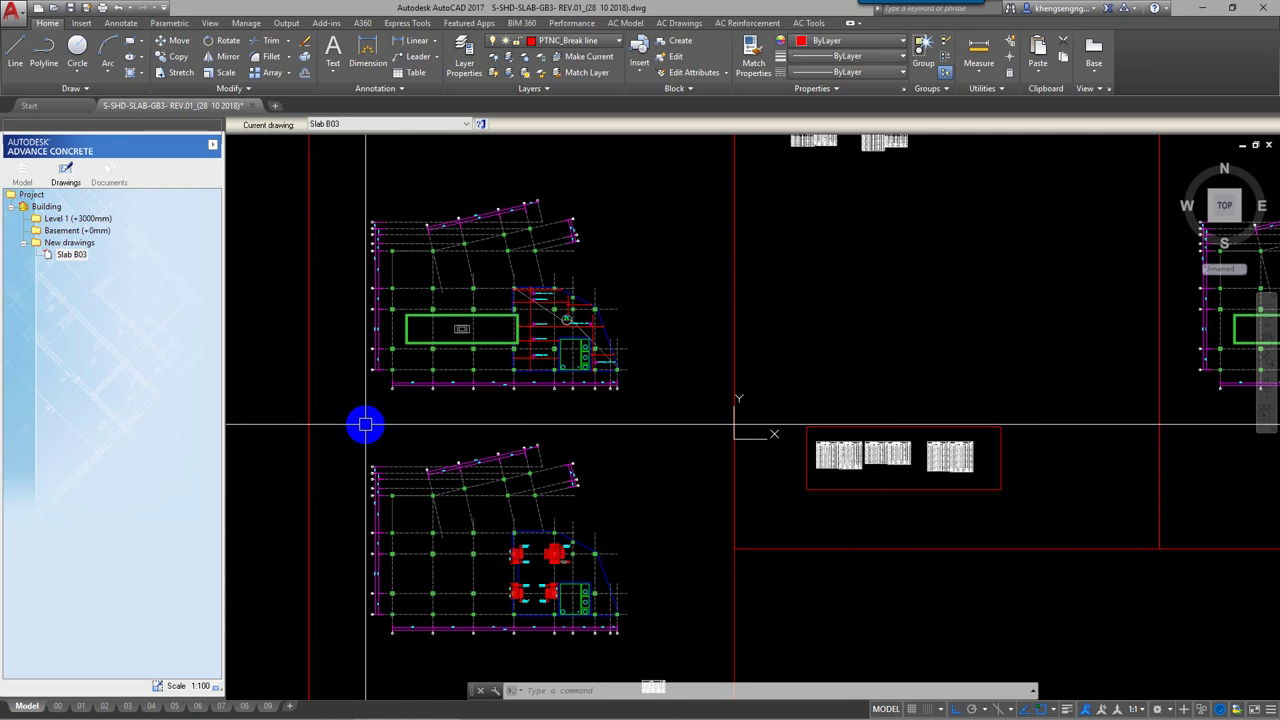
pyautogui.moveTo(365, 424); pyautogui.dragTo(430, 404, button='middle')
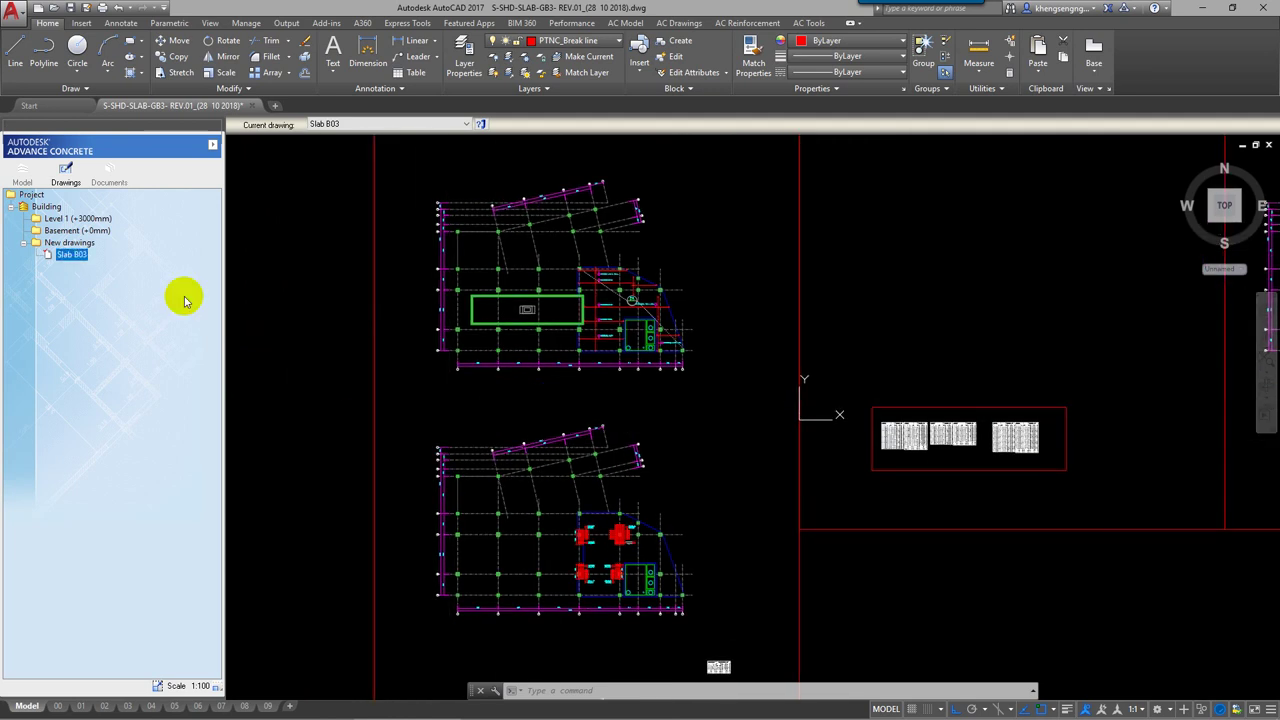
pyautogui.rightClick(64, 256)
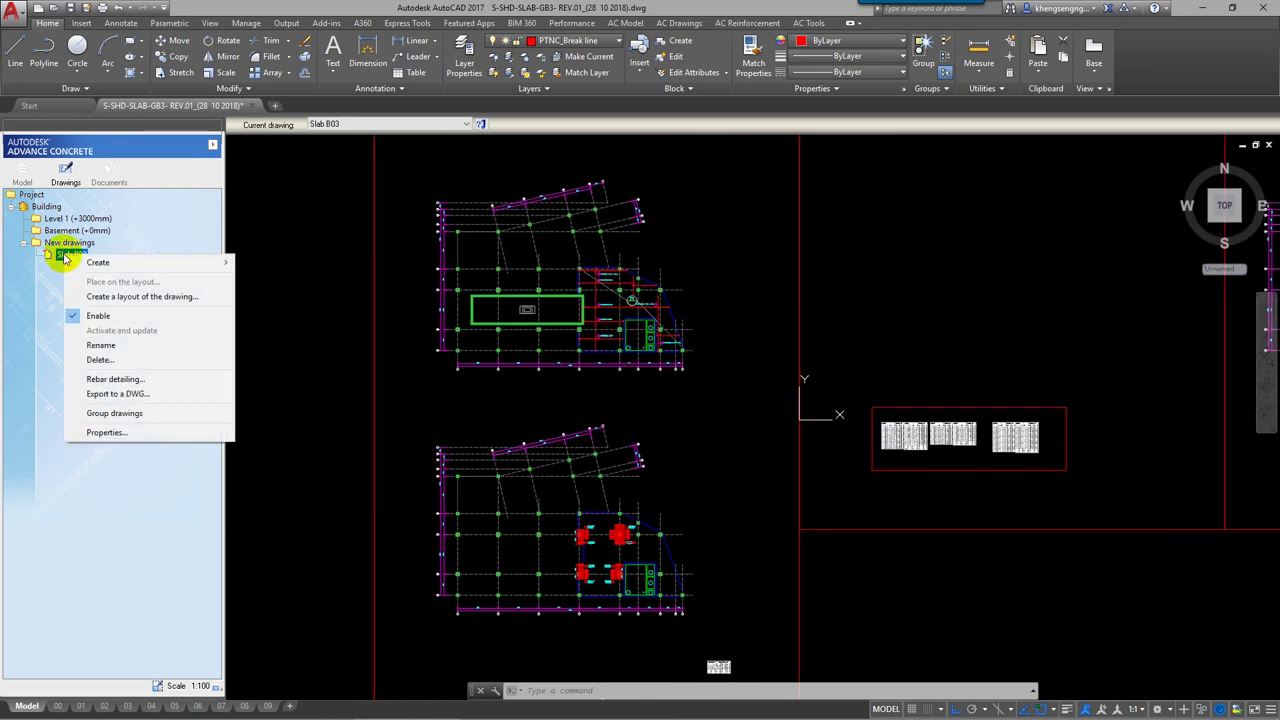
pyautogui.click(100, 345)
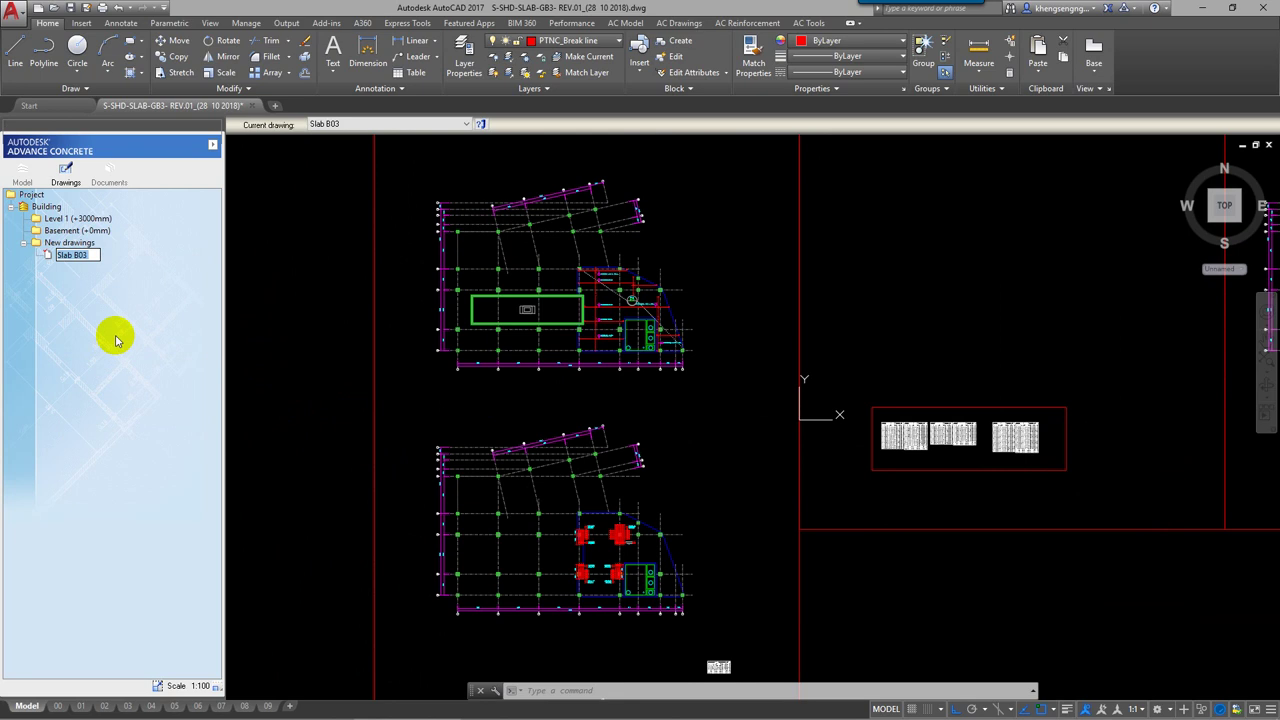
pyautogui.press('Return')
pyautogui.click(306, 300)
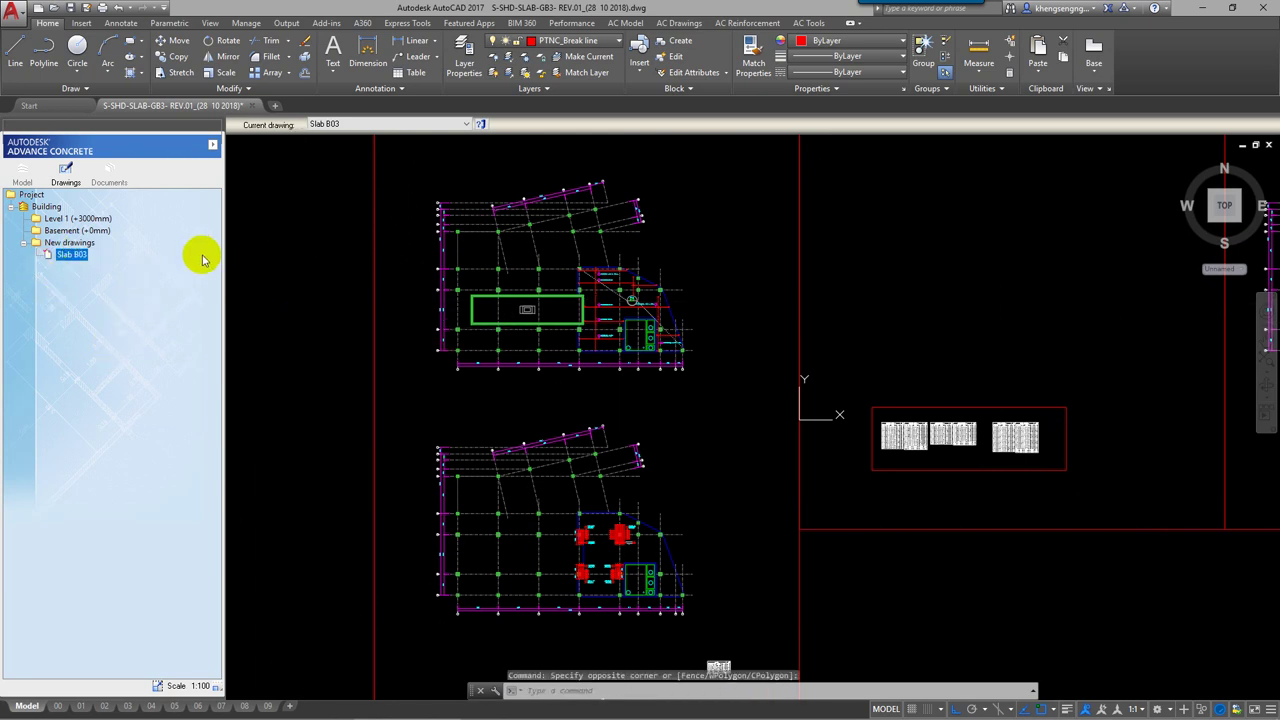
pyautogui.click(237, 320)
pyautogui.click(304, 322)
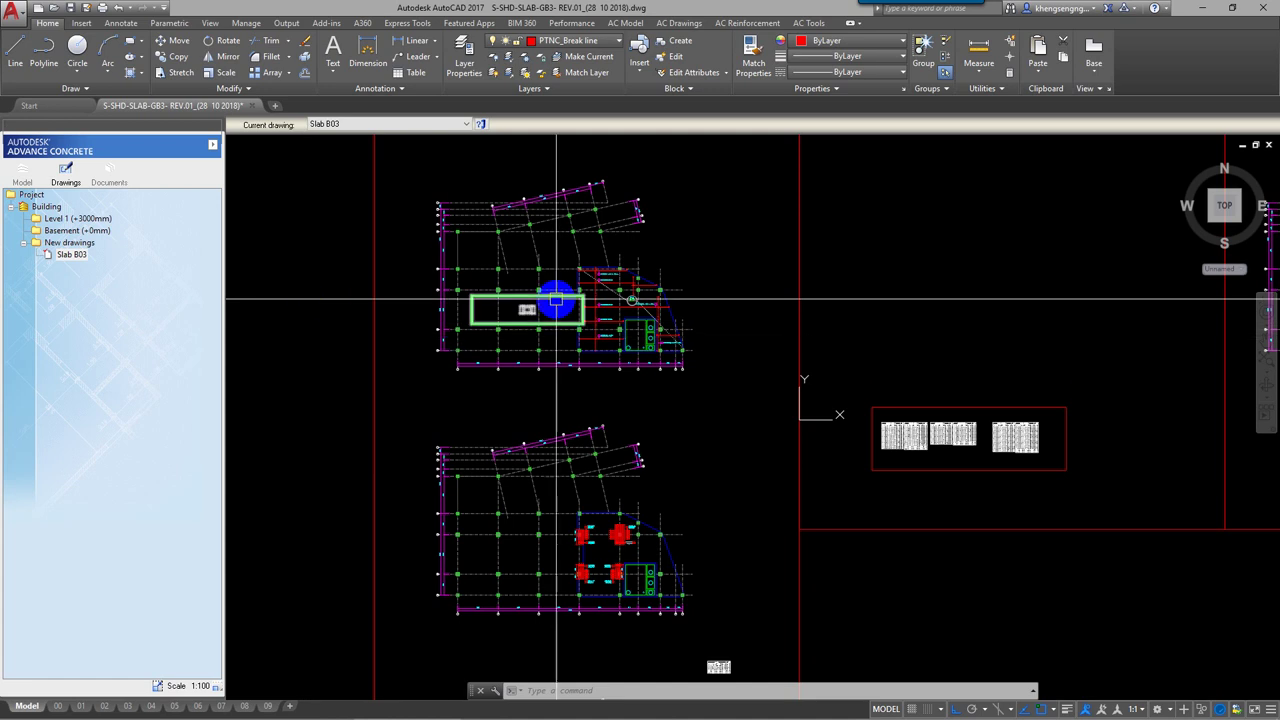
pyautogui.scroll(2, 563, 292)
pyautogui.moveTo(563, 292); pyautogui.dragTo(363, 289)
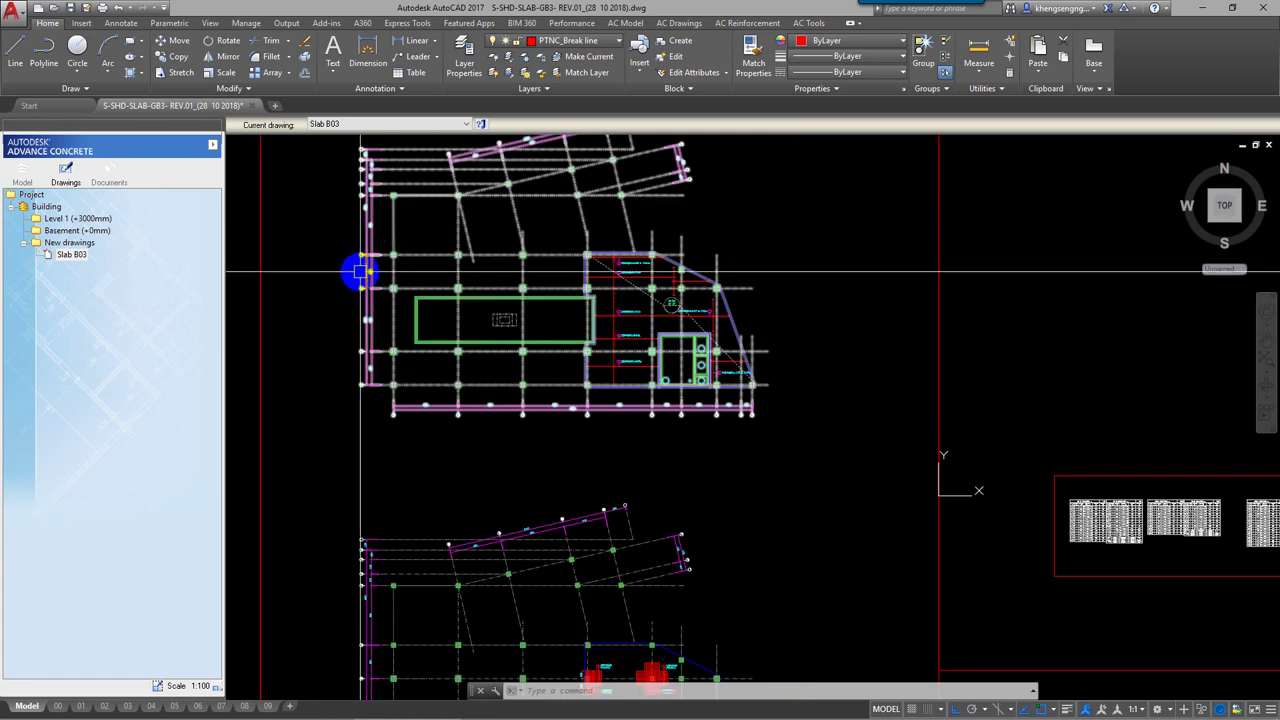
pyautogui.scroll(-1, 330, 292)
pyautogui.scroll(3, 400, 306)
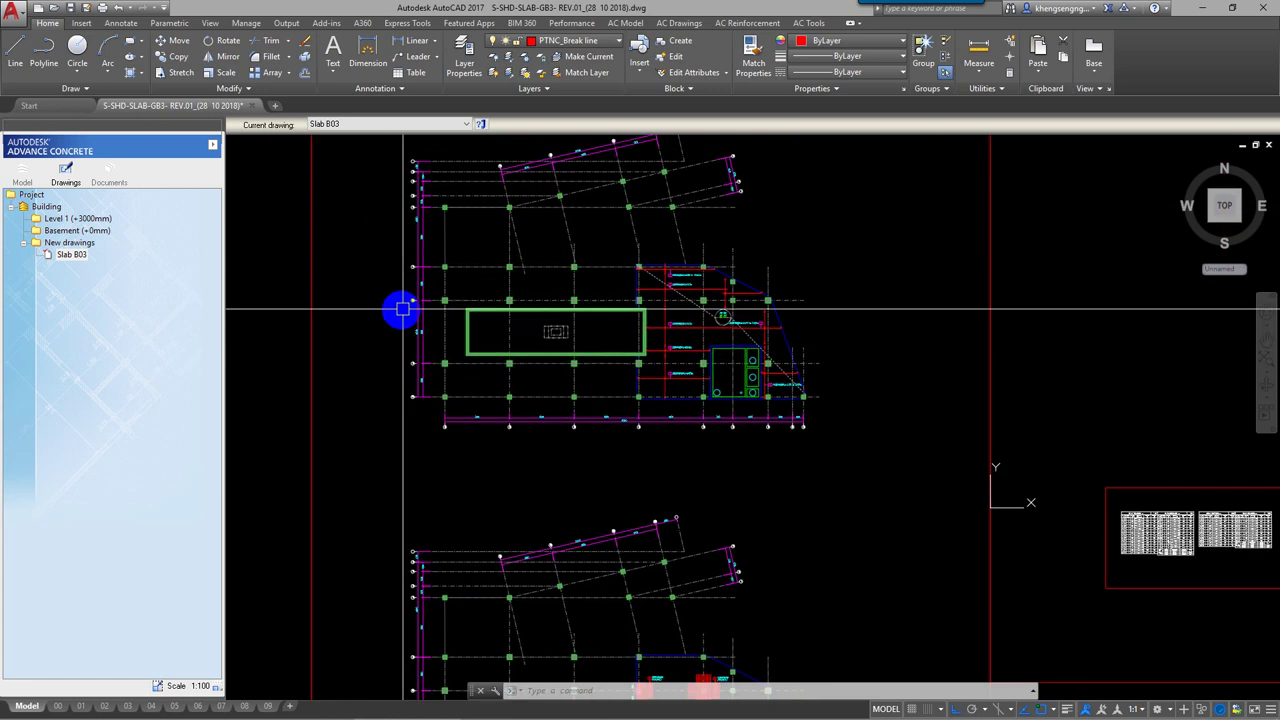
pyautogui.click(72, 256)
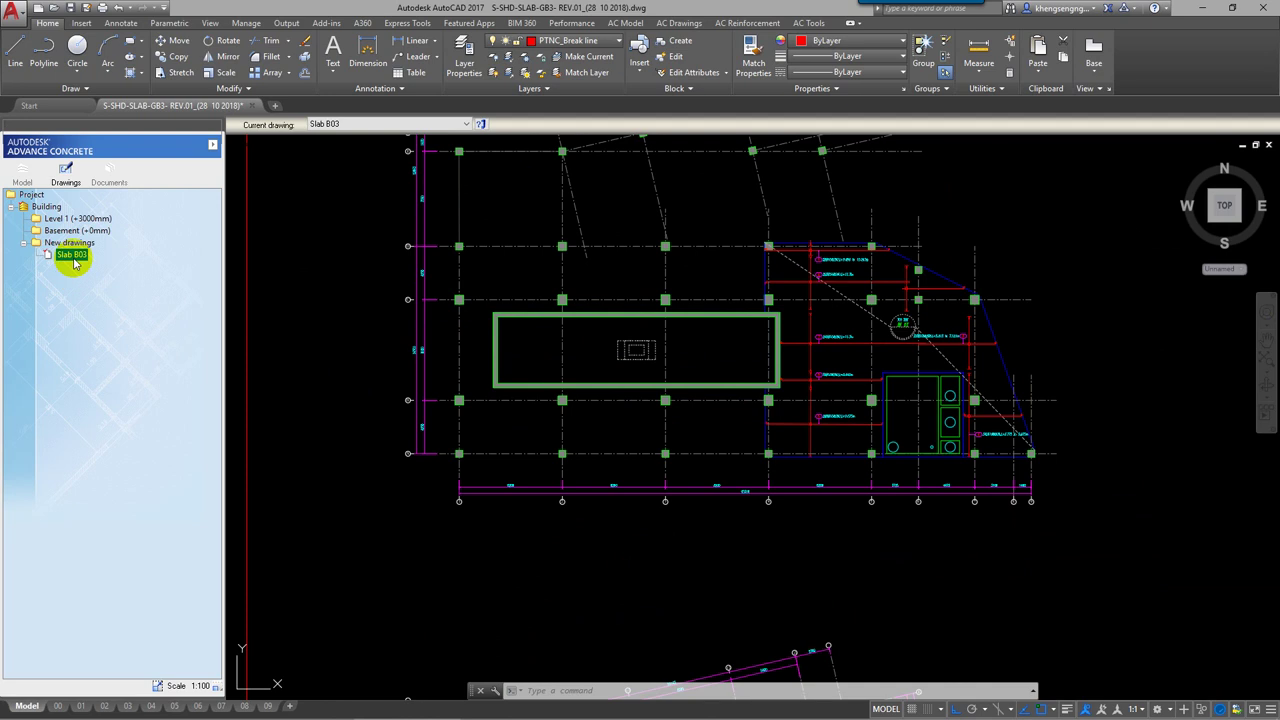
# Start a DWG export of Slab B03 with layer organization set to Apply layer standard names.
pyautogui.rightClick(74, 264)
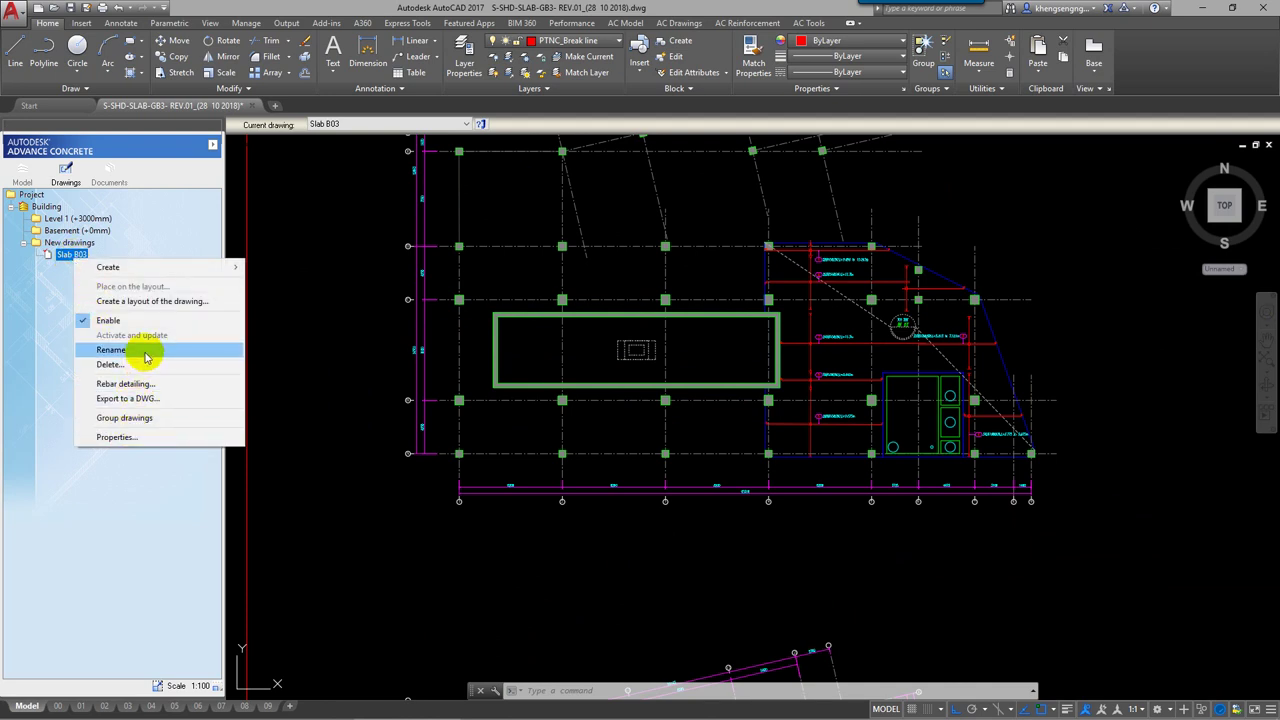
pyautogui.click(163, 403)
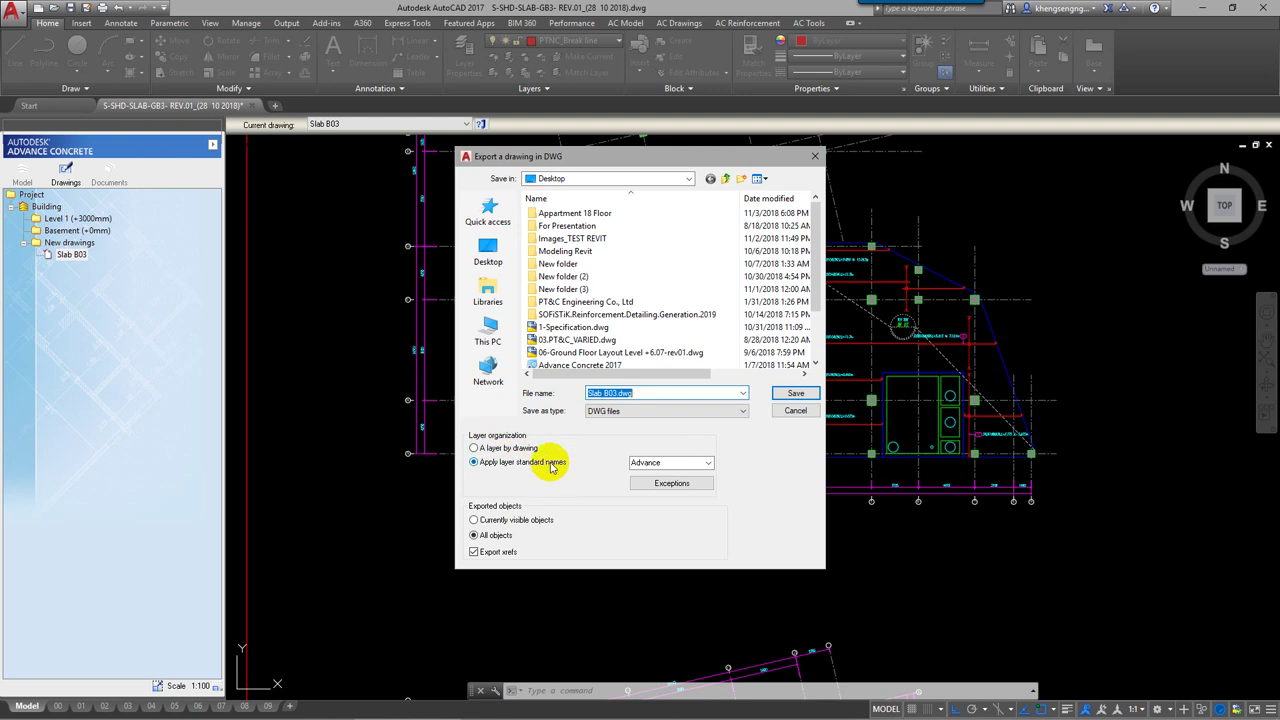
pyautogui.click(518, 449)
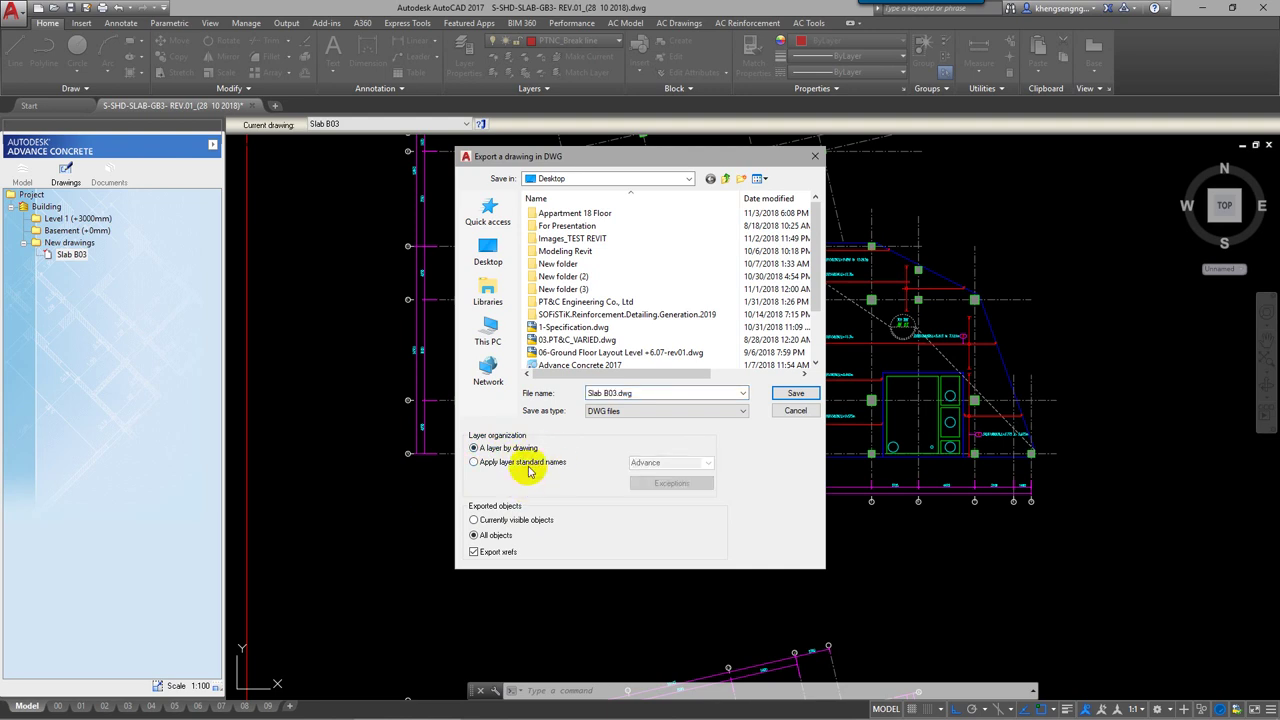
pyautogui.click(530, 466)
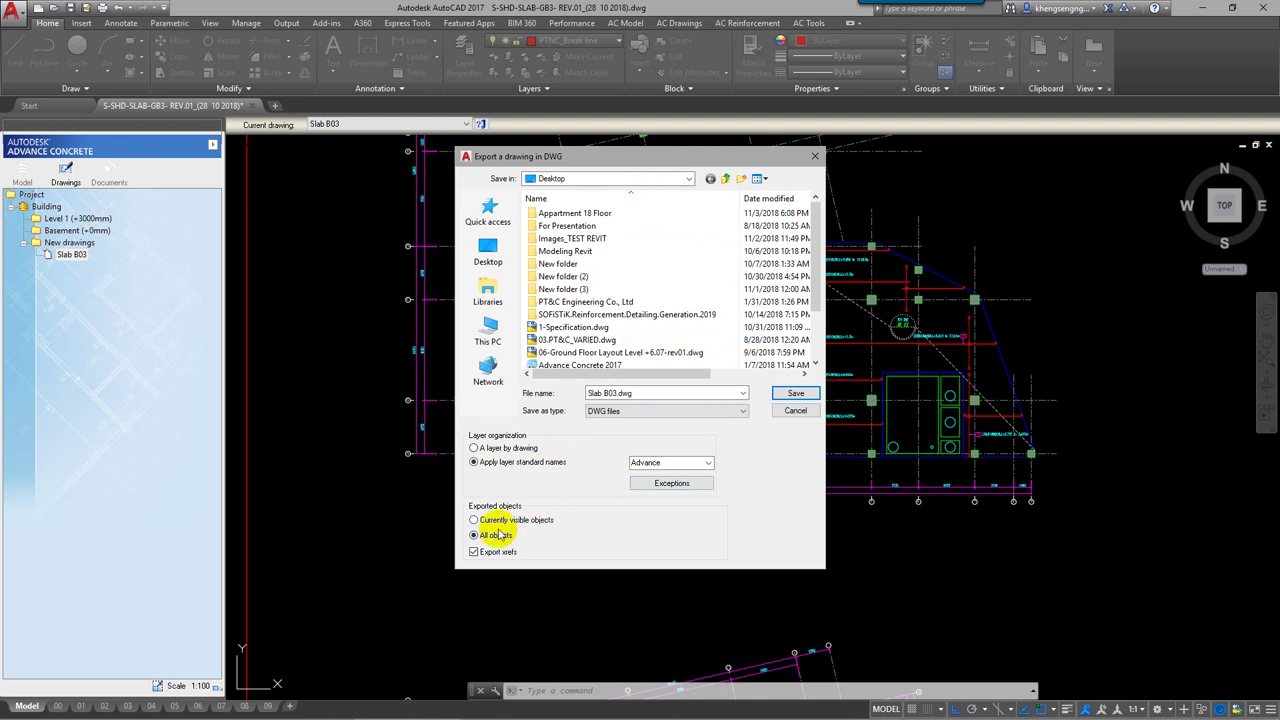
# Scroll through the layers exempt from standard naming, then confirm the exceptions list.
pyautogui.click(658, 484)
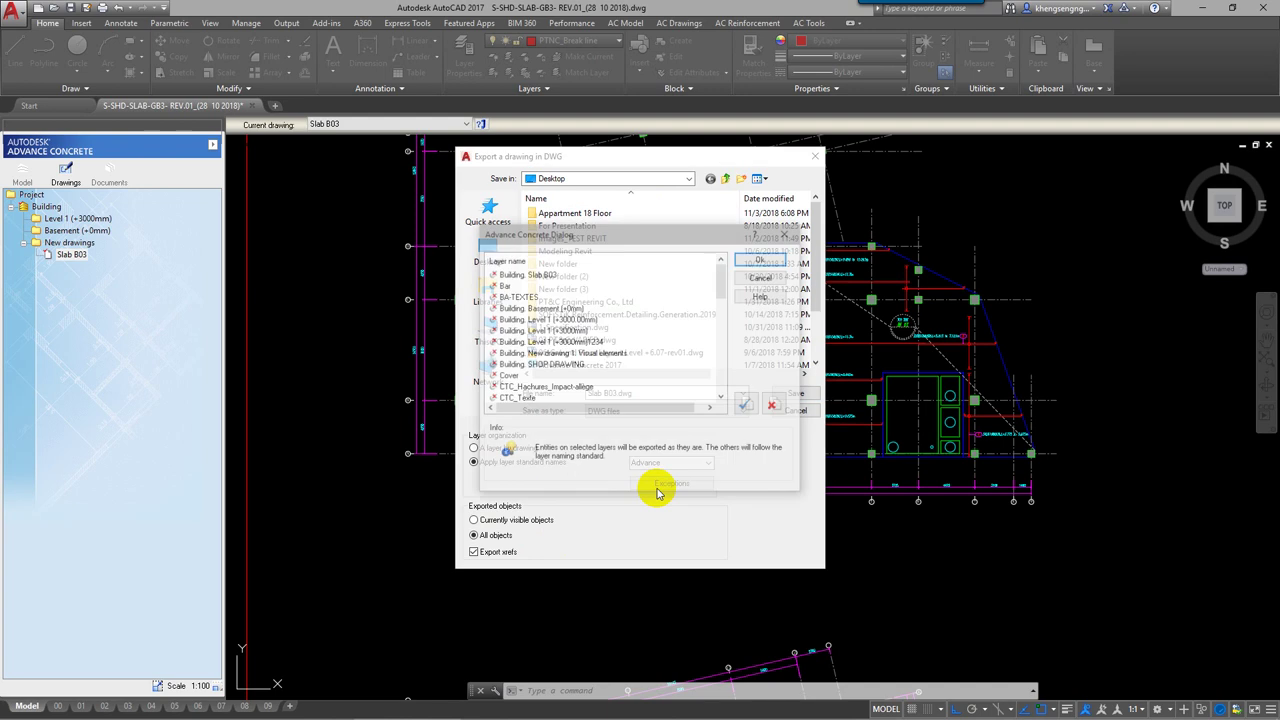
pyautogui.scroll(-3, 540, 340)
pyautogui.scroll(-3, 540, 340)
pyautogui.scroll(-3, 540, 340)
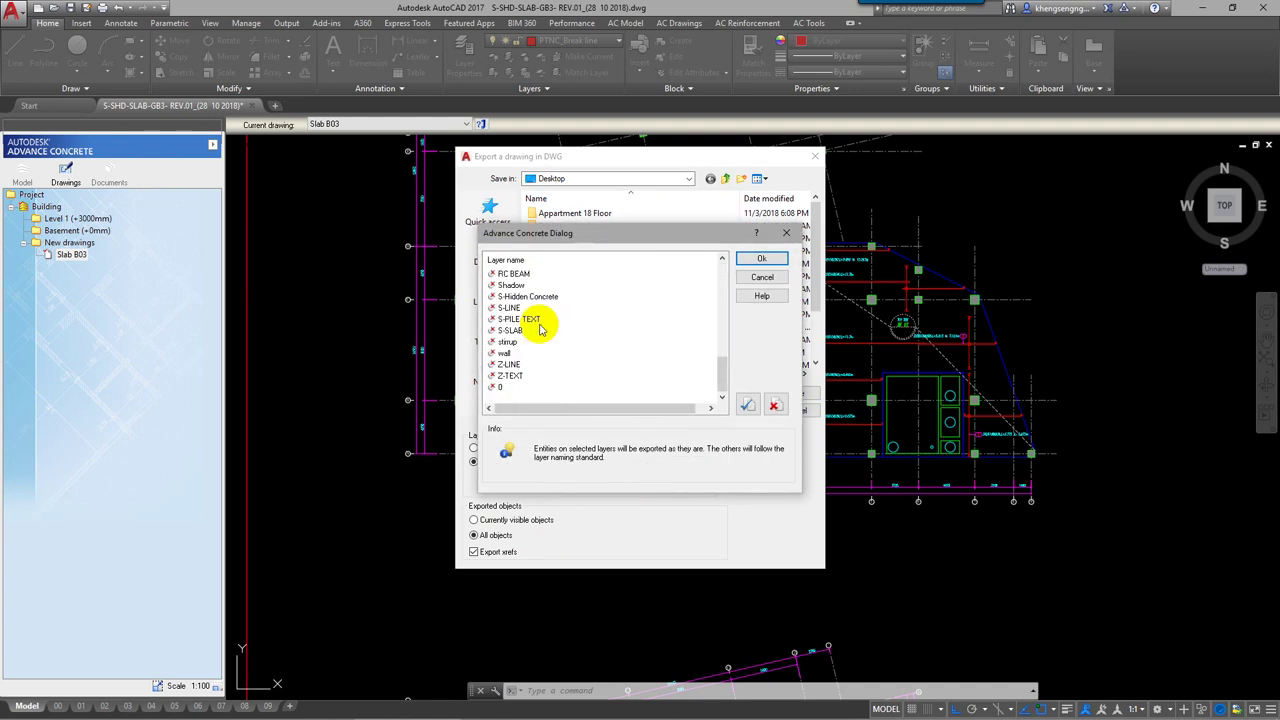
pyautogui.scroll(1, 540, 330)
pyautogui.scroll(6, 540, 330)
pyautogui.scroll(2, 540, 330)
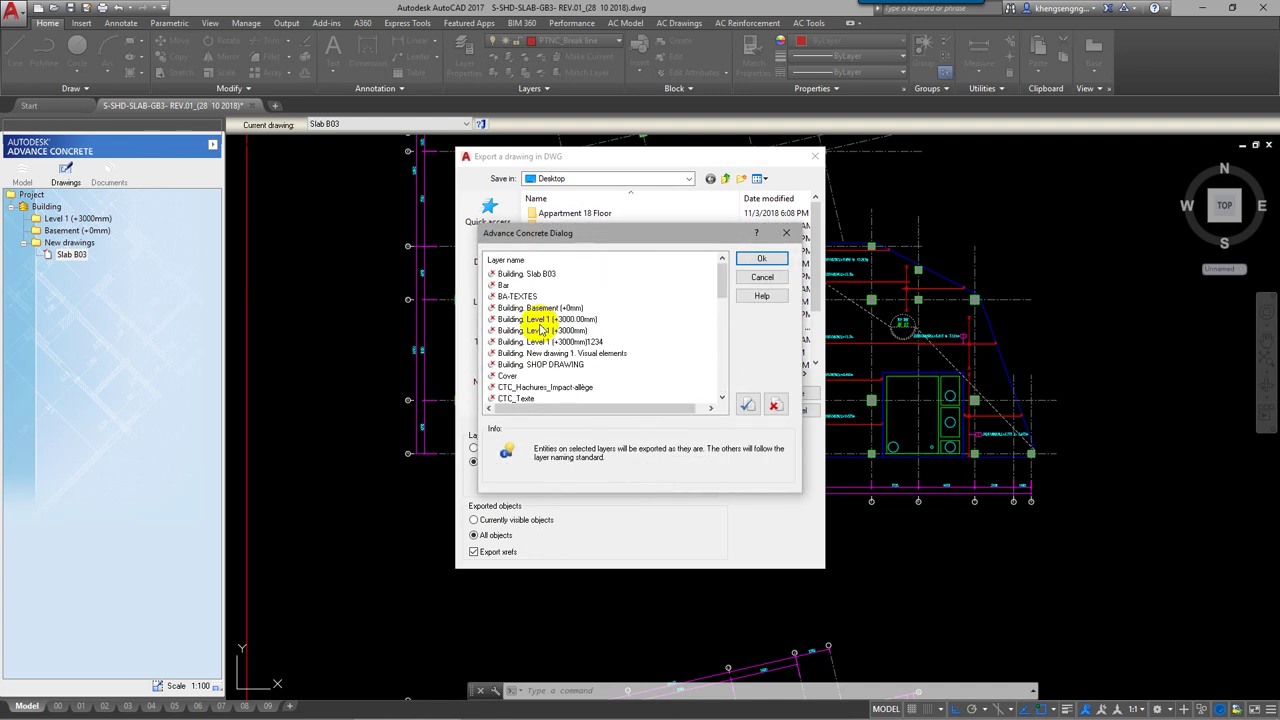
pyautogui.scroll(-1, 540, 330)
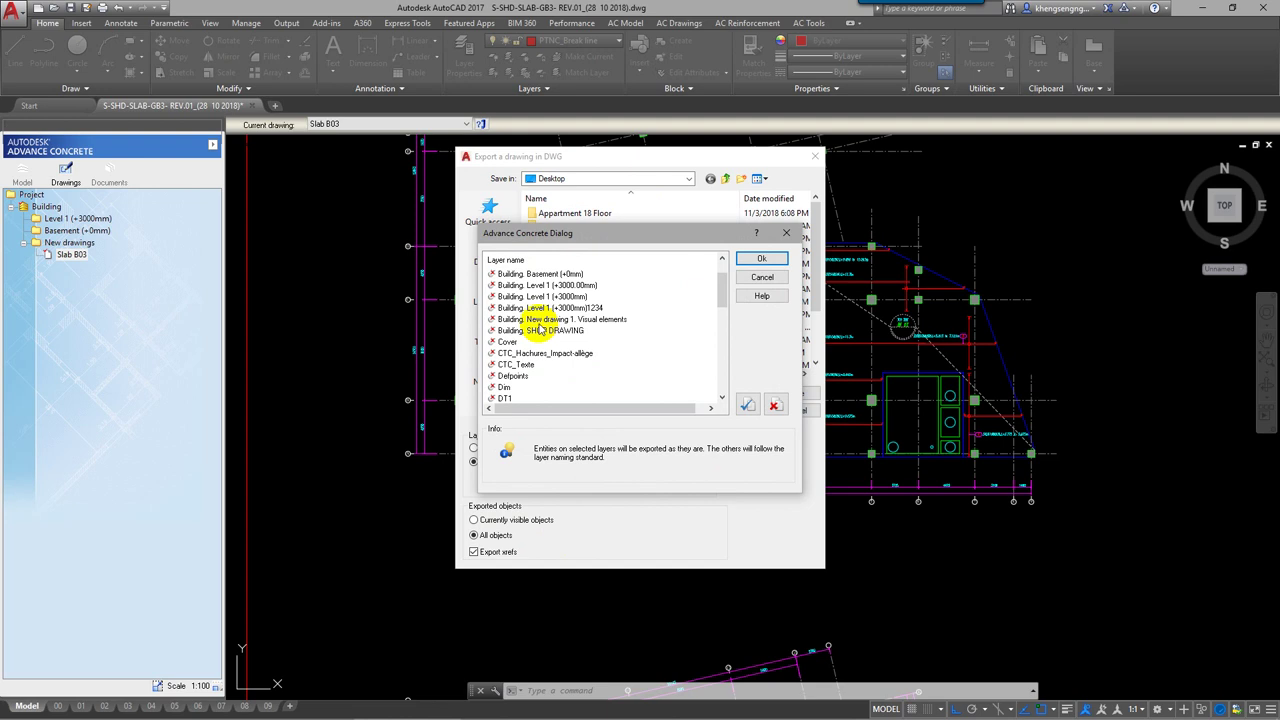
pyautogui.scroll(-3, 540, 330)
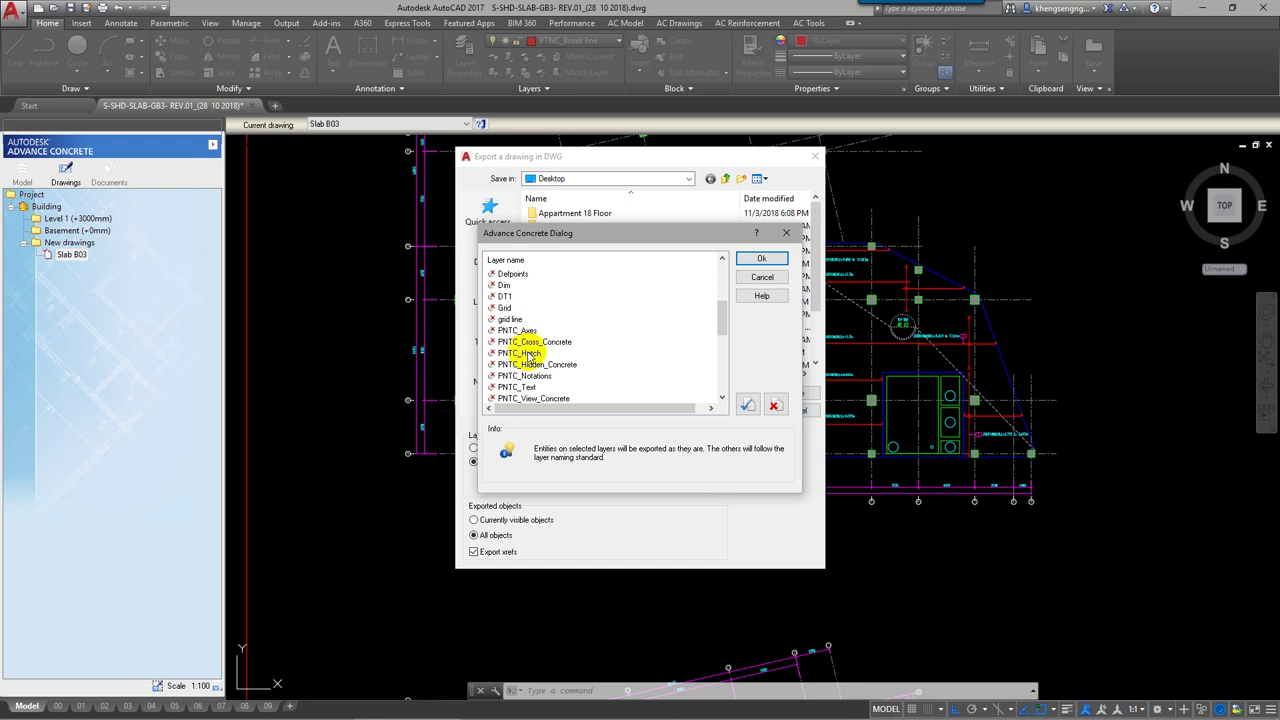
pyautogui.click(786, 232)
# Close the DWG export settings and open the Advance Concrete Link/Unlink layers manager.
pyautogui.click(817, 157)
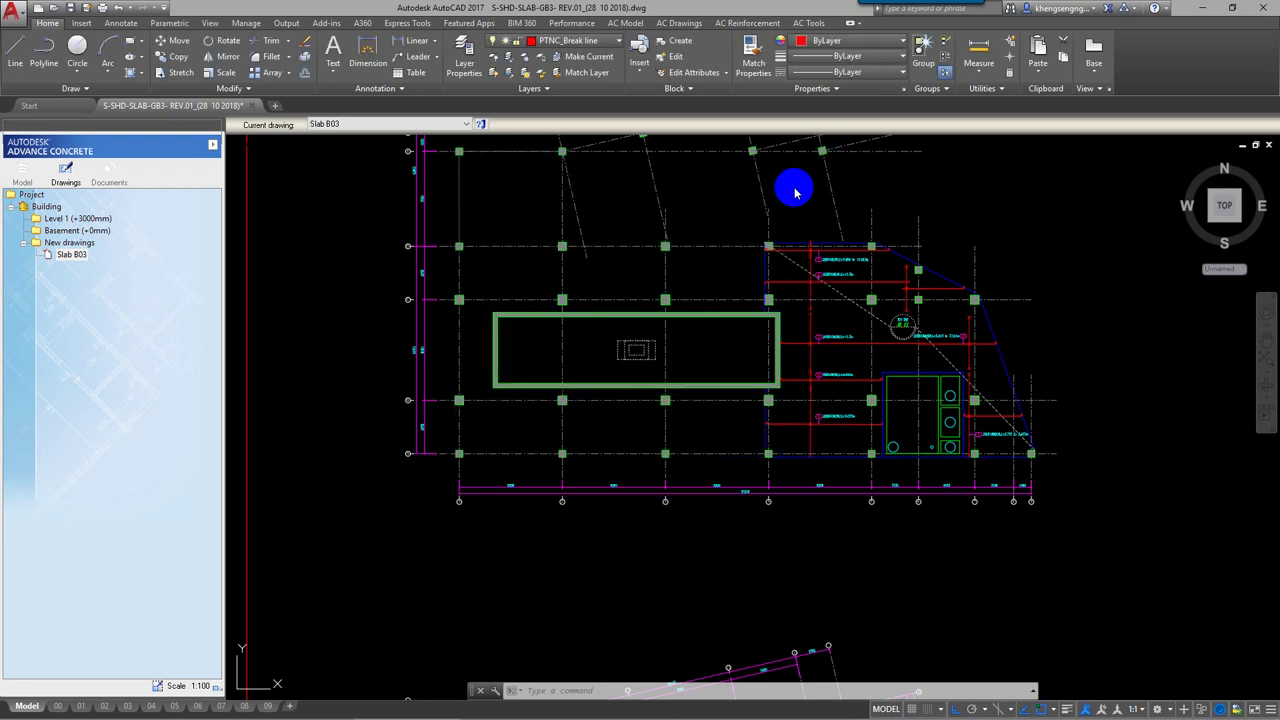
pyautogui.click(807, 24)
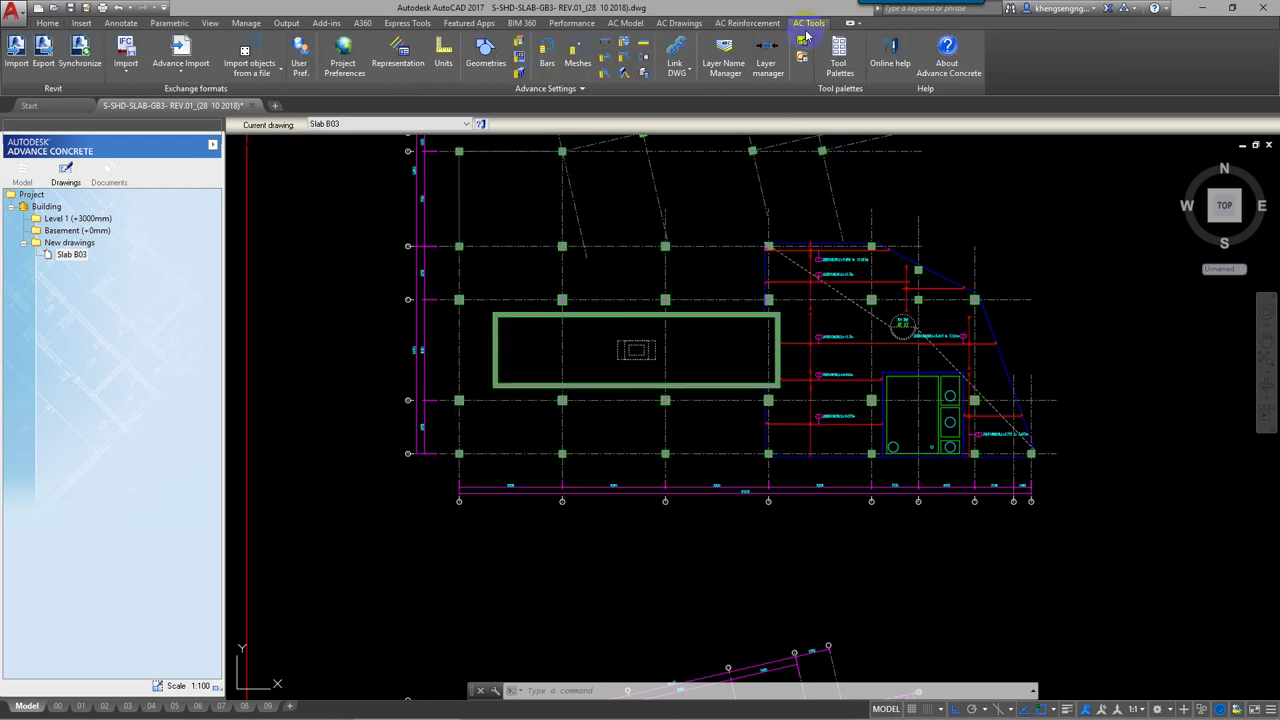
pyautogui.click(733, 80)
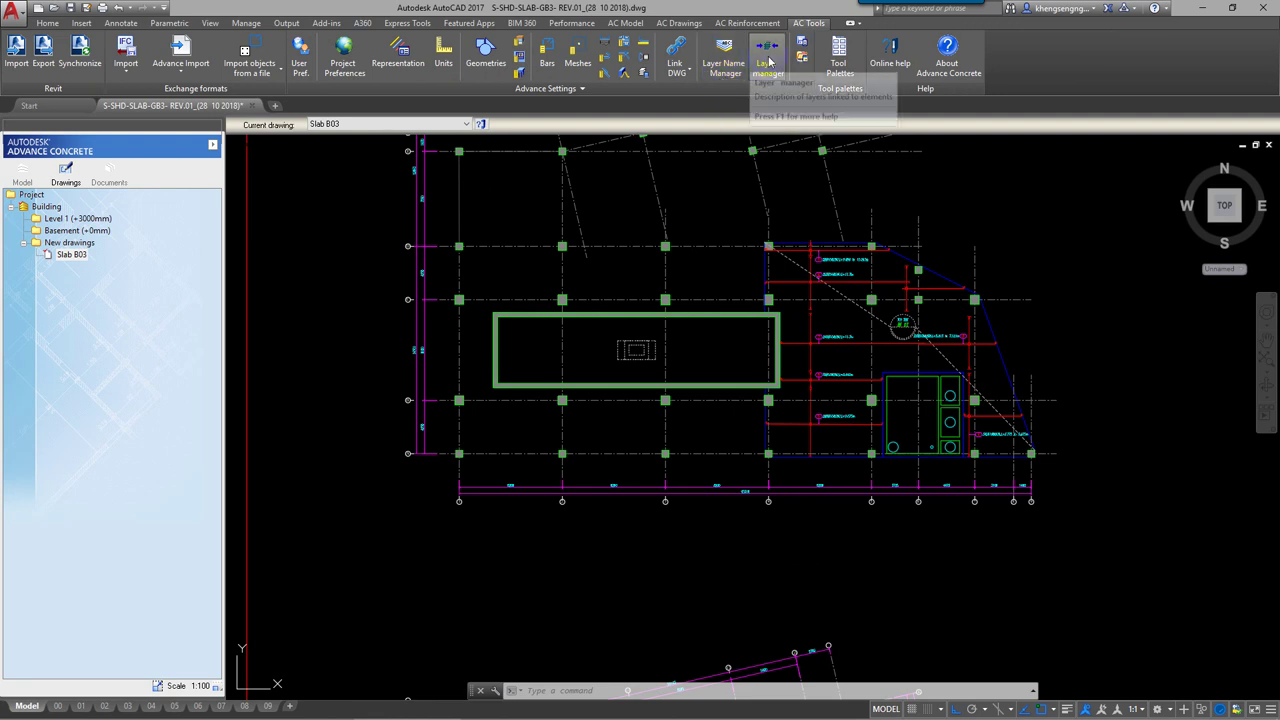
pyautogui.scroll(-4, 724, 289)
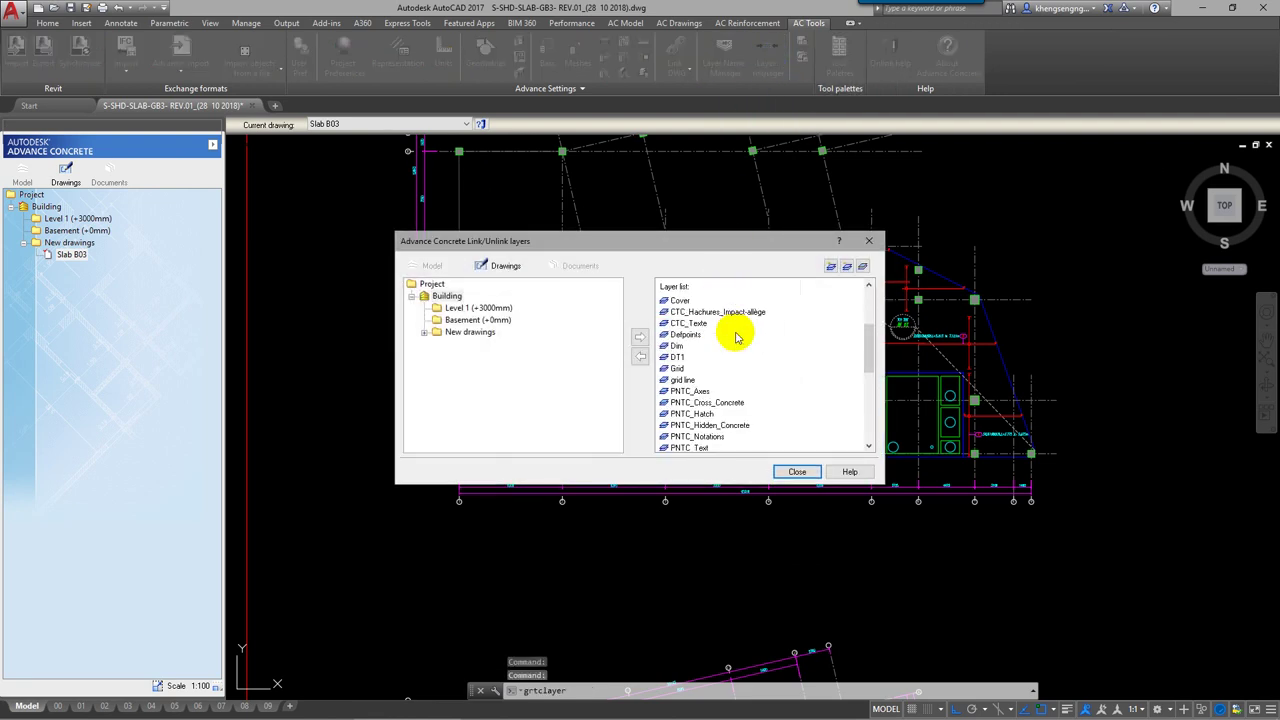
pyautogui.scroll(3, 737, 334)
pyautogui.scroll(-5, 729, 329)
pyautogui.scroll(-5, 737, 334)
pyautogui.scroll(3, 730, 347)
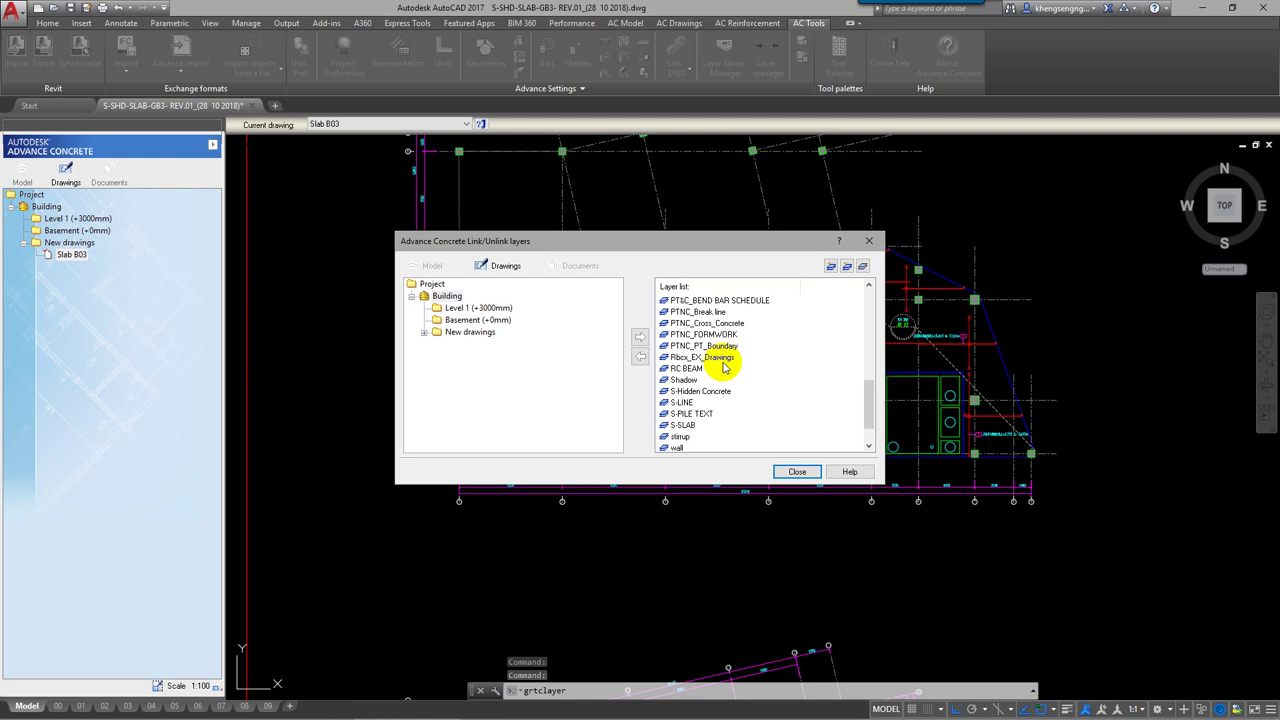
pyautogui.scroll(5, 723, 360)
pyautogui.scroll(5, 737, 357)
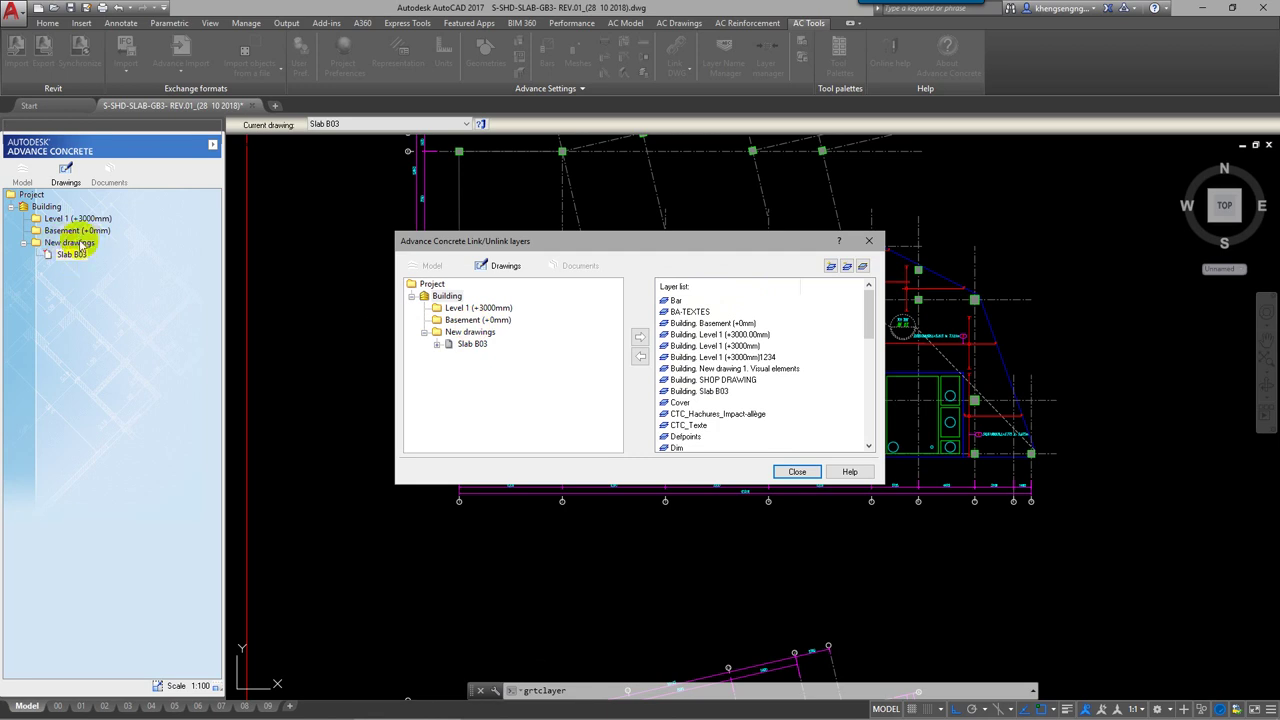
# Expand Slab B03 to review its linked layers, then close the window.
pyautogui.click(437, 346)
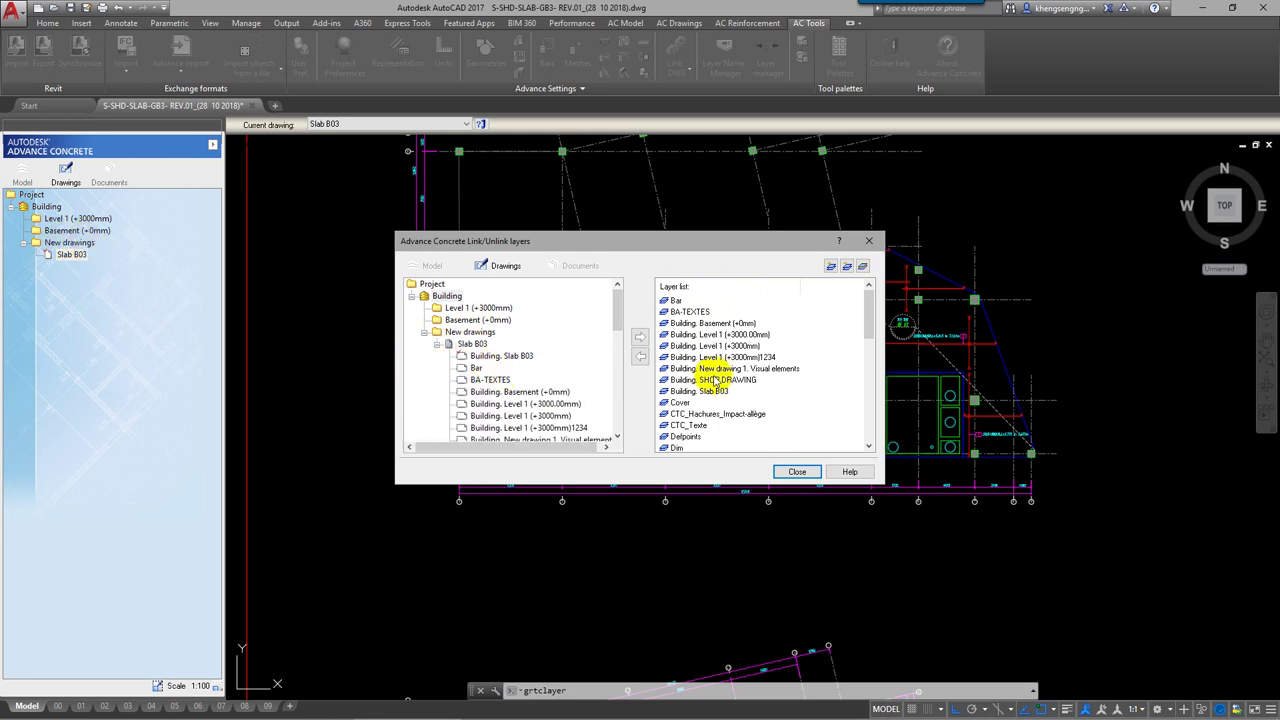
pyautogui.scroll(-4, 713, 383)
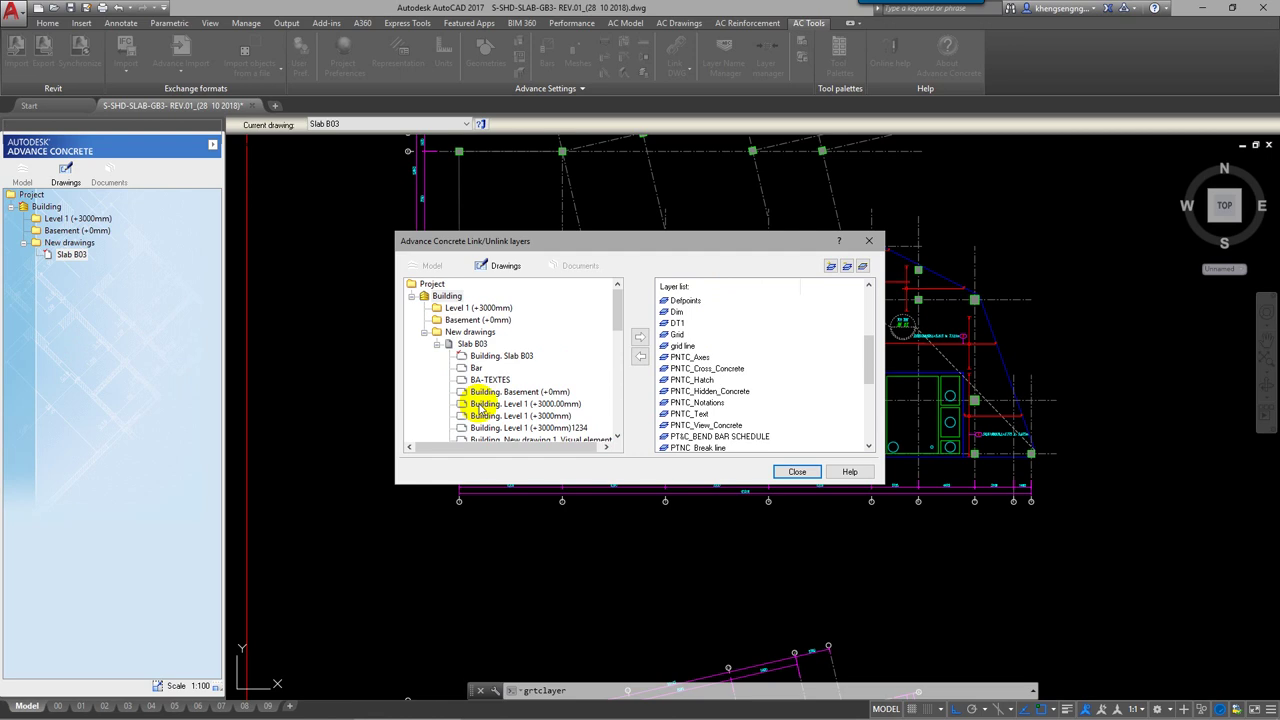
pyautogui.scroll(-2, 616, 314)
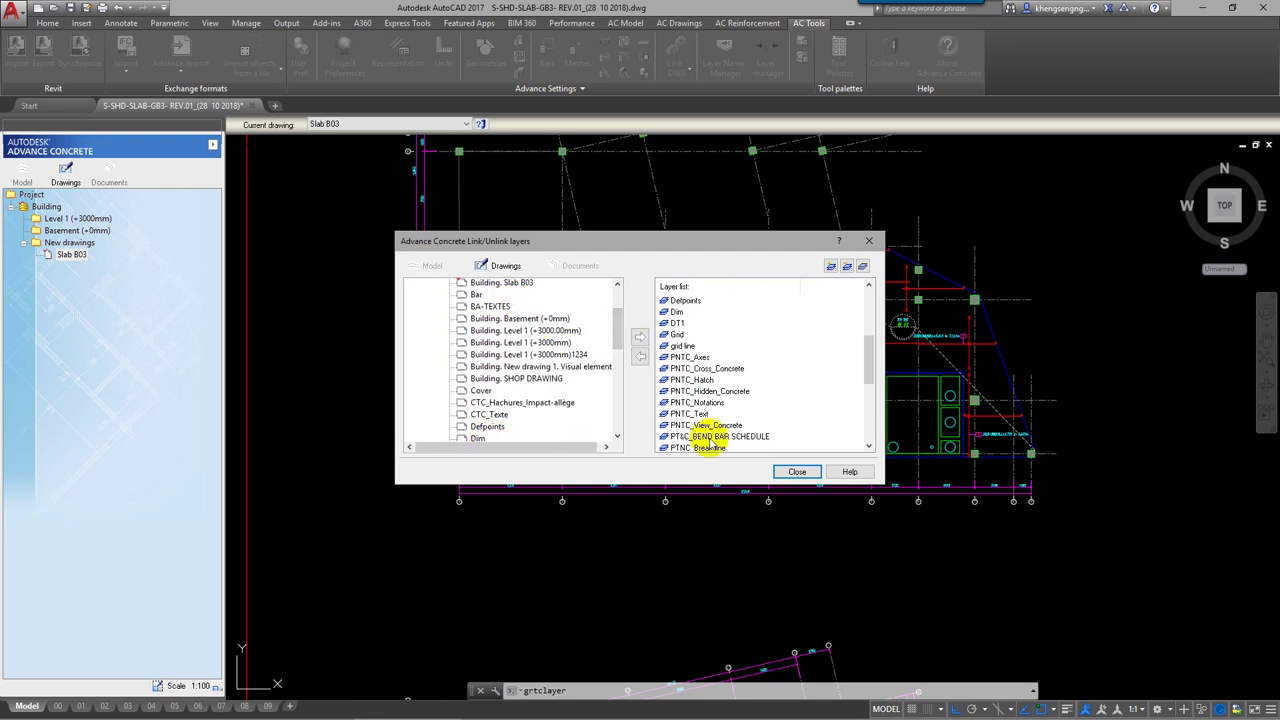
pyautogui.click(797, 472)
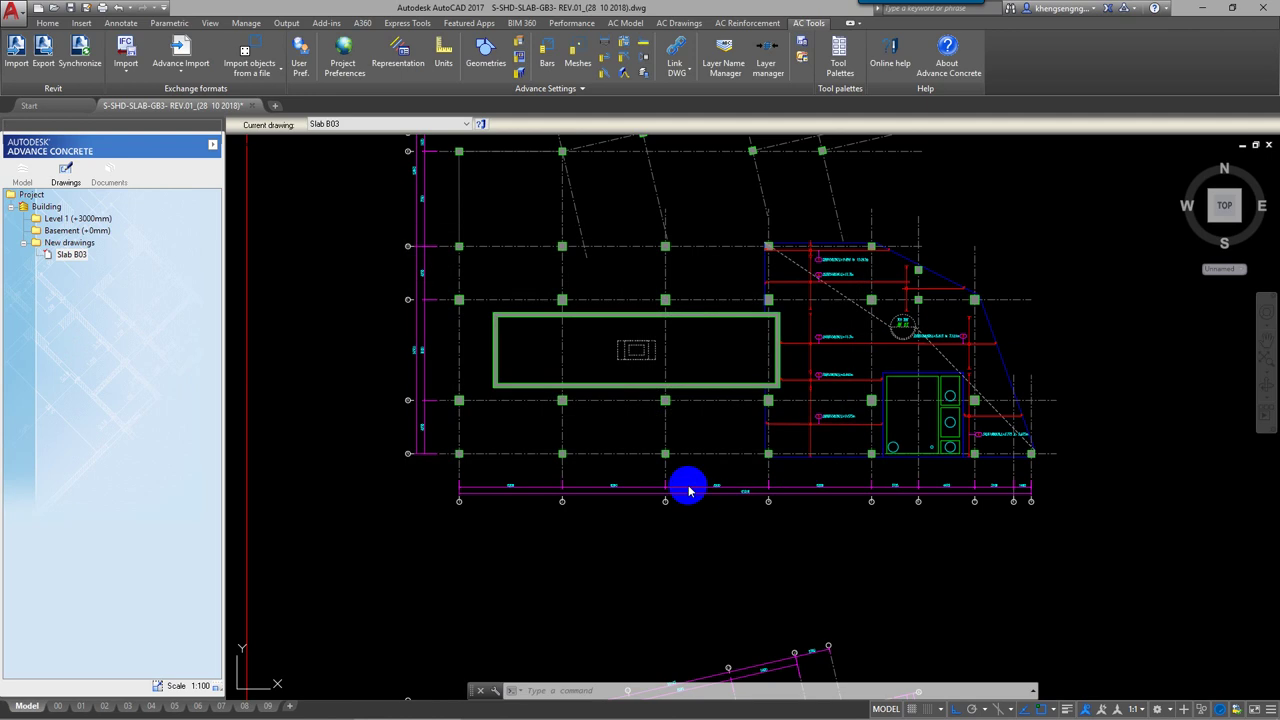
# Start exporting Slab B03 to DWG with every layer marked as an exception kept unchanged.
pyautogui.rightClick(69, 262)
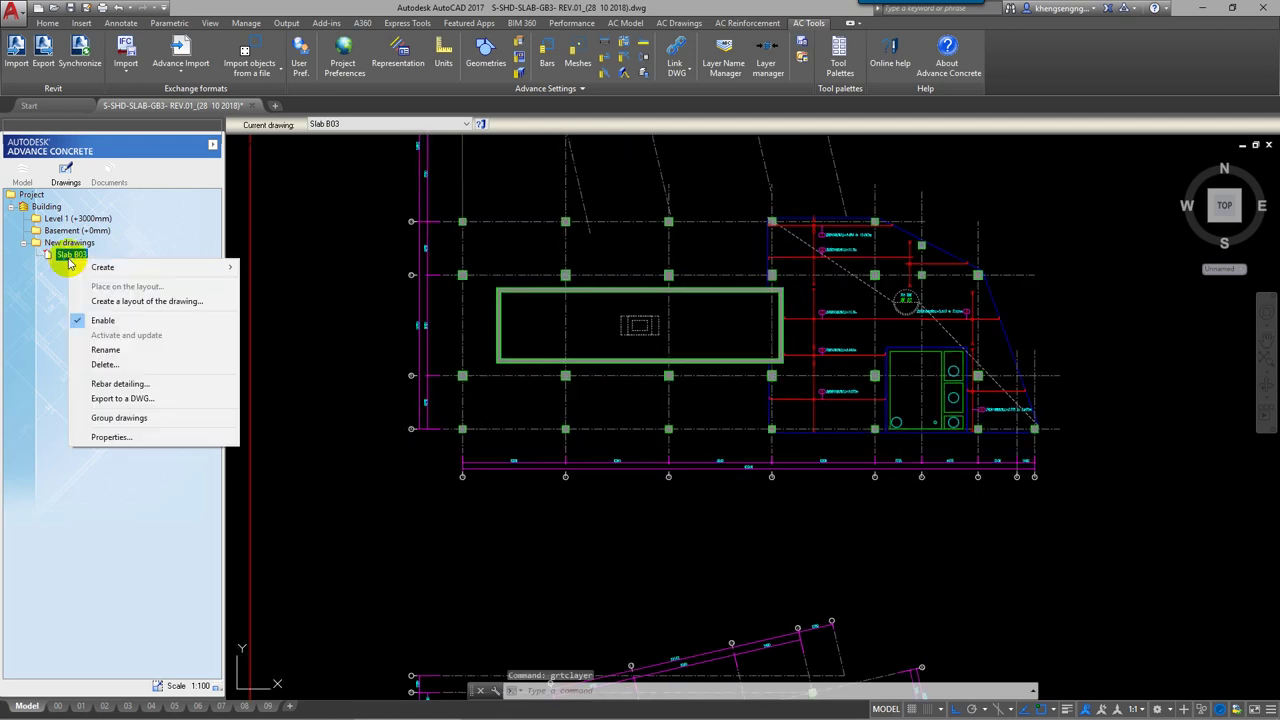
pyautogui.click(99, 399)
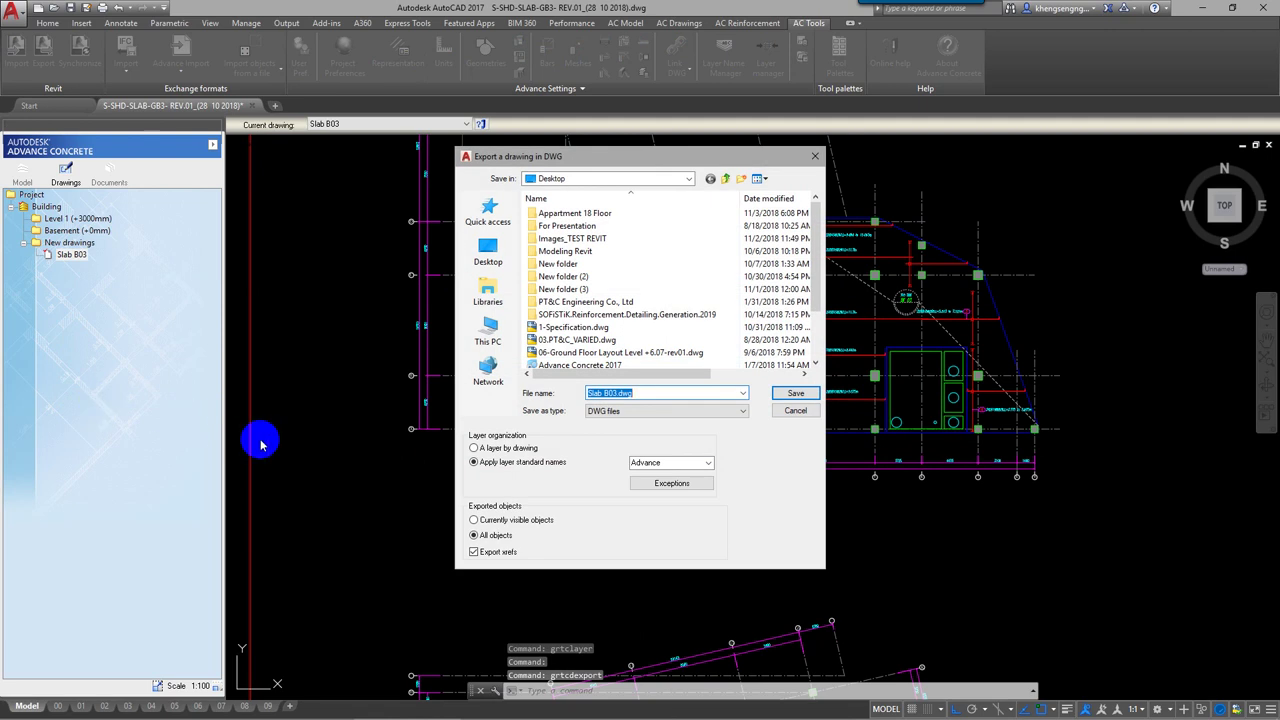
pyautogui.click(670, 488)
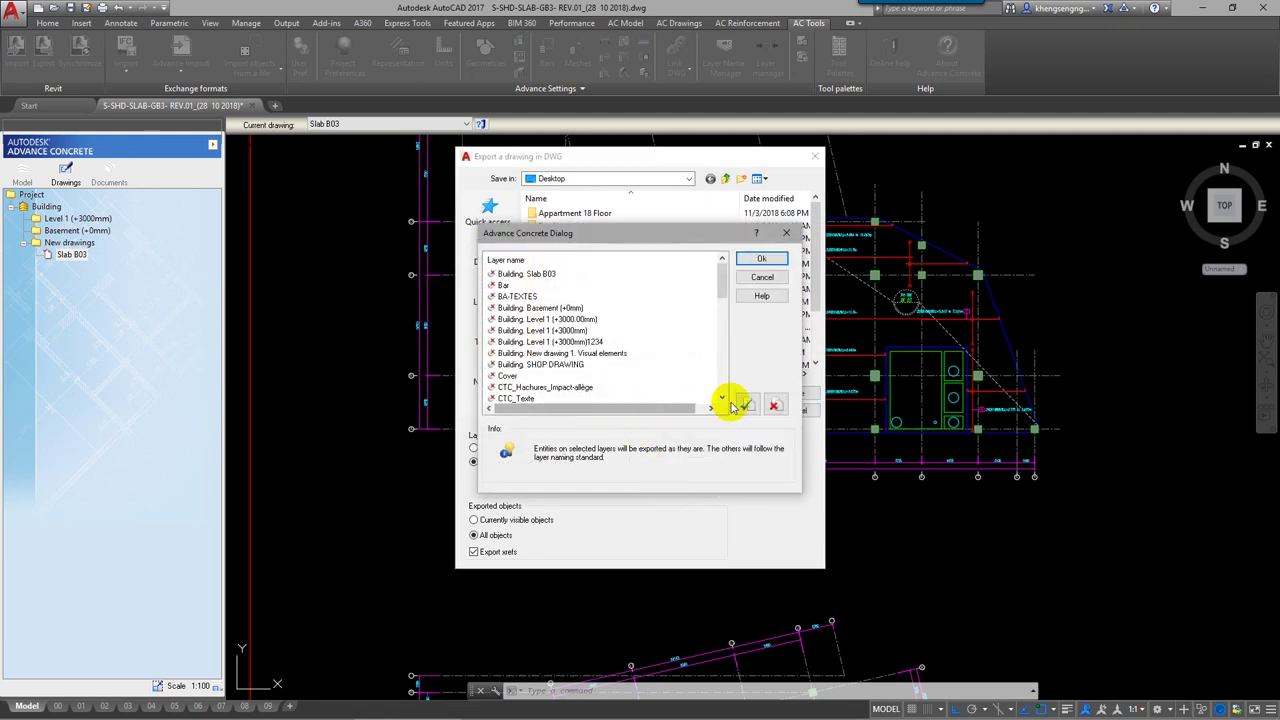
pyautogui.click(747, 404)
pyautogui.scroll(-5, 587, 345)
pyautogui.scroll(-3, 587, 345)
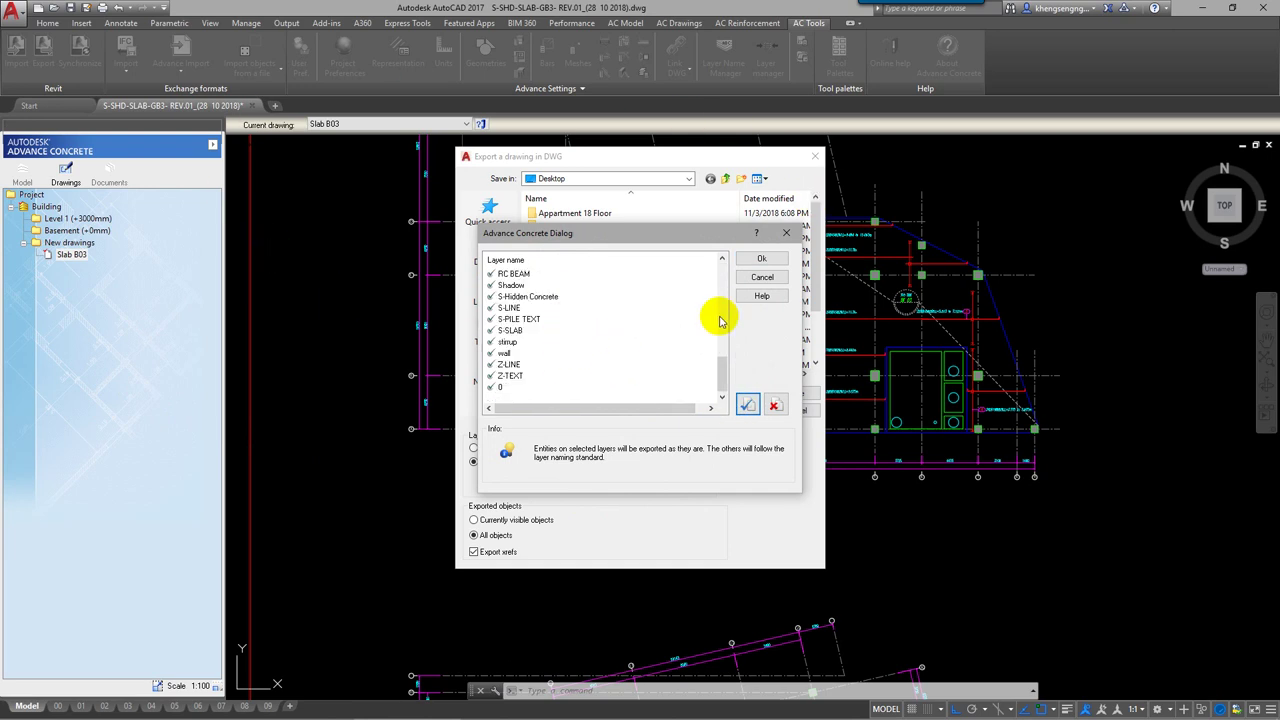
pyautogui.click(763, 262)
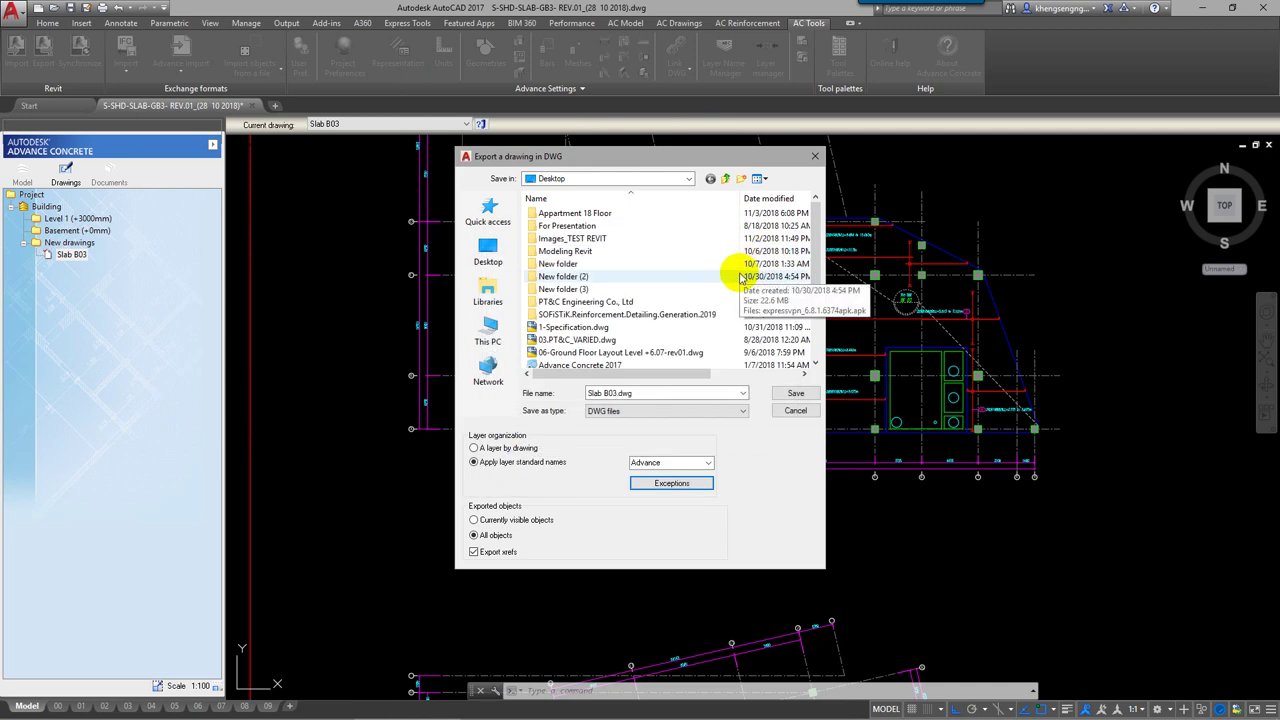
# Save the export as Slab B03.dwg on the Desktop, replacing the existing file.
pyautogui.scroll(-3, 680, 323)
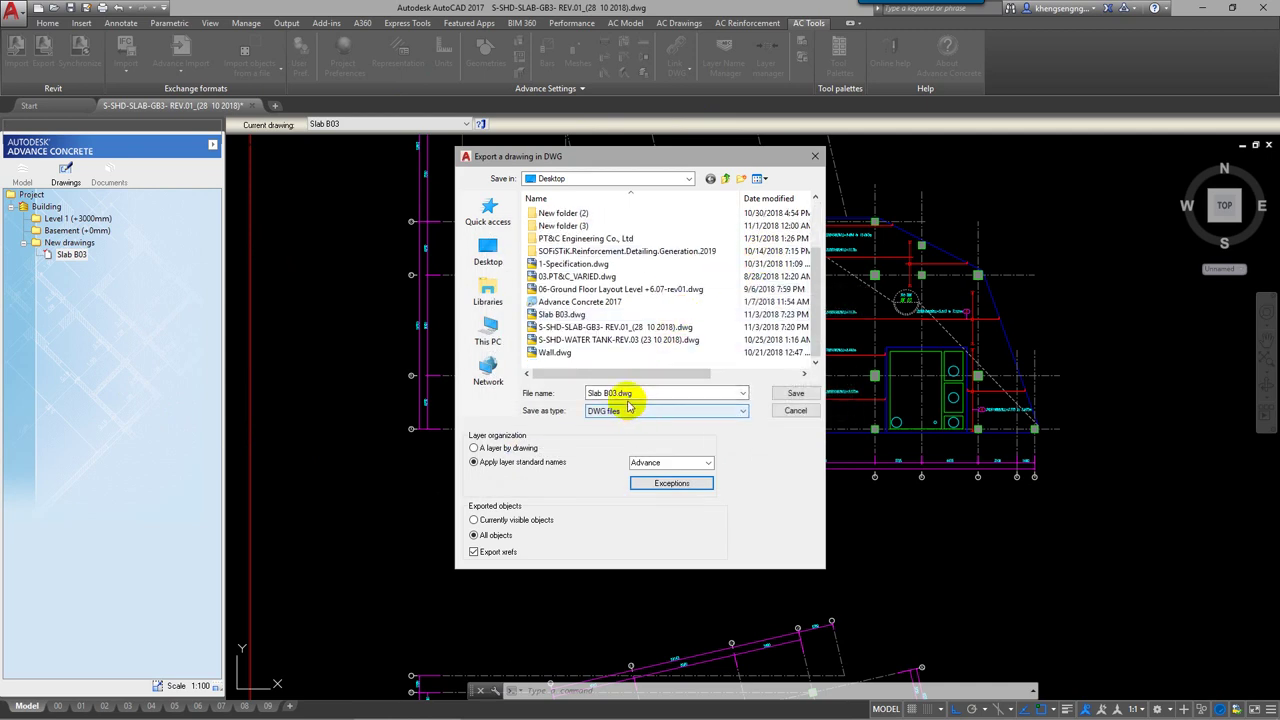
pyautogui.click(795, 393)
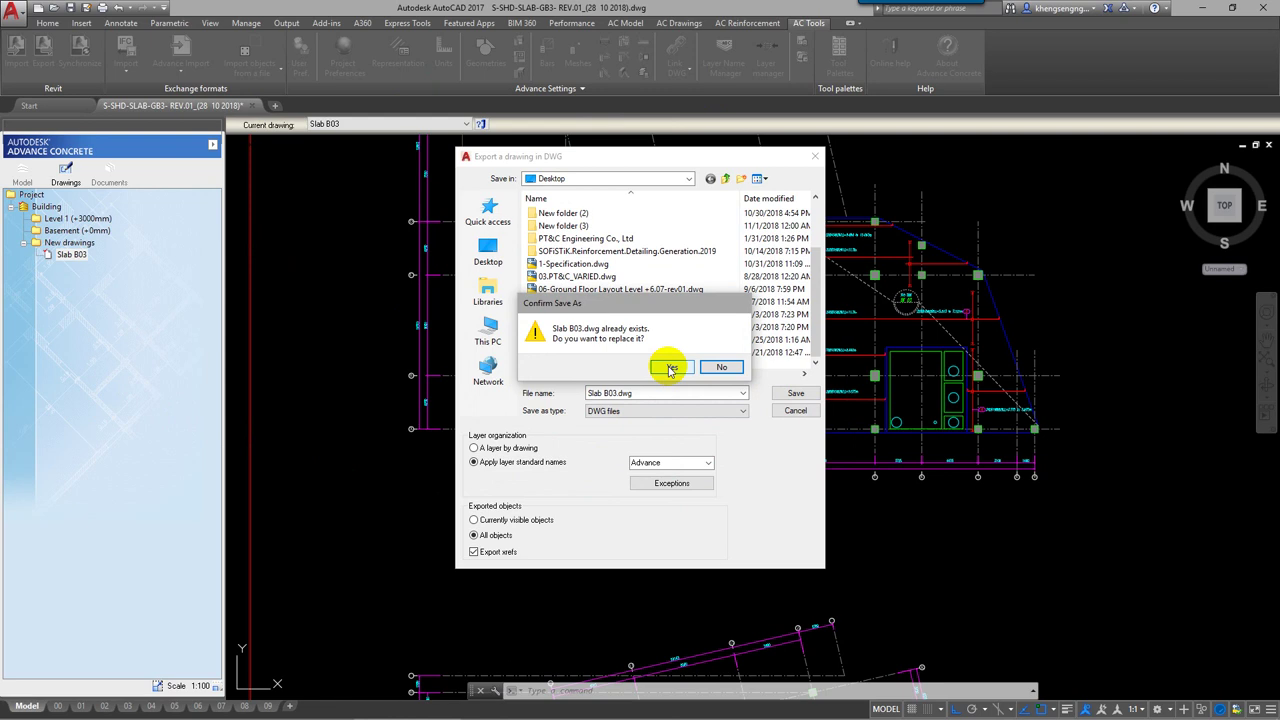
pyautogui.click(669, 368)
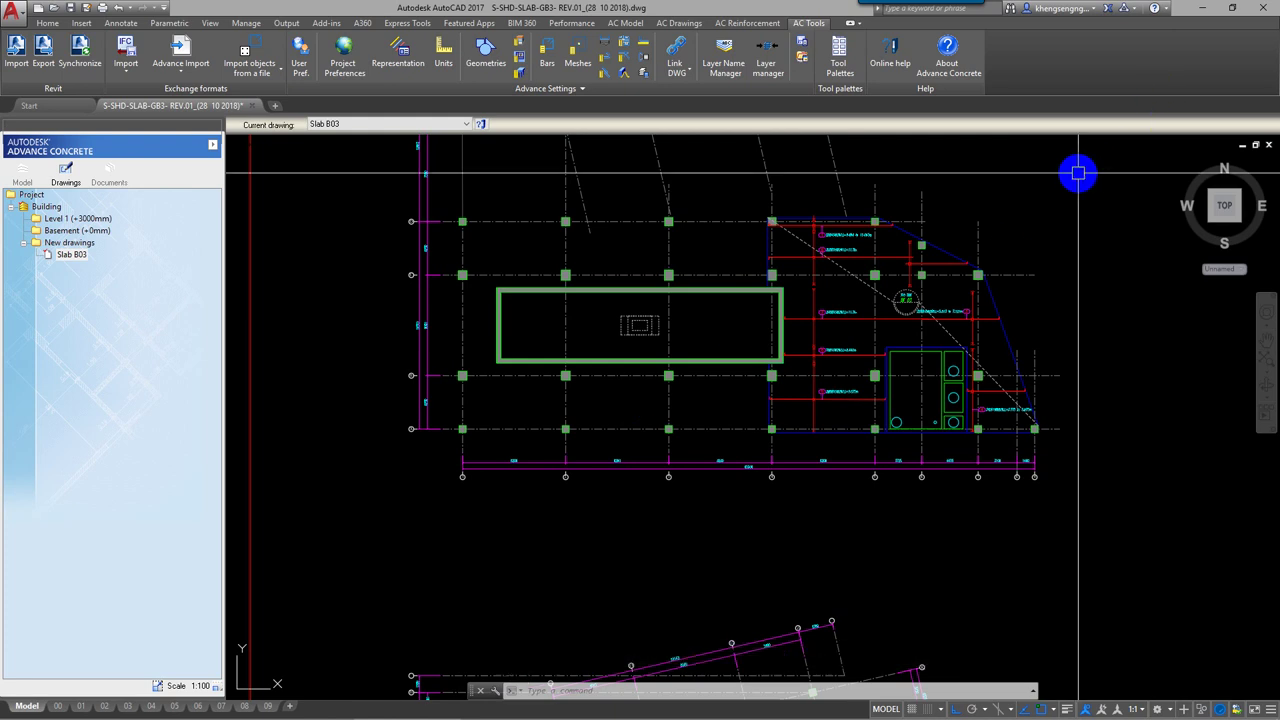
# Minimize AutoCAD and open Slab B03.dwg from the desktop.
pyautogui.click(1187, 8)
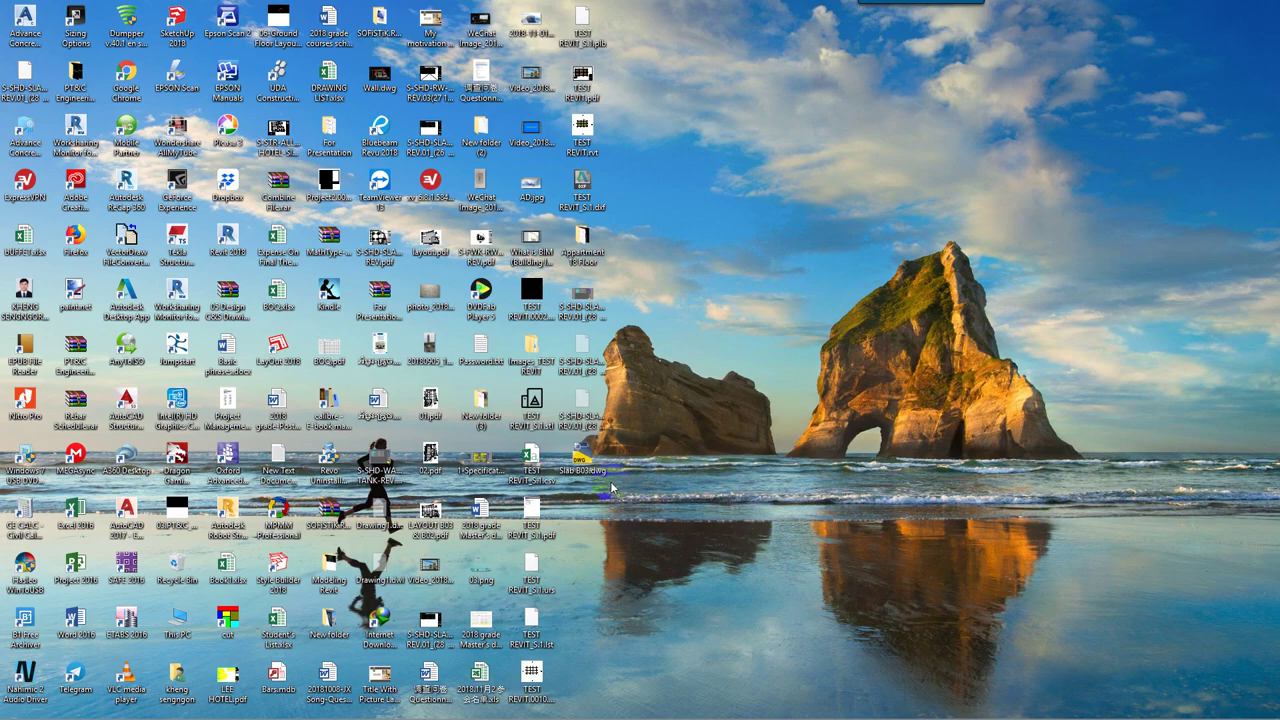
pyautogui.doubleClick(580, 461)
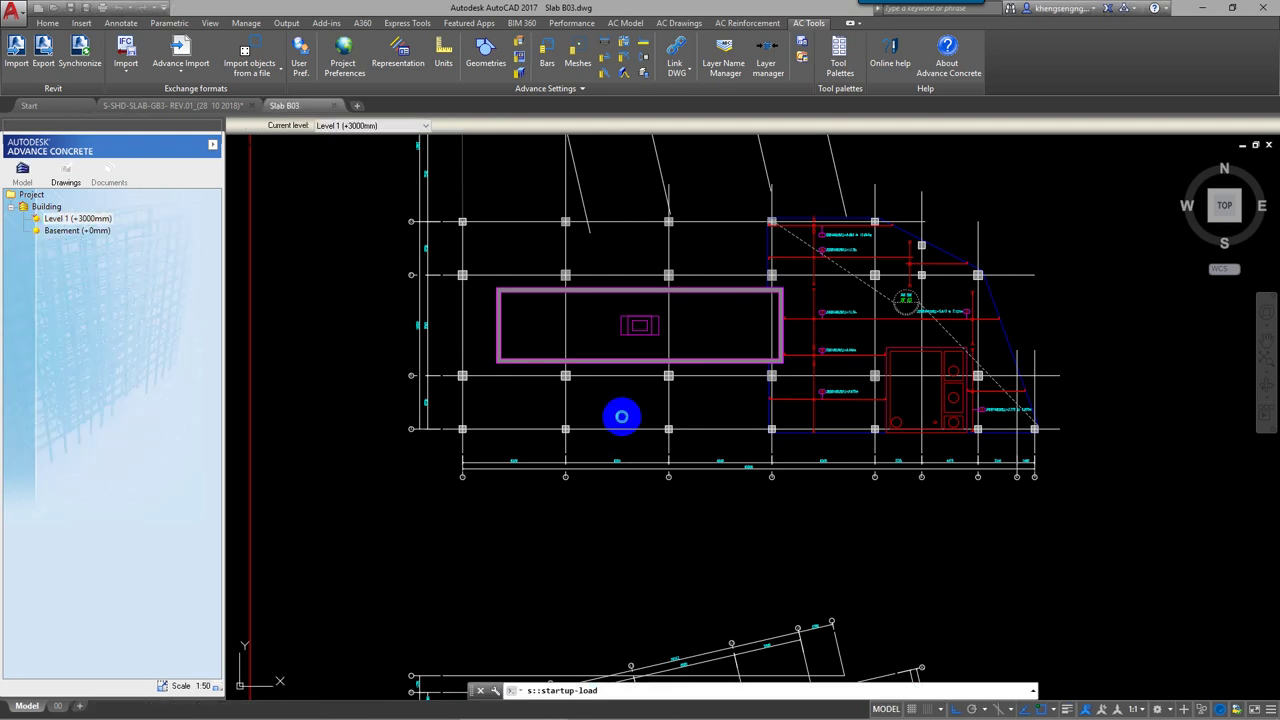
# Zoom to extents and erase the stray dots scattered around the framed sheets.
pyautogui.click(621, 416)
pyautogui.scroll(-5, 619, 410)
pyautogui.press('Escape')
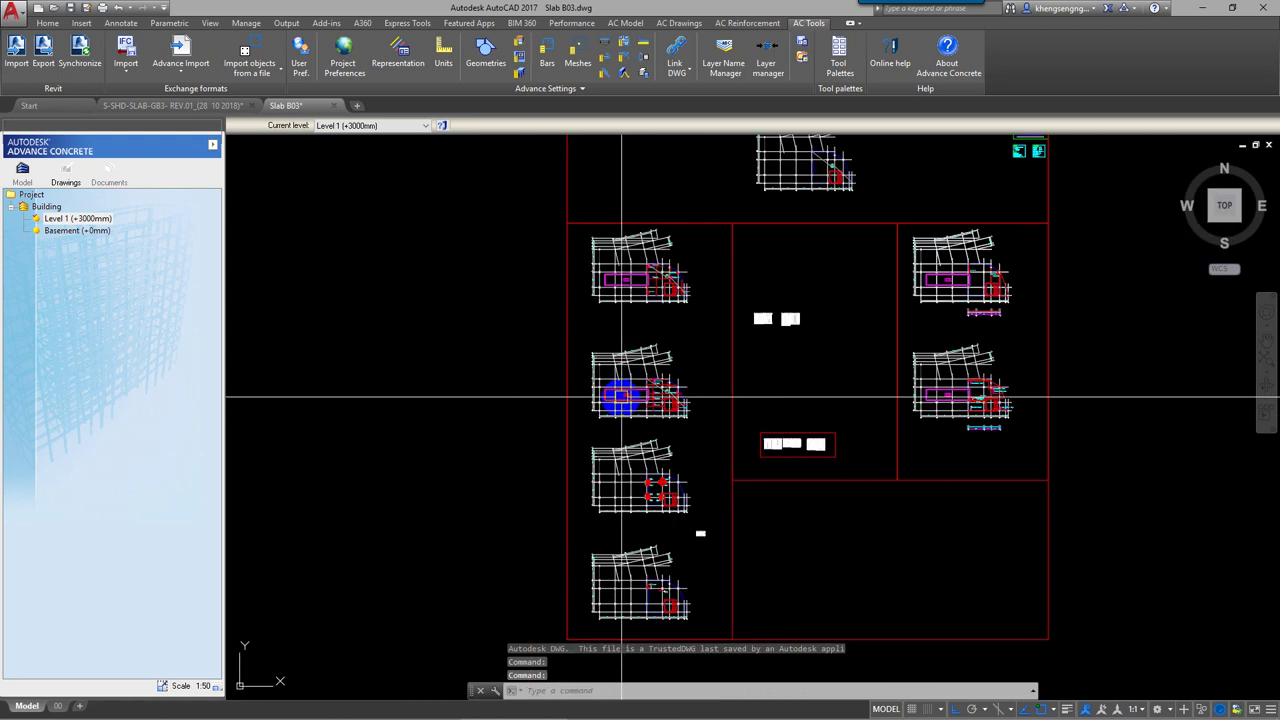
pyautogui.scroll(-4, 590, 406)
pyautogui.middleClick(543, 380)
pyautogui.middleClick(543, 380)
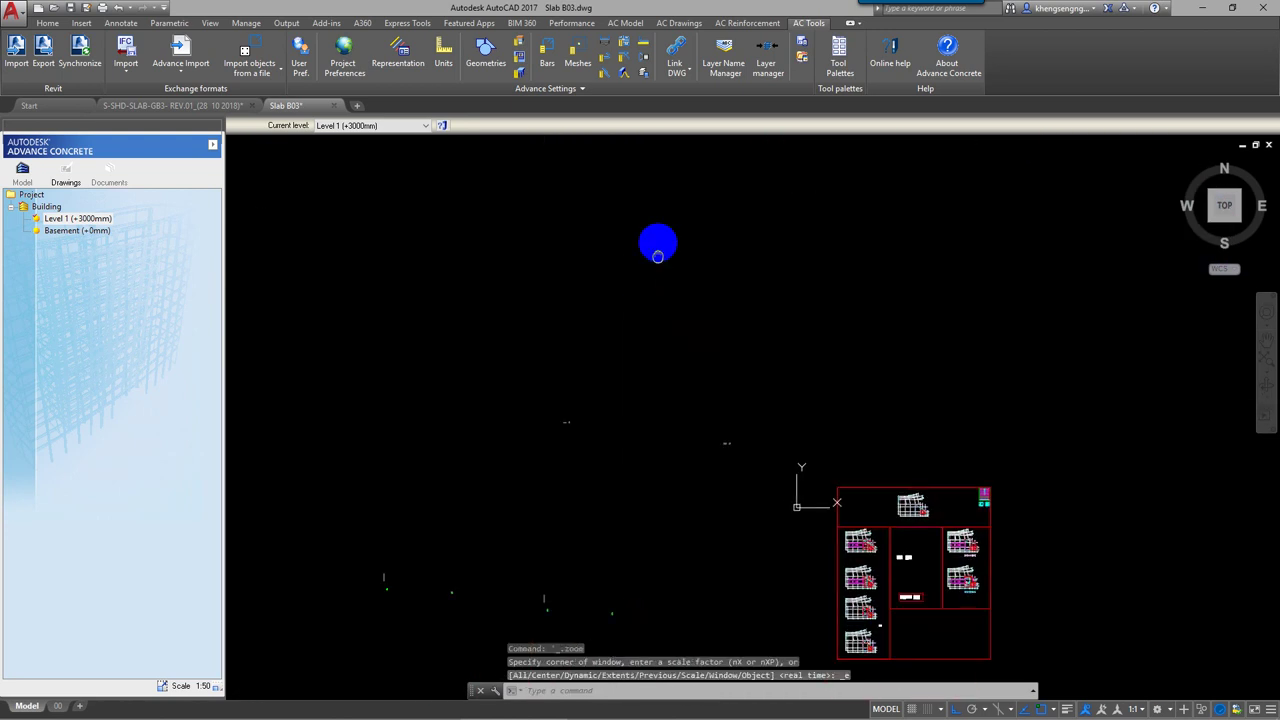
pyautogui.click(700, 228)
pyautogui.click(417, 464)
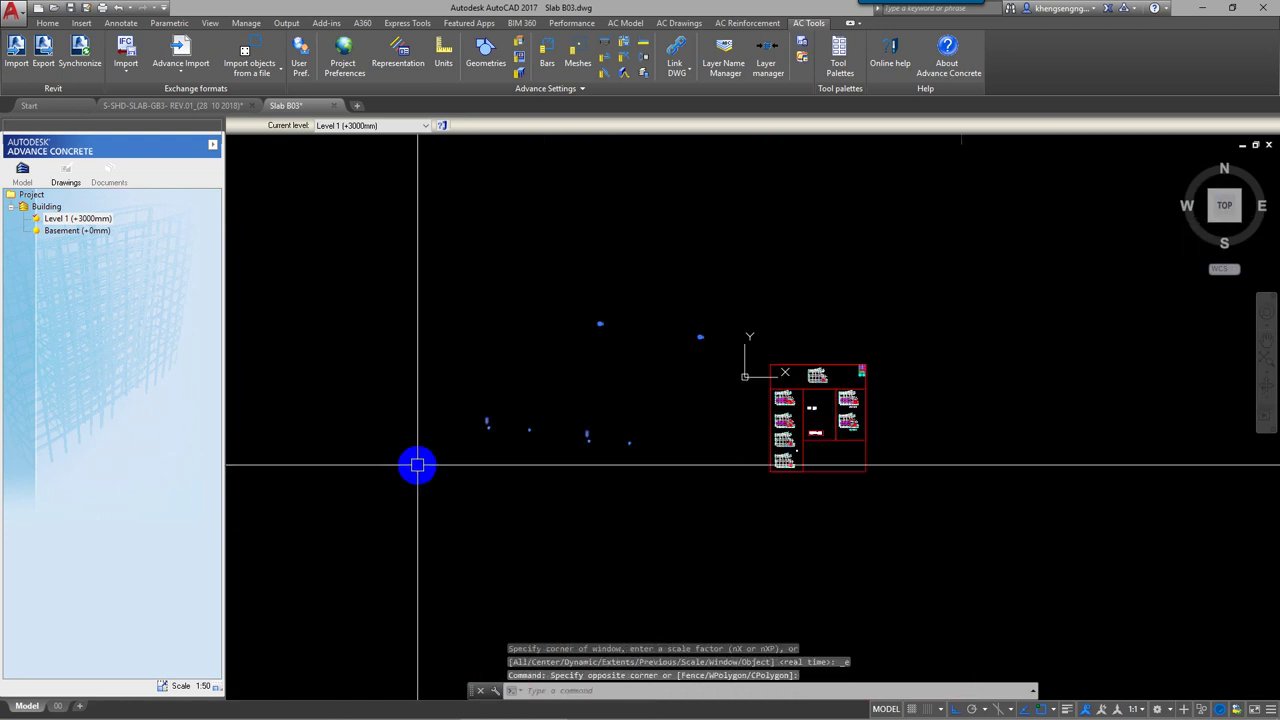
pyautogui.press('Return')
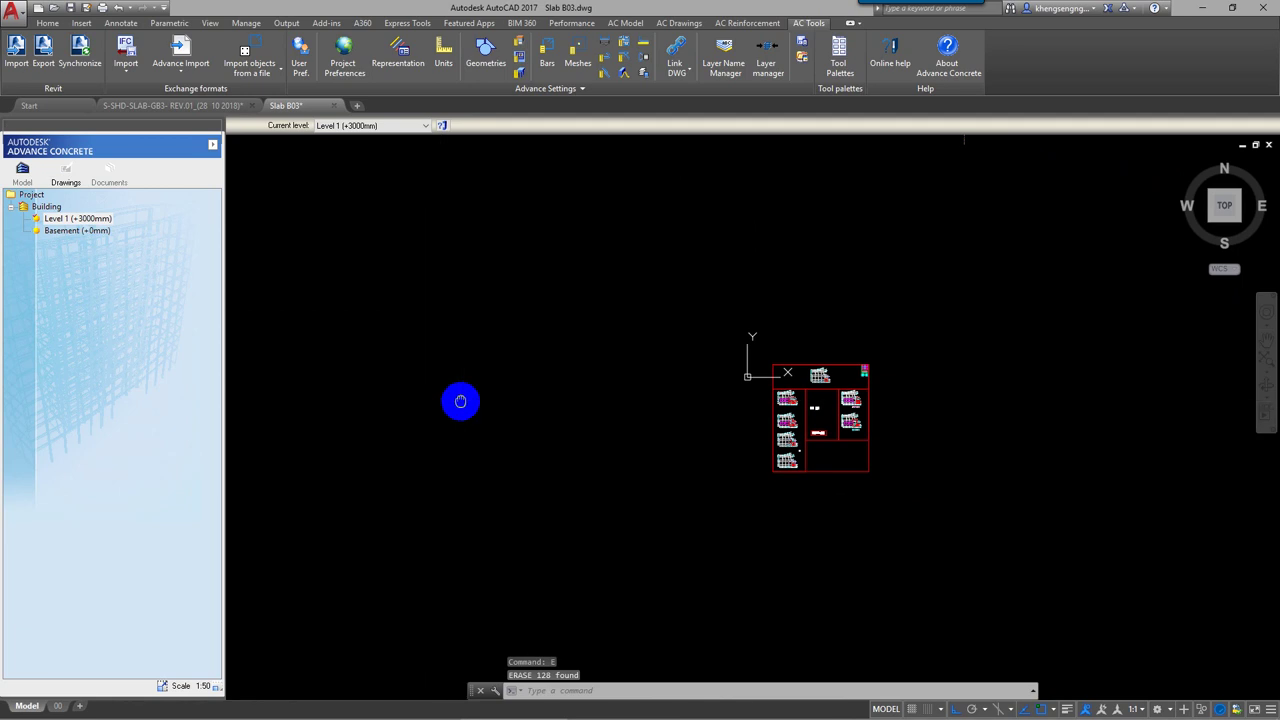
pyautogui.middleClick(460, 402)
pyautogui.middleClick(460, 402)
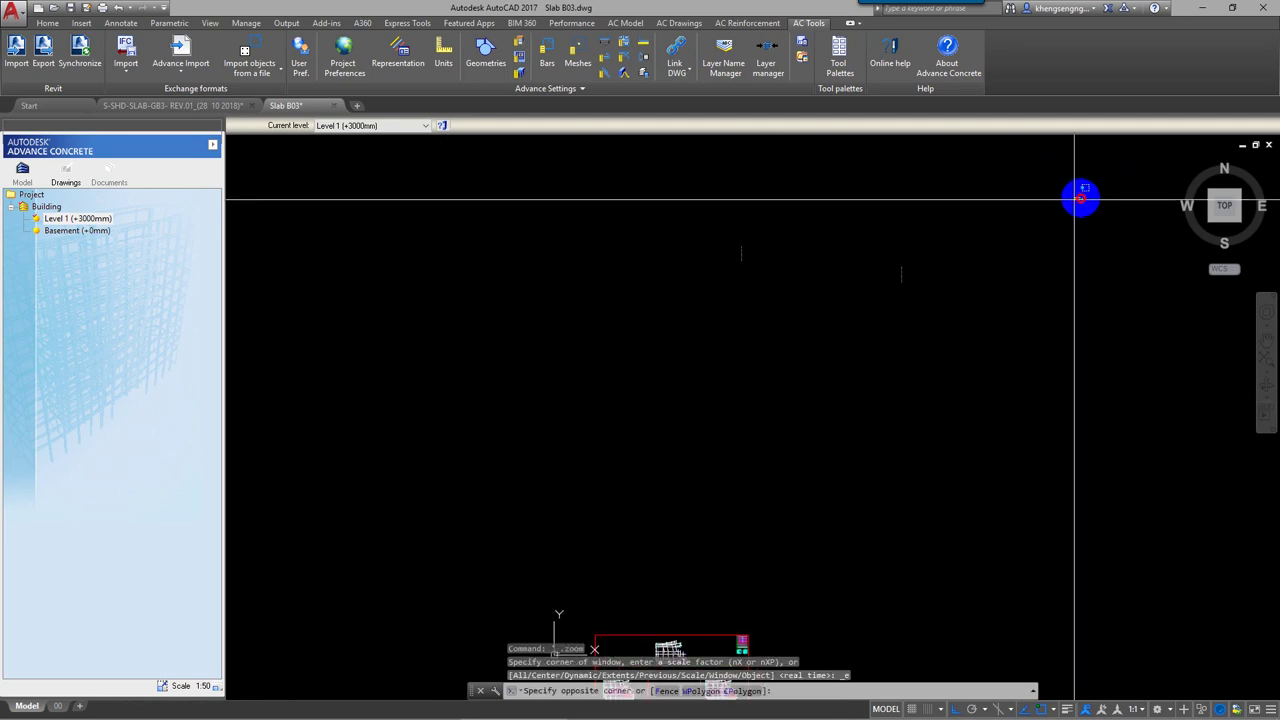
pyautogui.click(660, 355)
pyautogui.middleClick(650, 370)
pyautogui.middleClick(650, 370)
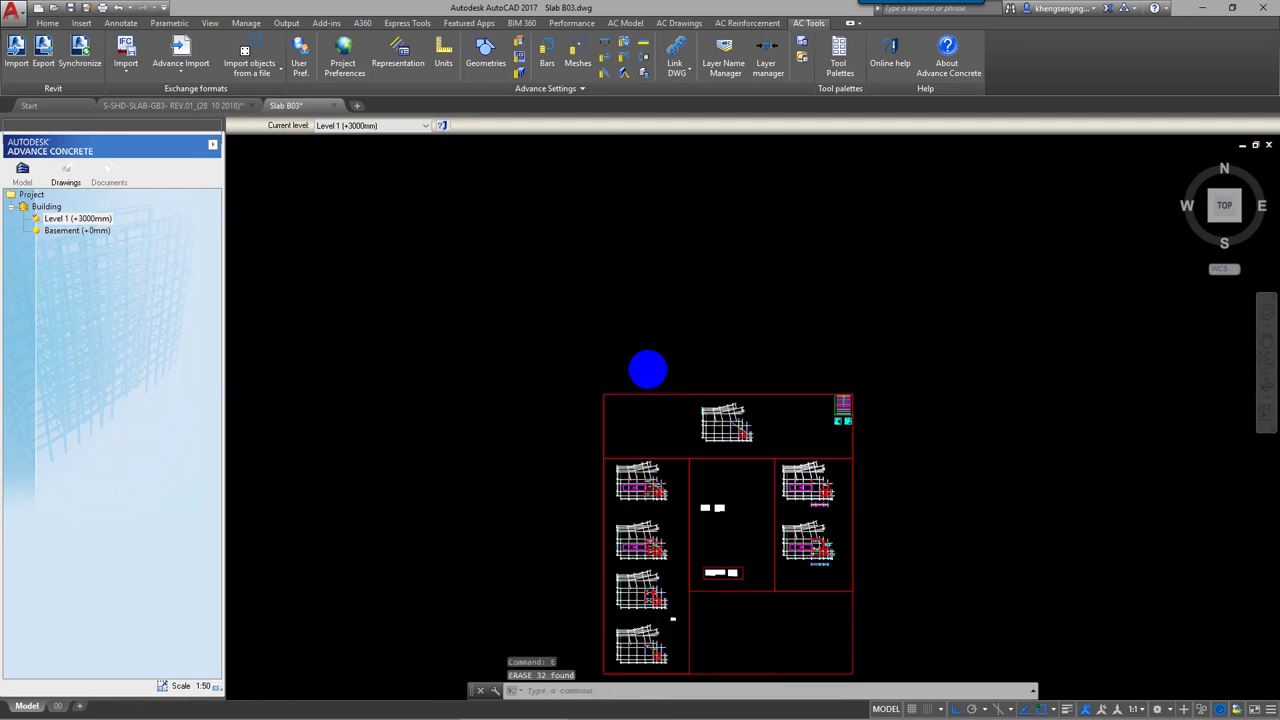
# Purge all unused items from Slab B03.dwg without per-item confirmation.
pyautogui.write('u')
pyautogui.press('Return')
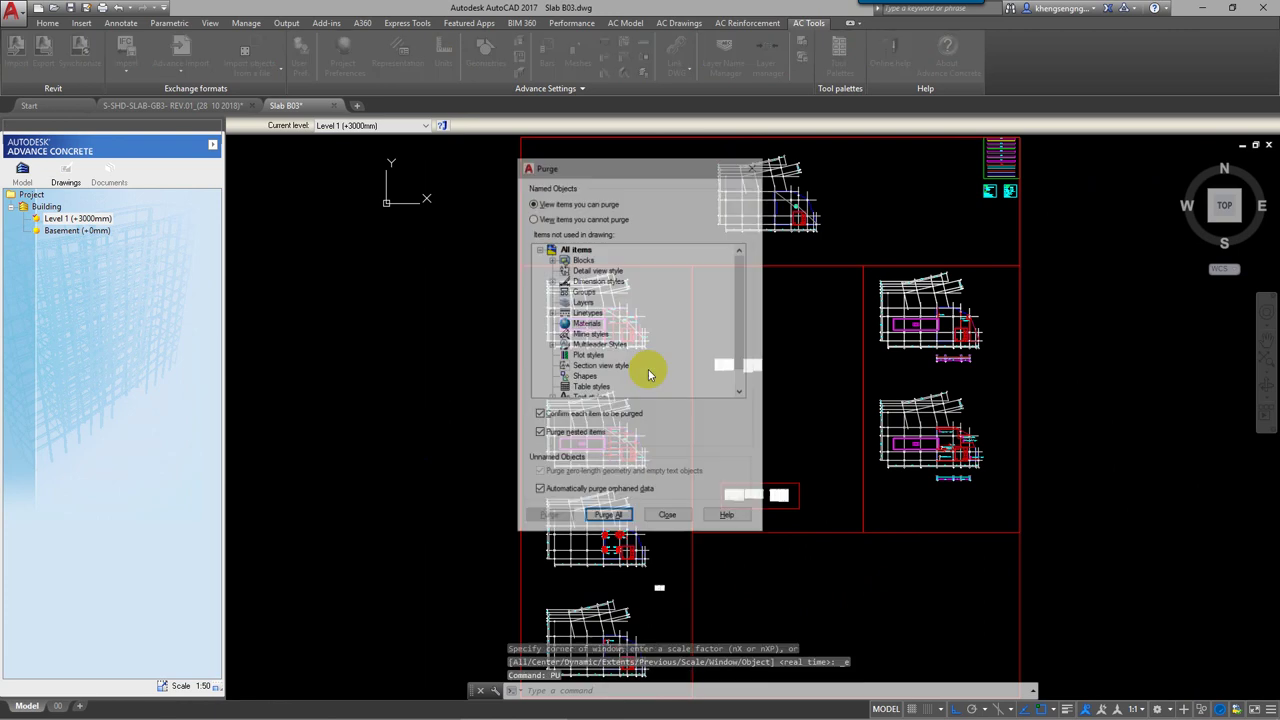
pyautogui.click(615, 516)
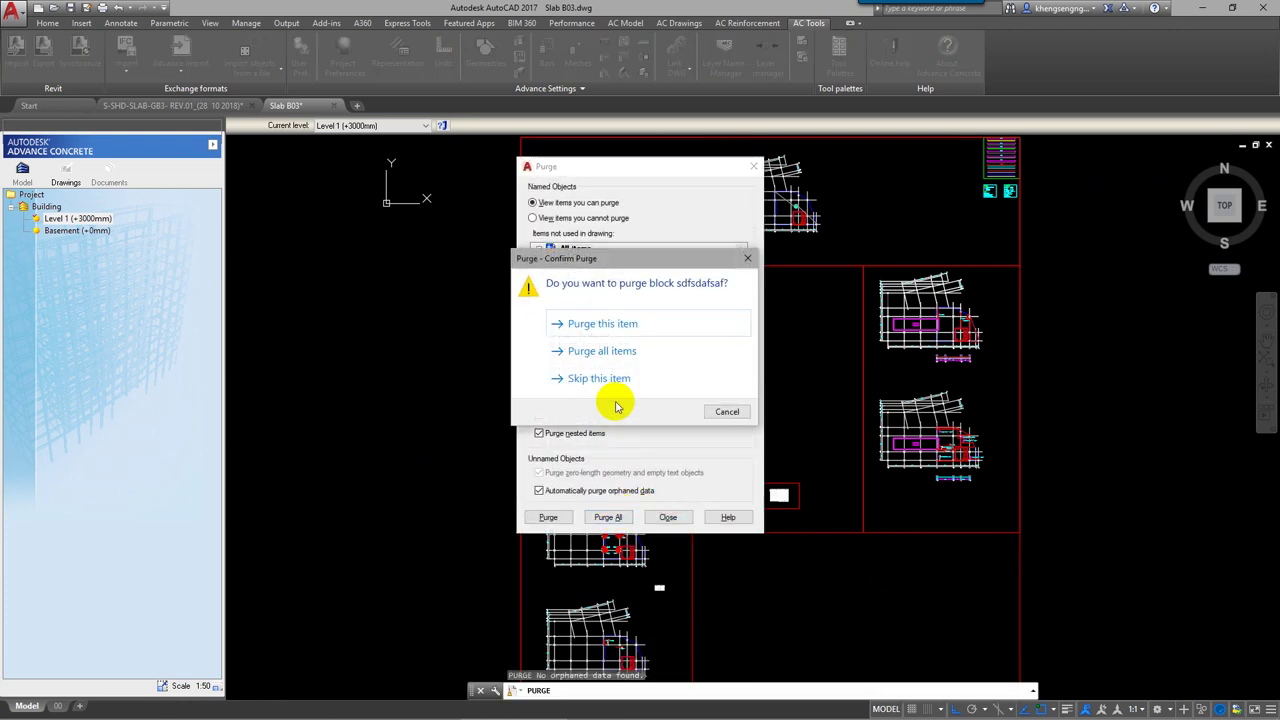
pyautogui.click(609, 349)
pyautogui.click(668, 518)
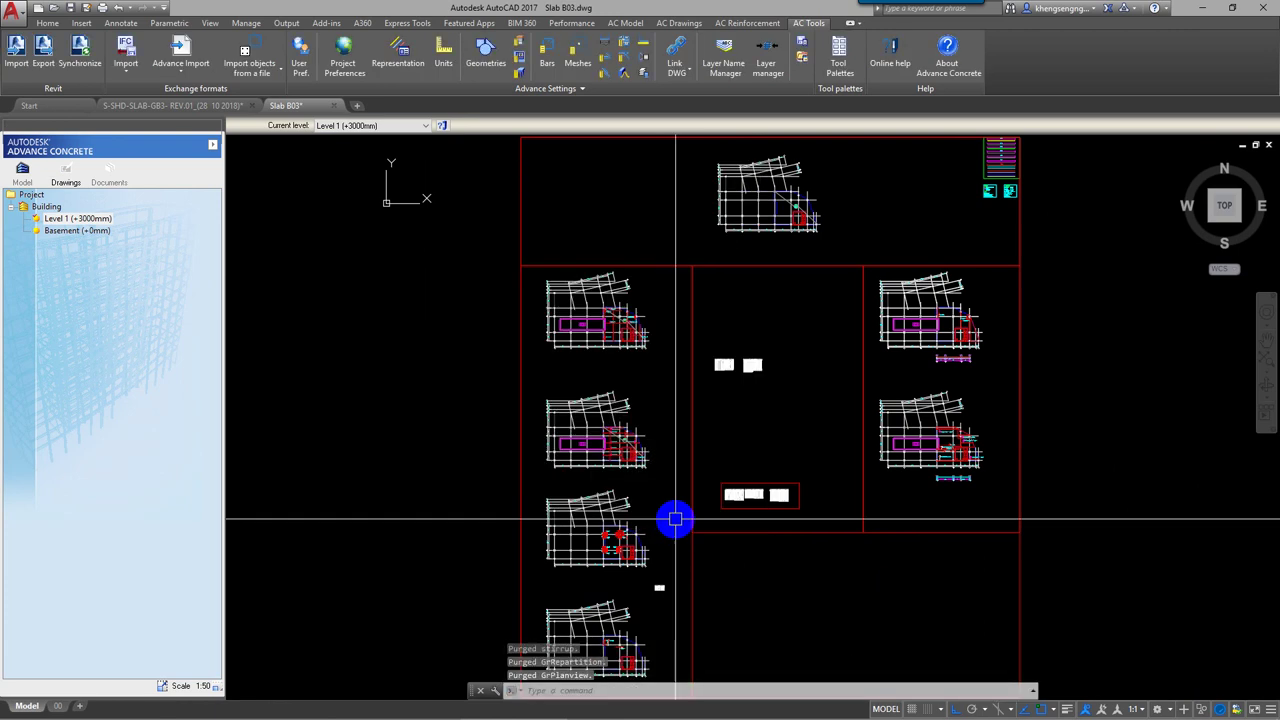
# Audit the drawing, fixing the detected errors, and zoom to extents.
pyautogui.write('AUDITd')
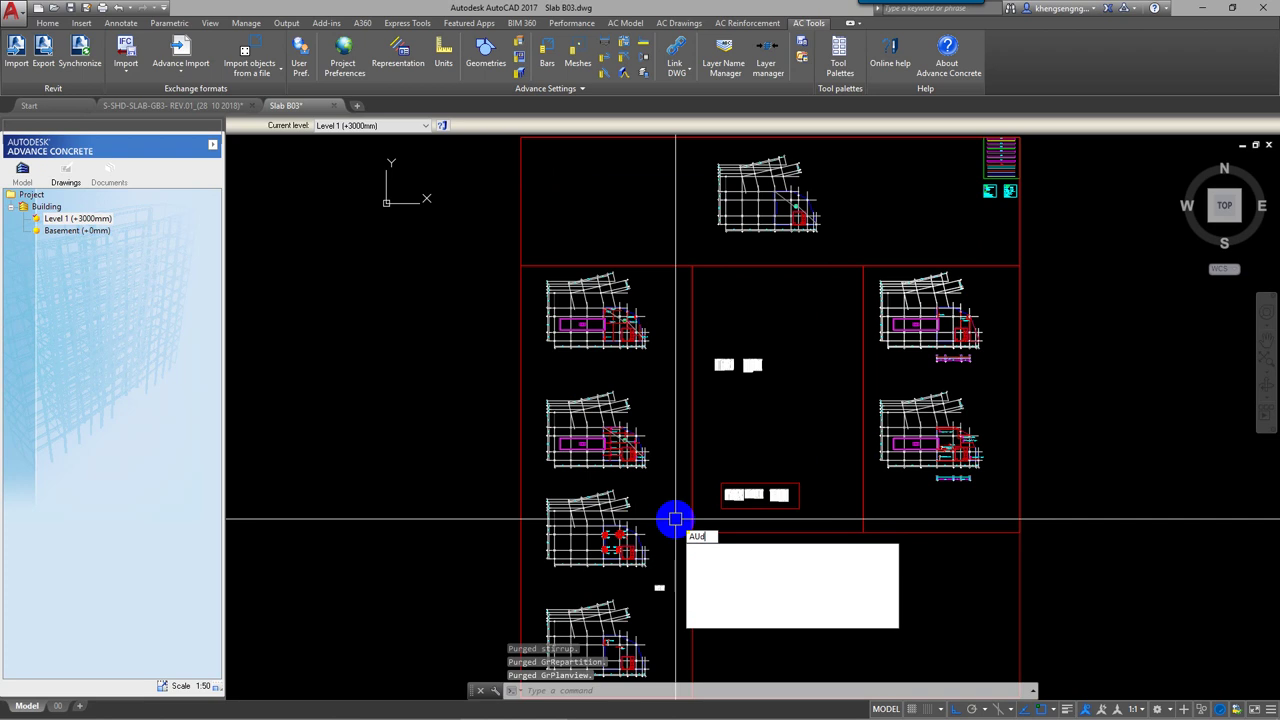
pyautogui.press('Return')
pyautogui.write('y')
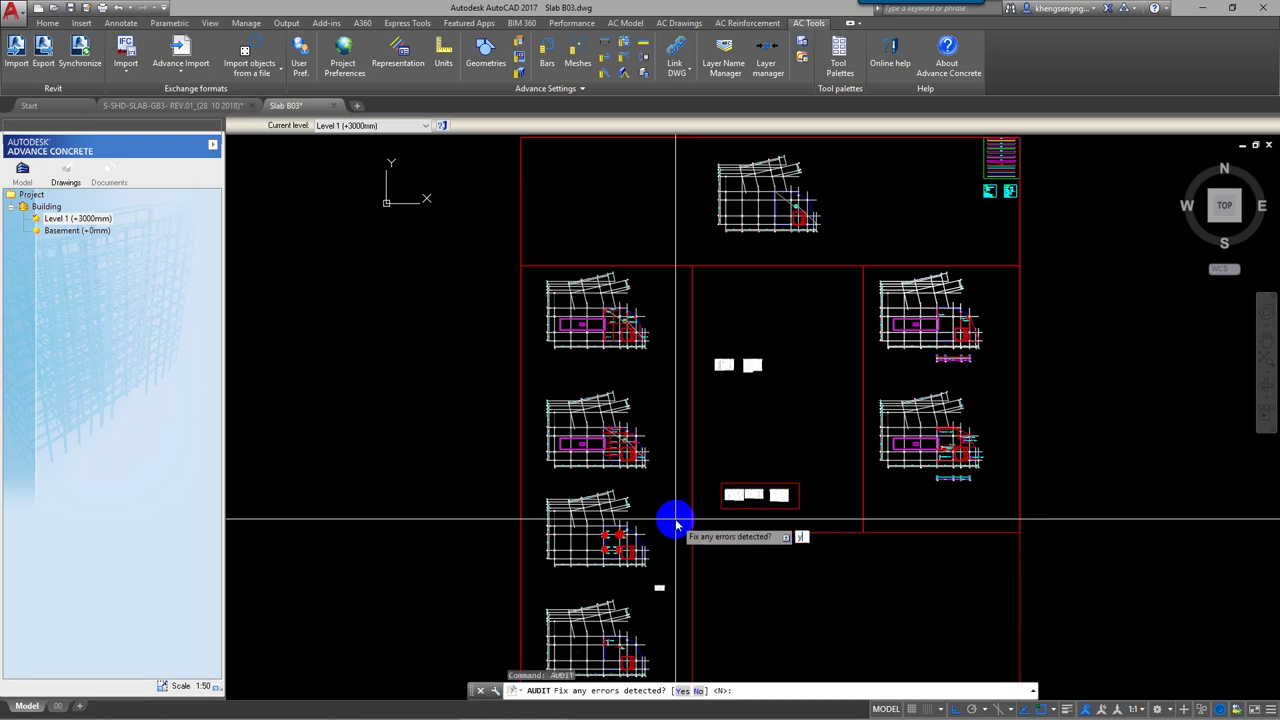
pyautogui.press('Return')
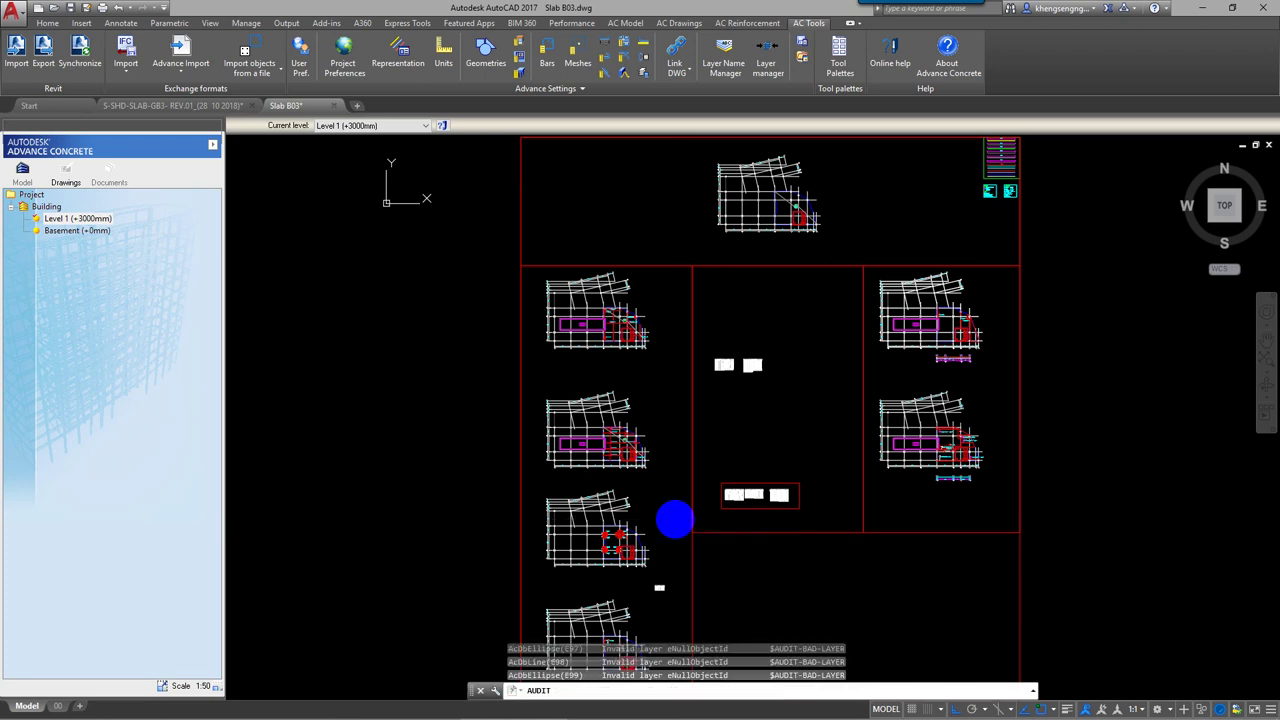
pyautogui.middleClick(710, 560)
pyautogui.middleClick(710, 560)
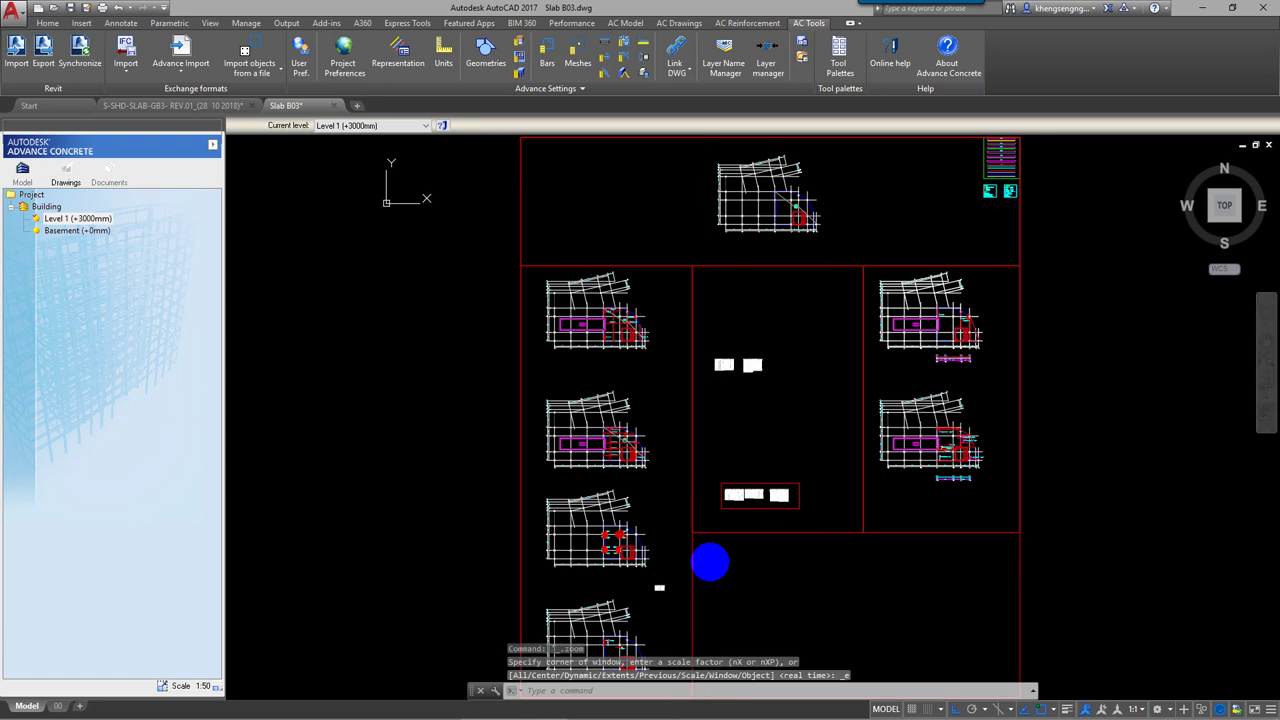
pyautogui.hotkey('ctrl', 's')
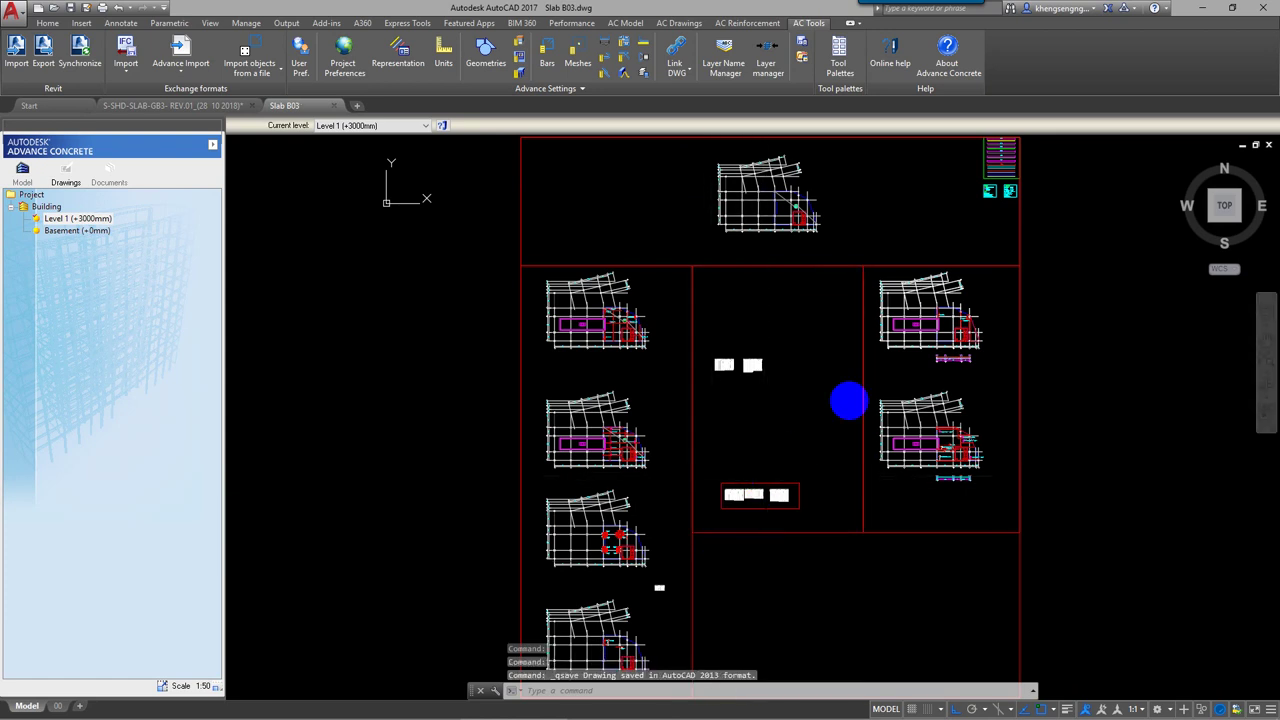
pyautogui.moveTo(815, 400); pyautogui.dragTo(821, 374, button='middle')
pyautogui.scroll(3, 629, 523)
pyautogui.scroll(3, 586, 534)
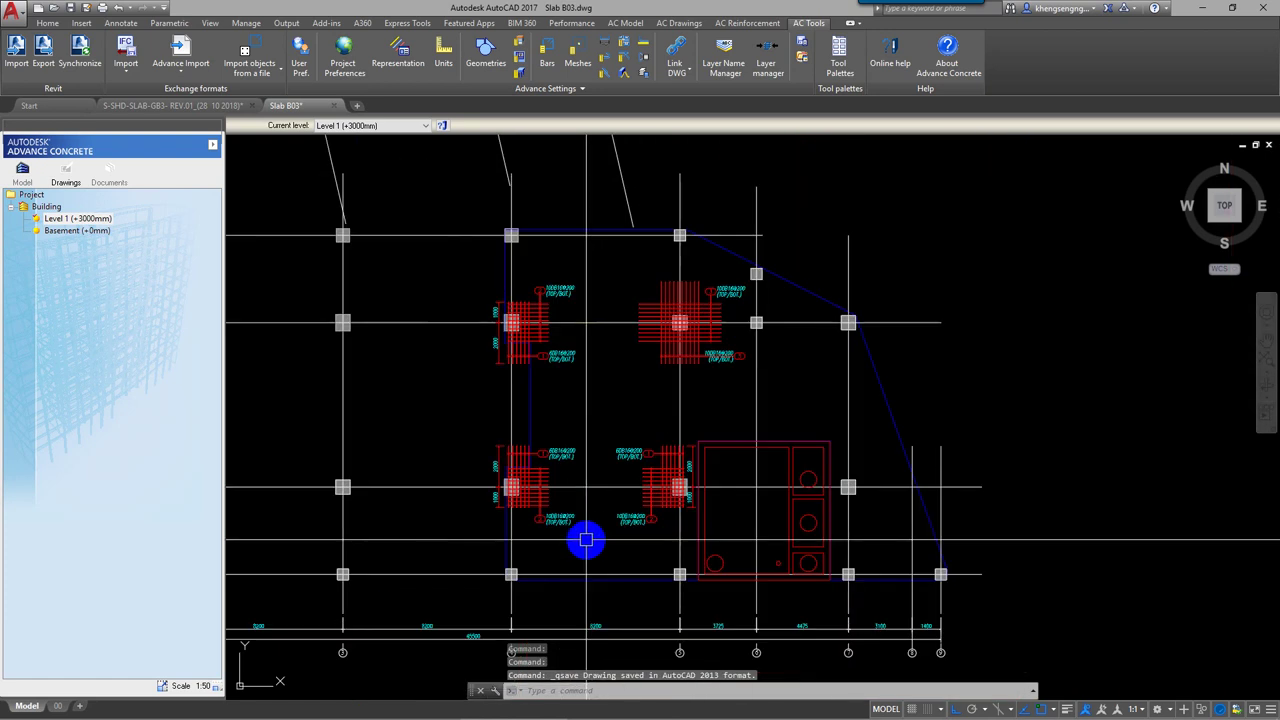
pyautogui.scroll(3, 576, 516)
pyautogui.click(386, 400)
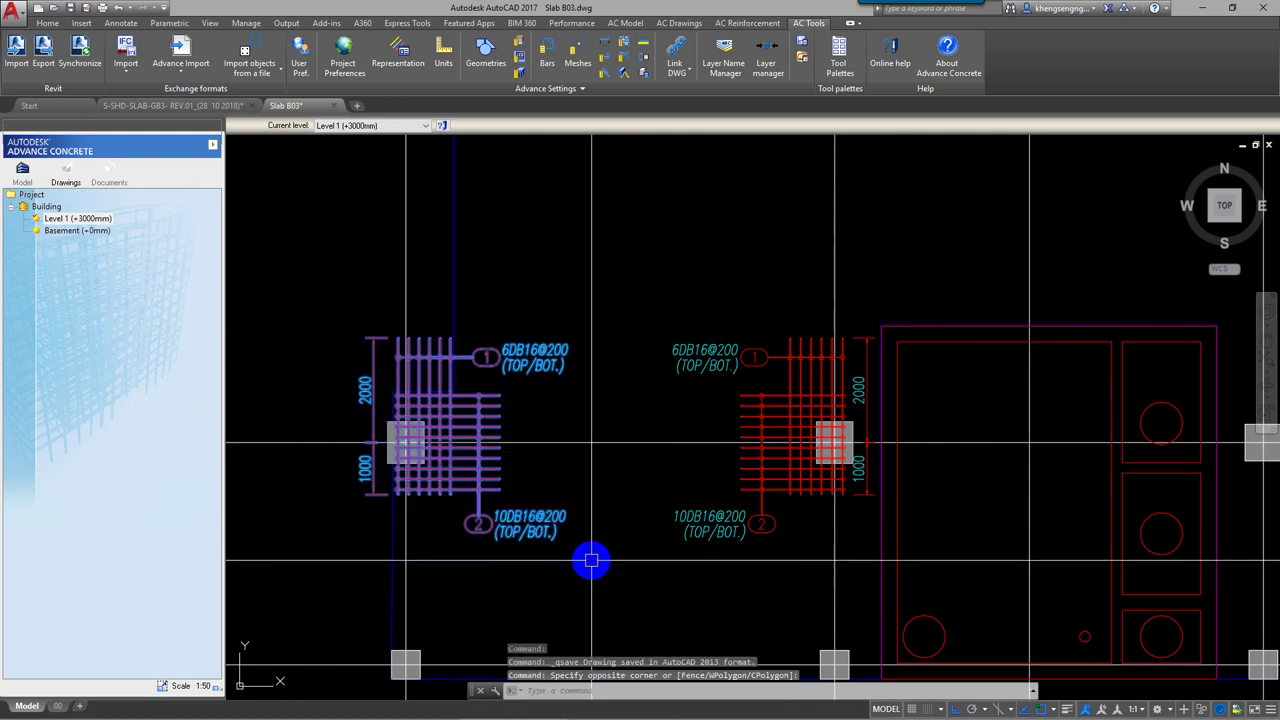
pyautogui.press('Escape')
pyautogui.press('Escape')
pyautogui.click(469, 483)
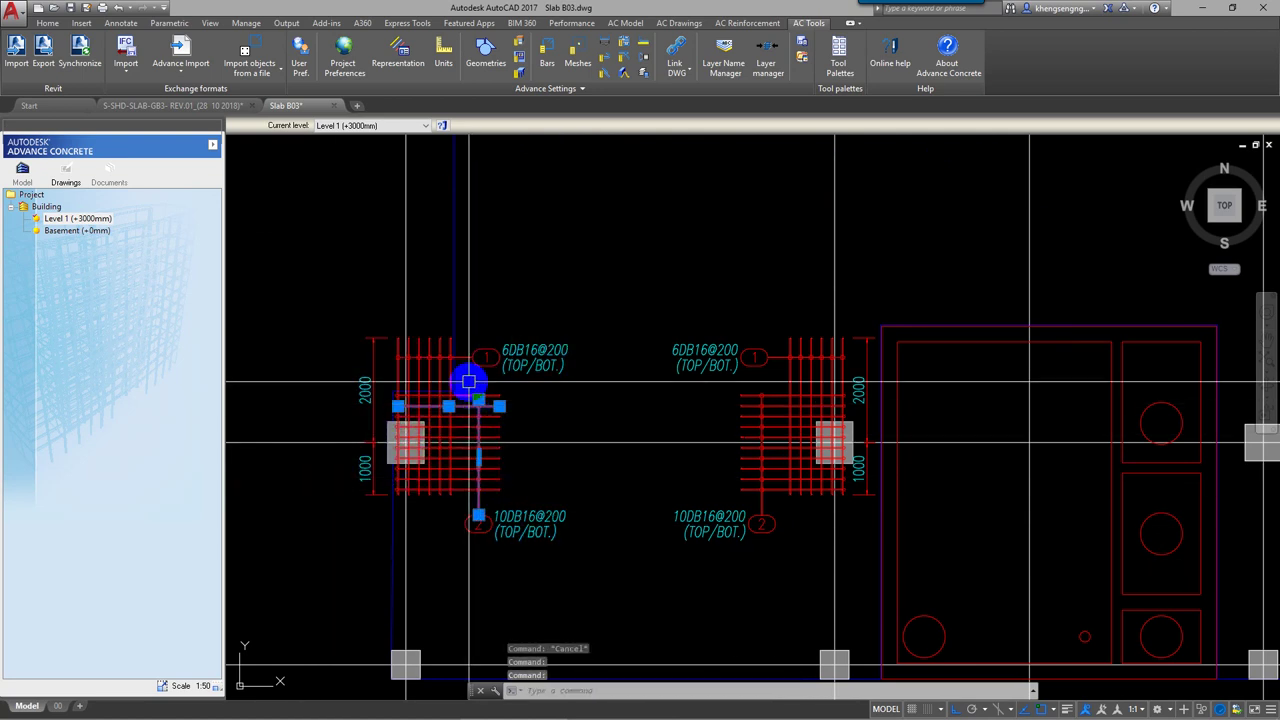
pyautogui.press('Escape')
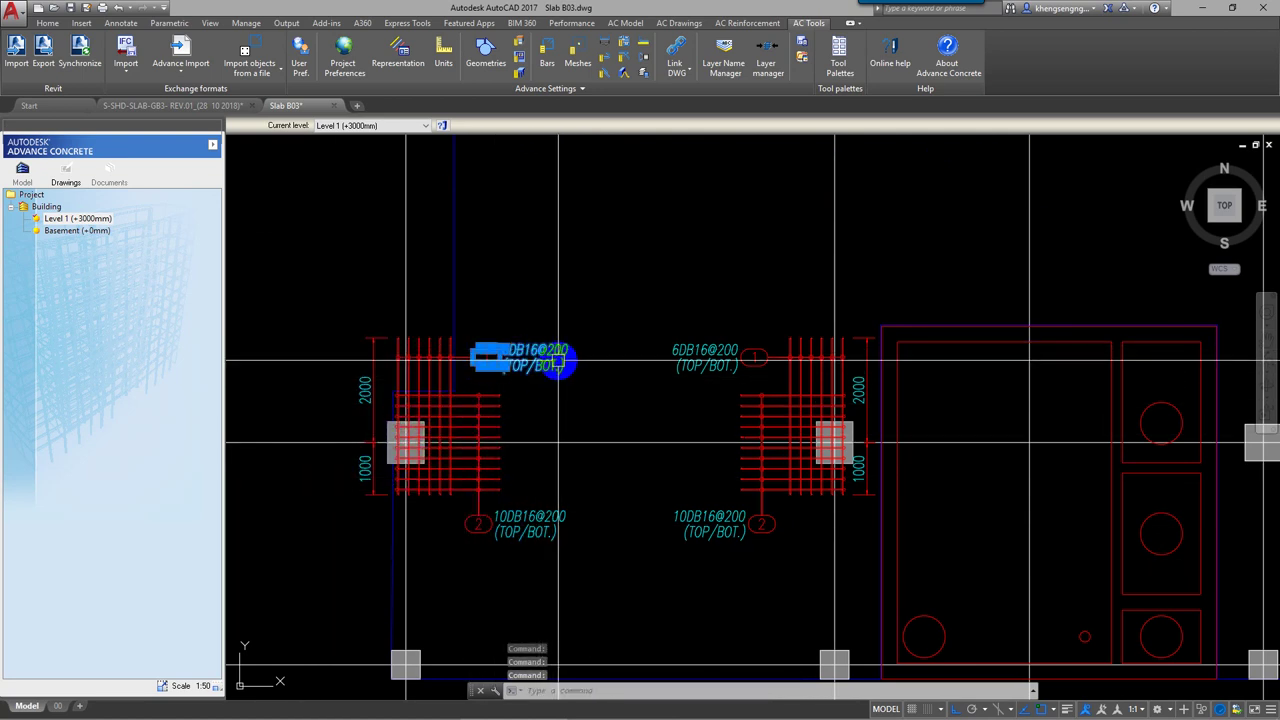
pyautogui.press('Escape')
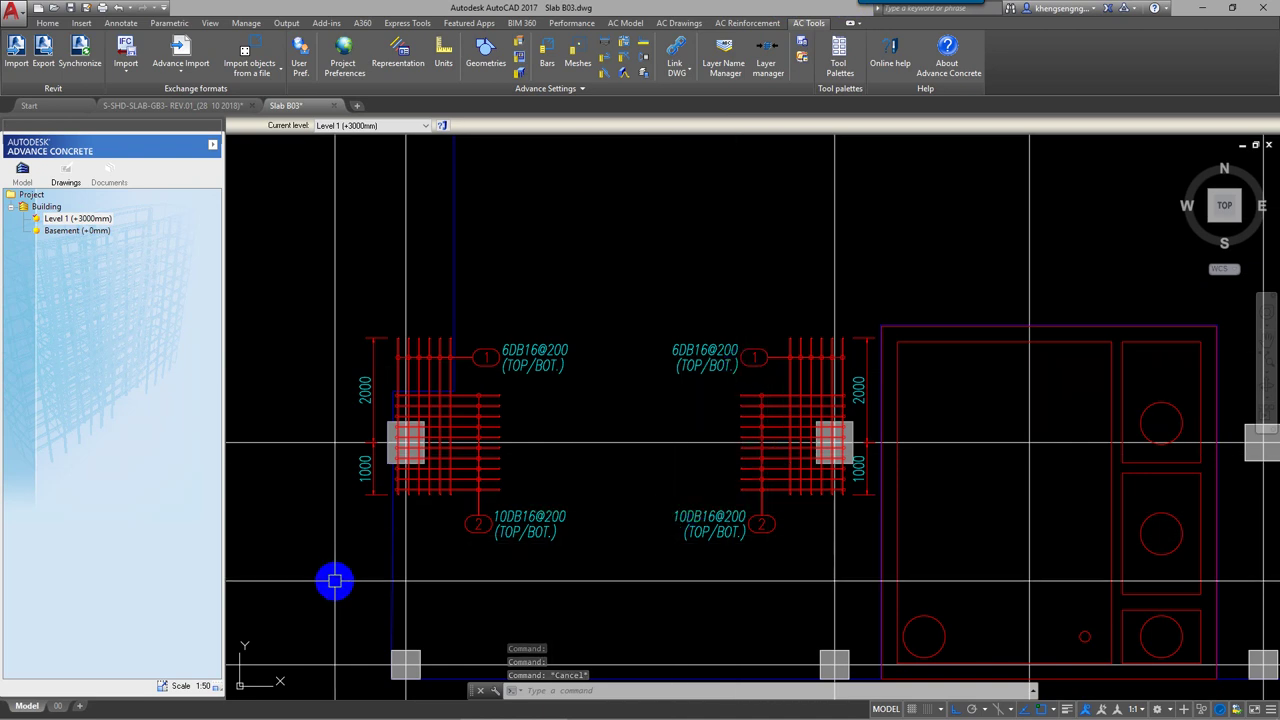
pyautogui.scroll(-5, 508, 449)
pyautogui.middleClick(739, 327)
pyautogui.middleClick(739, 327)
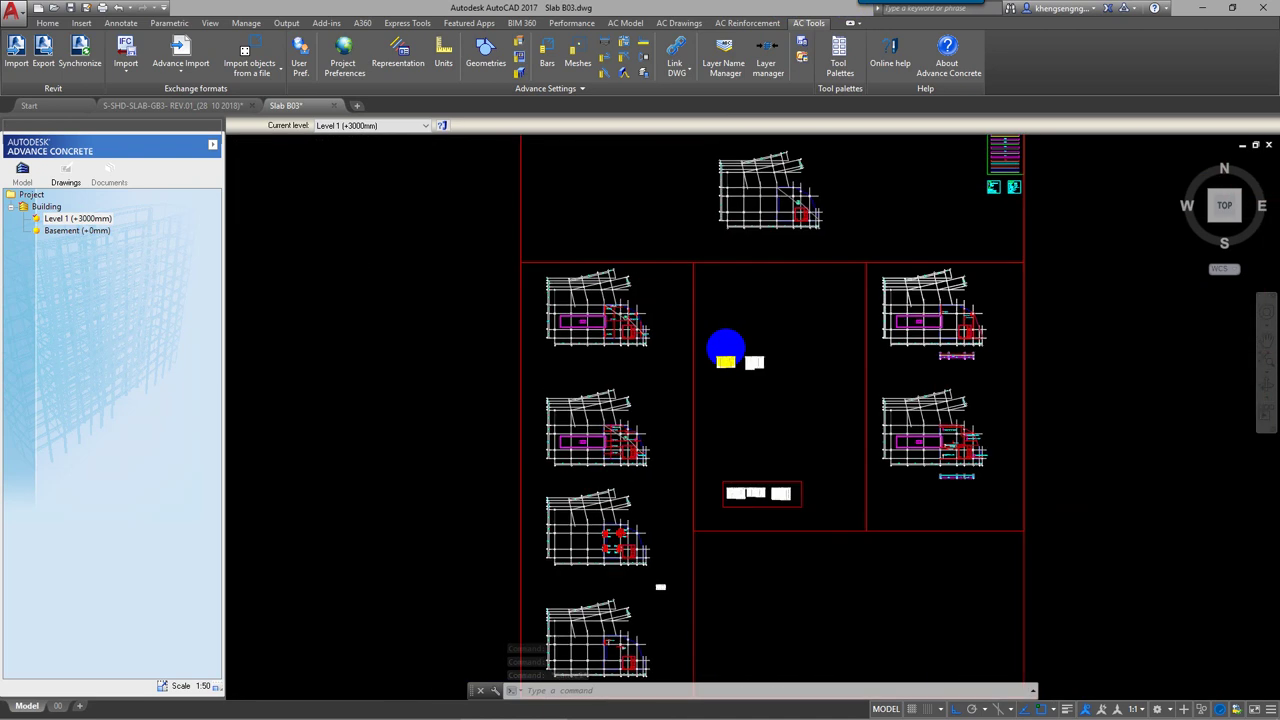
# Check the empty layout 00, then pan the S-SHD-SLAB-GB3 REV.01 slab plan toward its rebar area.
pyautogui.click(57, 706)
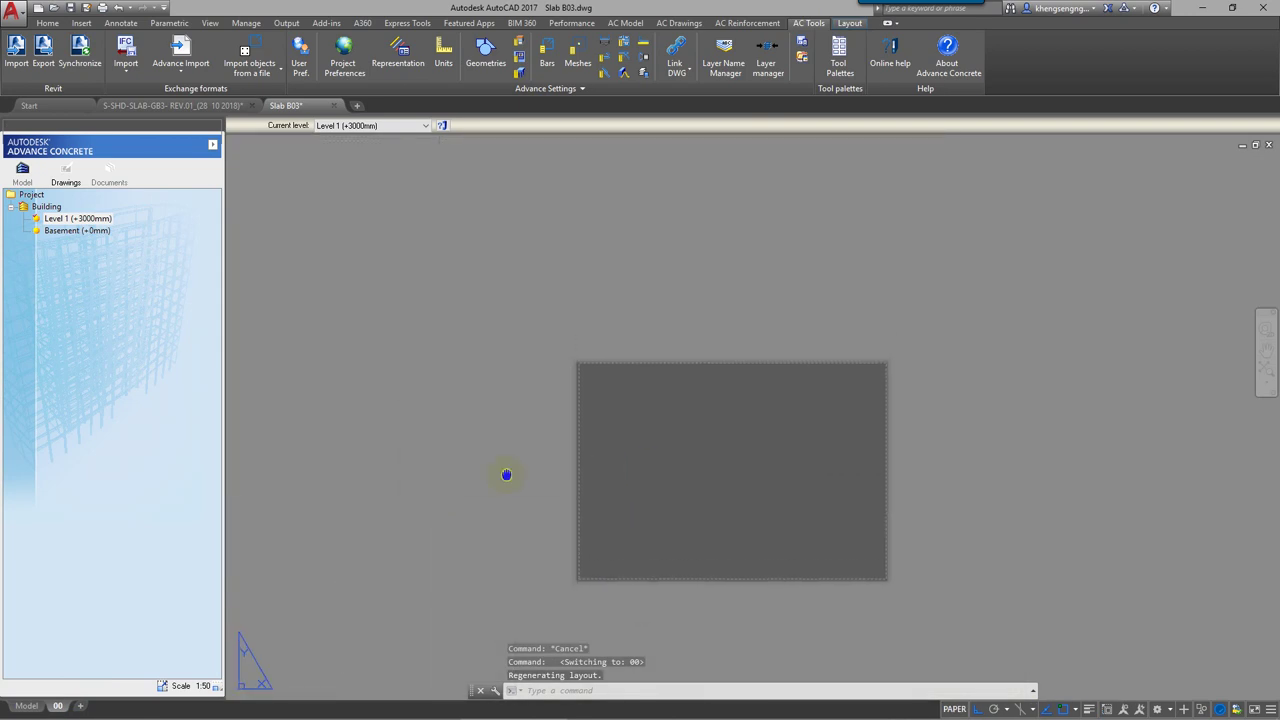
pyautogui.moveTo(506, 474); pyautogui.dragTo(524, 500, button='middle')
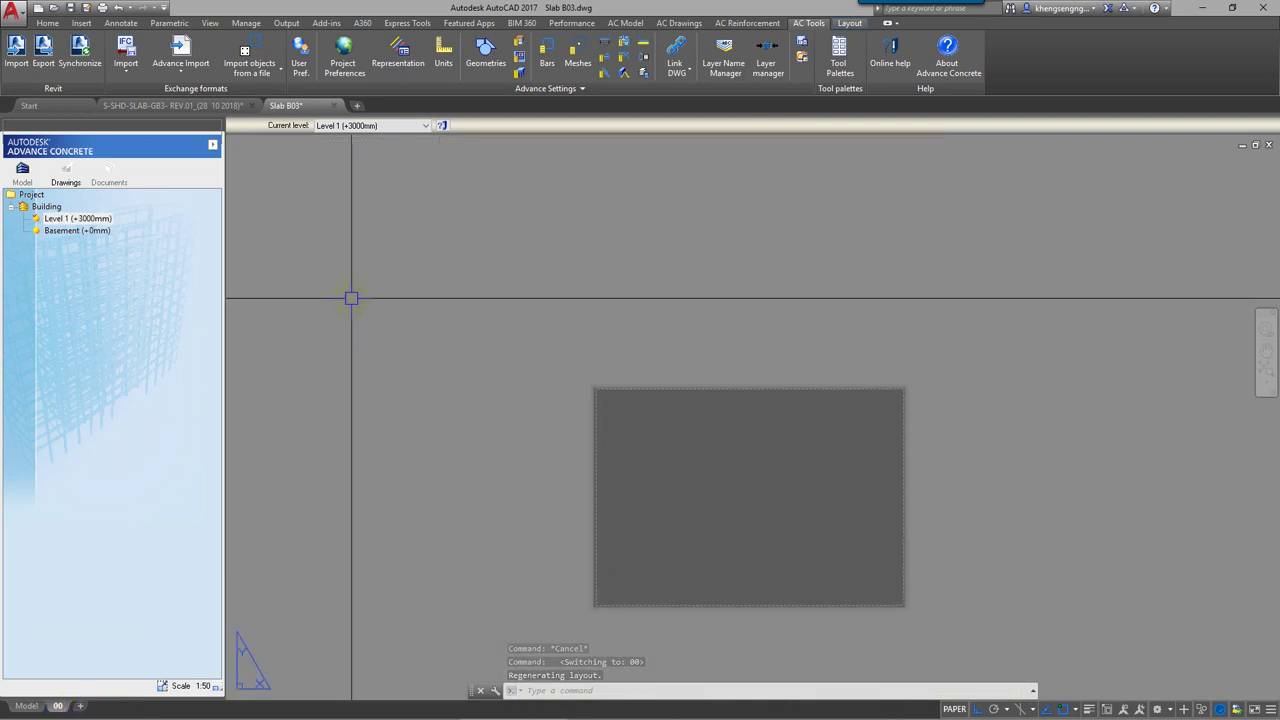
pyautogui.click(186, 106)
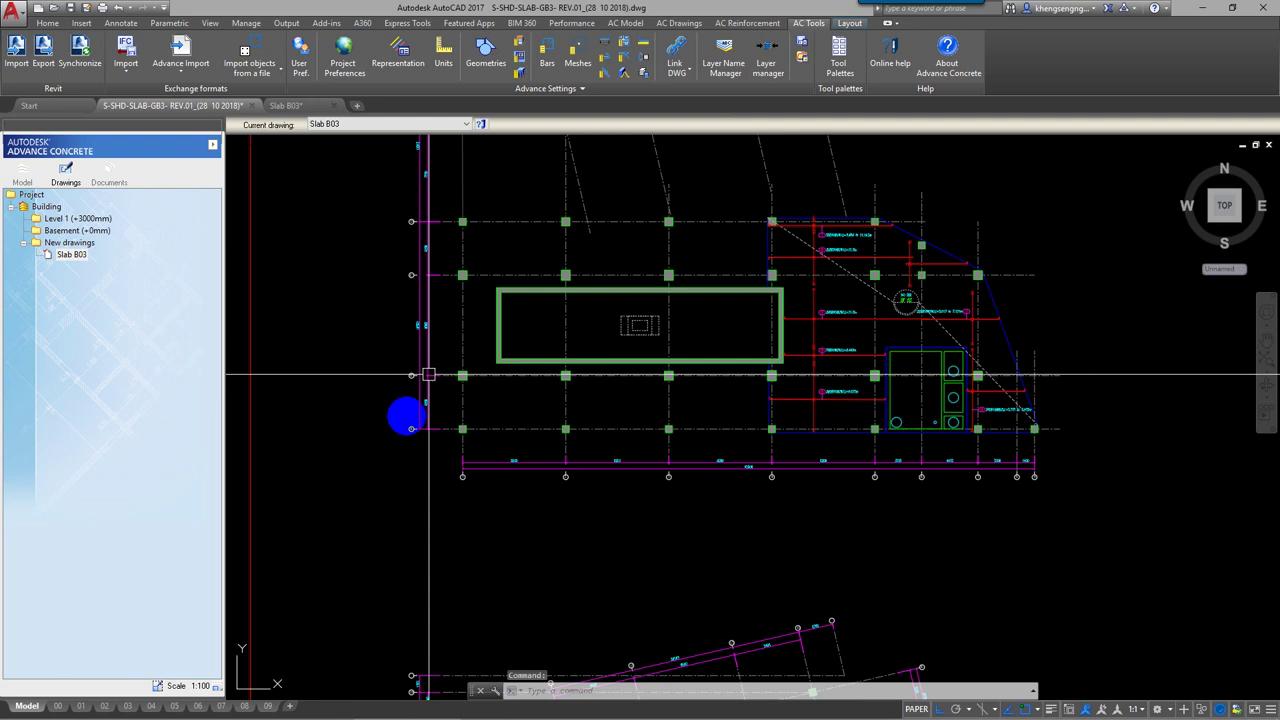
pyautogui.scroll(-2, 374, 505)
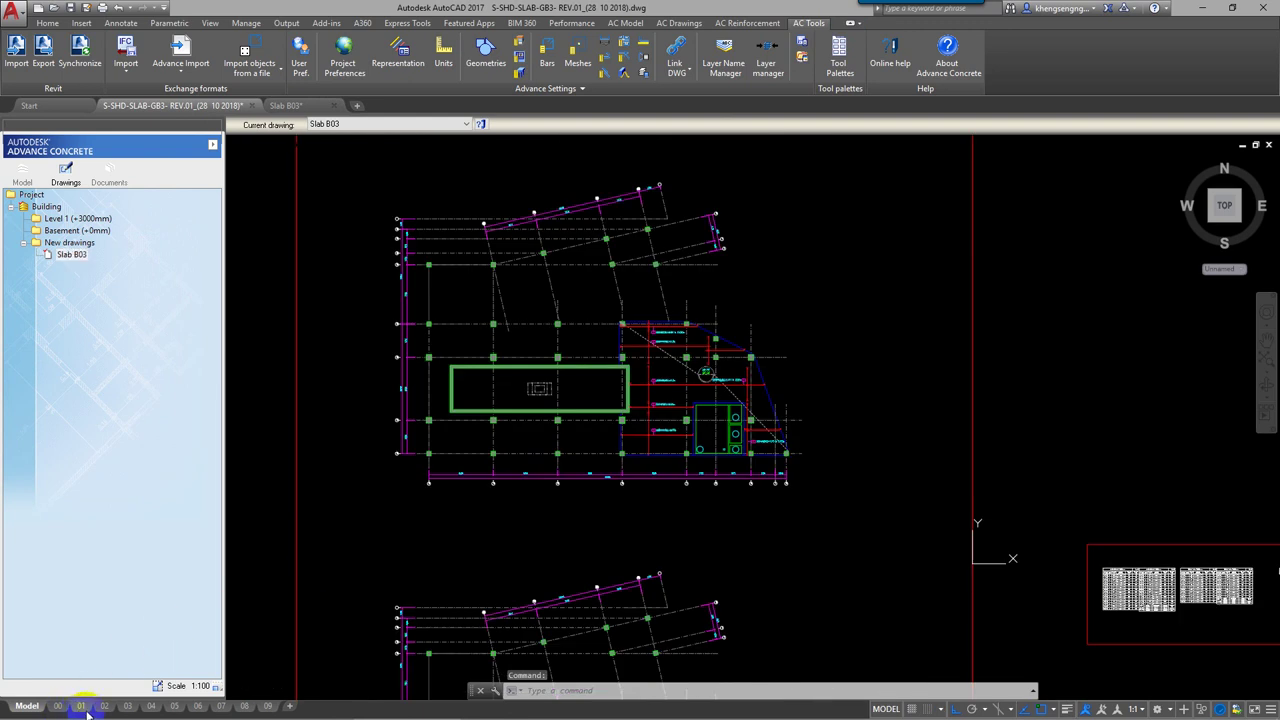
pyautogui.moveTo(652, 480); pyautogui.dragTo(675, 432, button='middle')
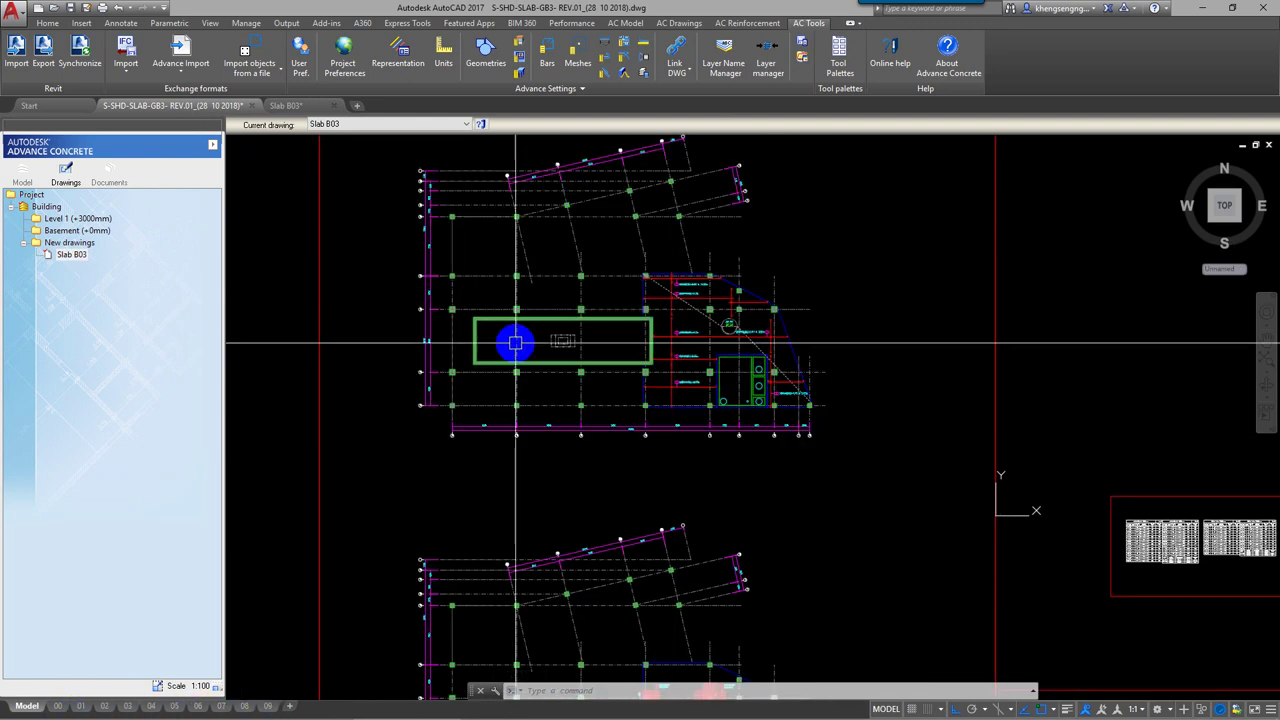
pyautogui.scroll(4, 542, 360)
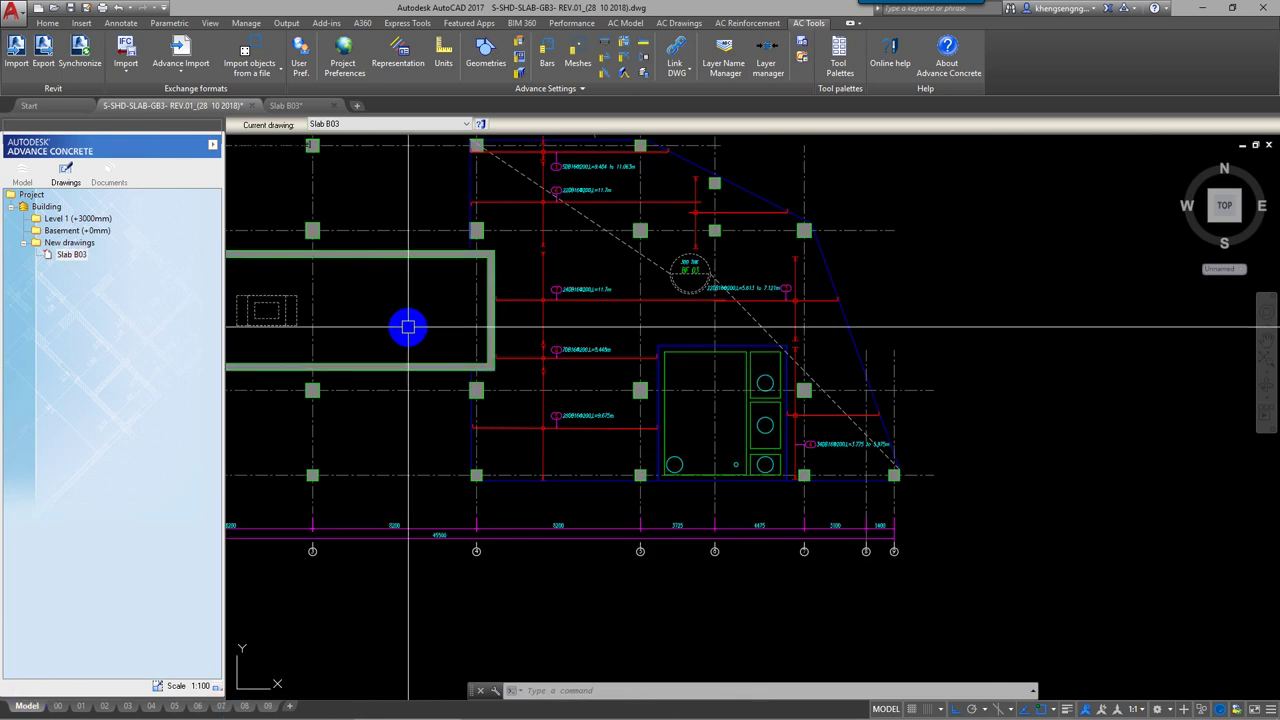
pyautogui.moveTo(409, 326); pyautogui.dragTo(481, 357, button='middle')
# Abandon Save As and quick-save S-SHD-SLAB-GB3- REV.01_(28 10 2018).dwg under its existing name.
pyautogui.click(86, 8)
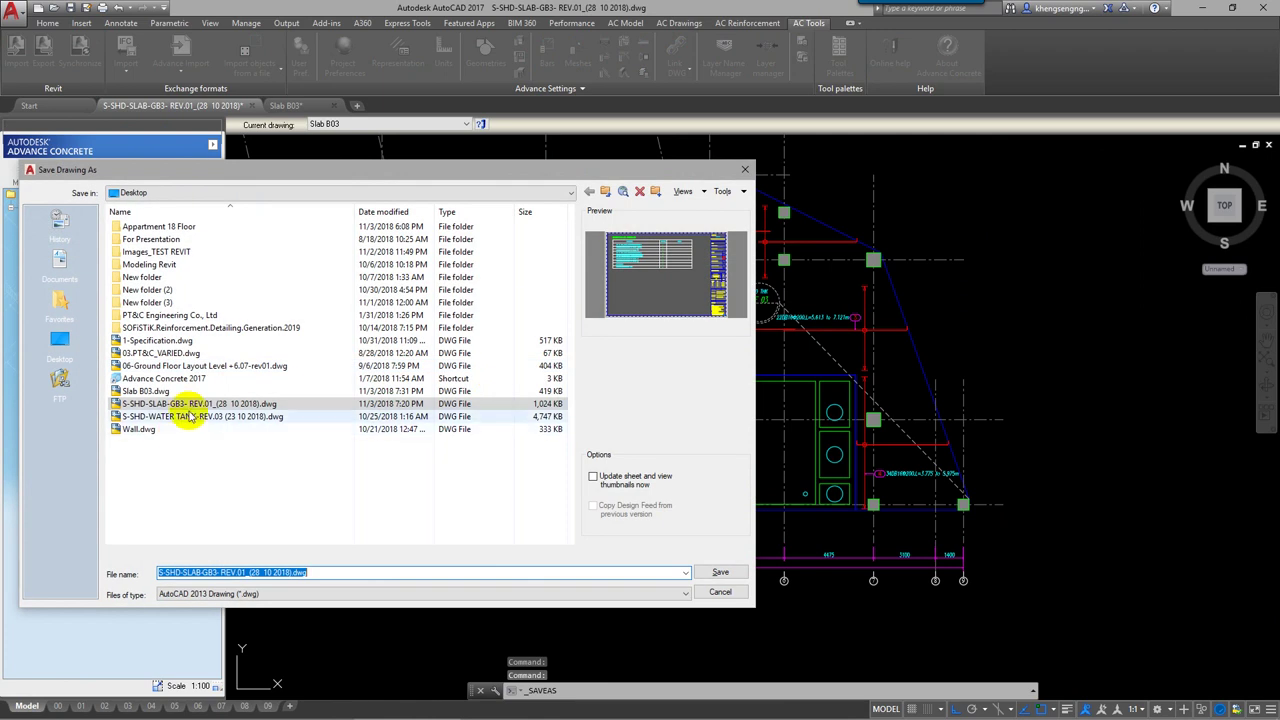
pyautogui.click(188, 406)
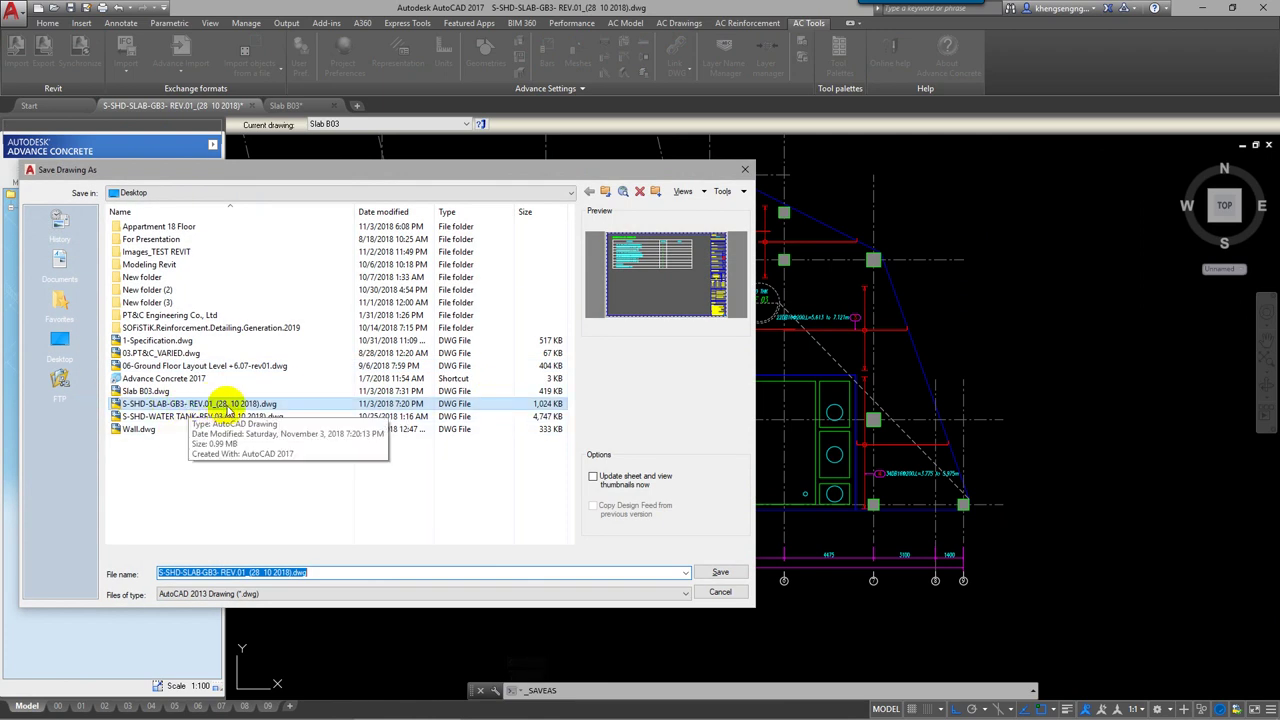
pyautogui.press('Escape')
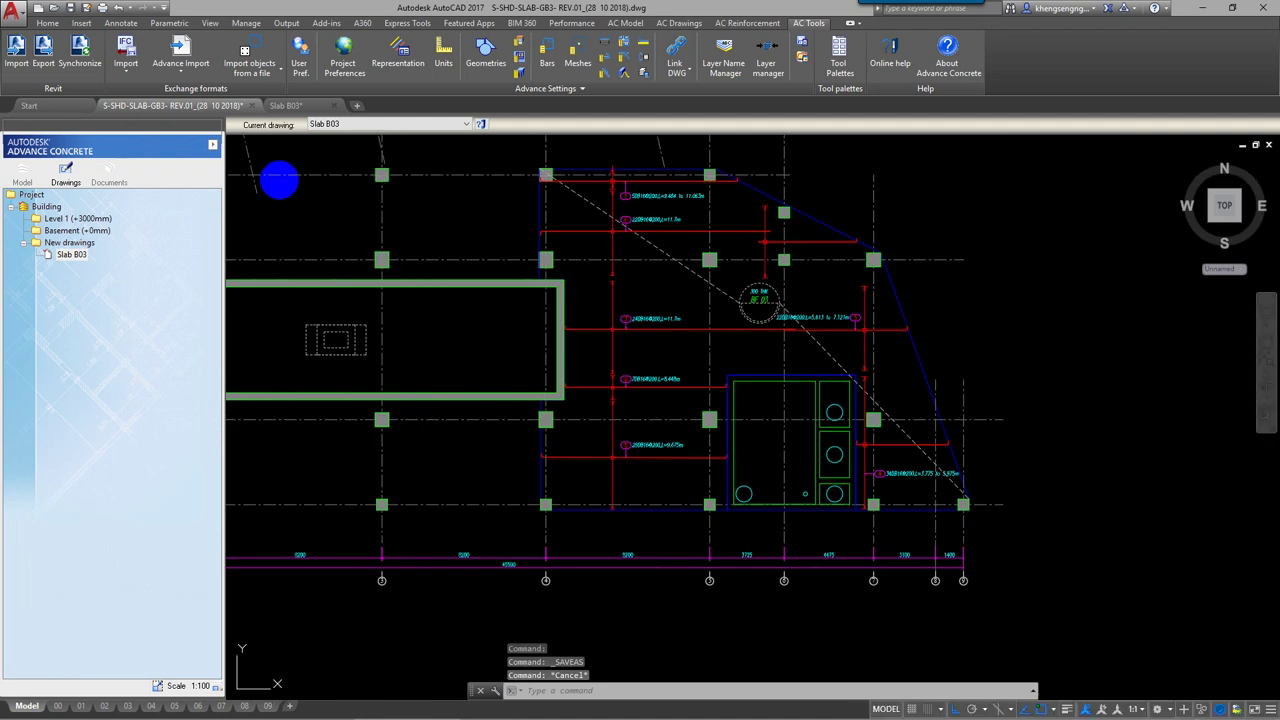
pyautogui.hotkey('ctrl', 's')
# Close the S-SHD-SLAB-GB3 drawing, returning to Slab B03, and open DesignCenter.
pyautogui.click(249, 107)
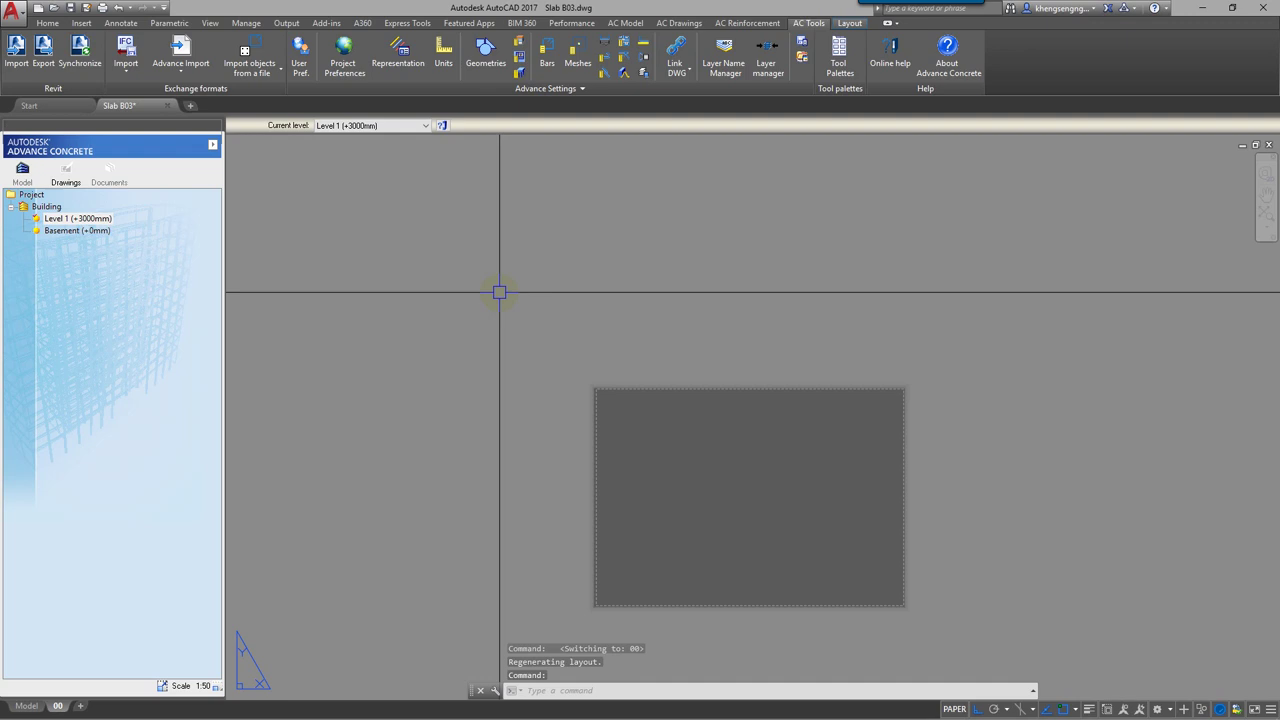
pyautogui.middleClick(498, 292)
pyautogui.write('DC')
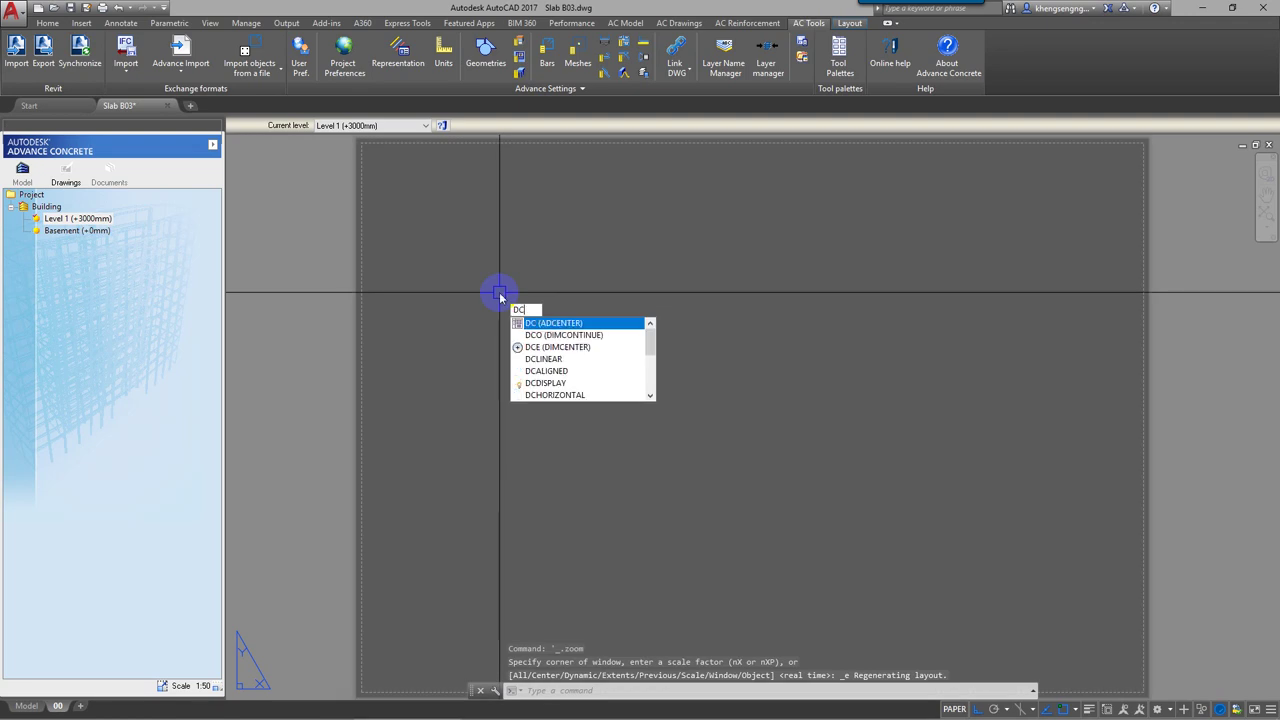
pyautogui.press('Escape')
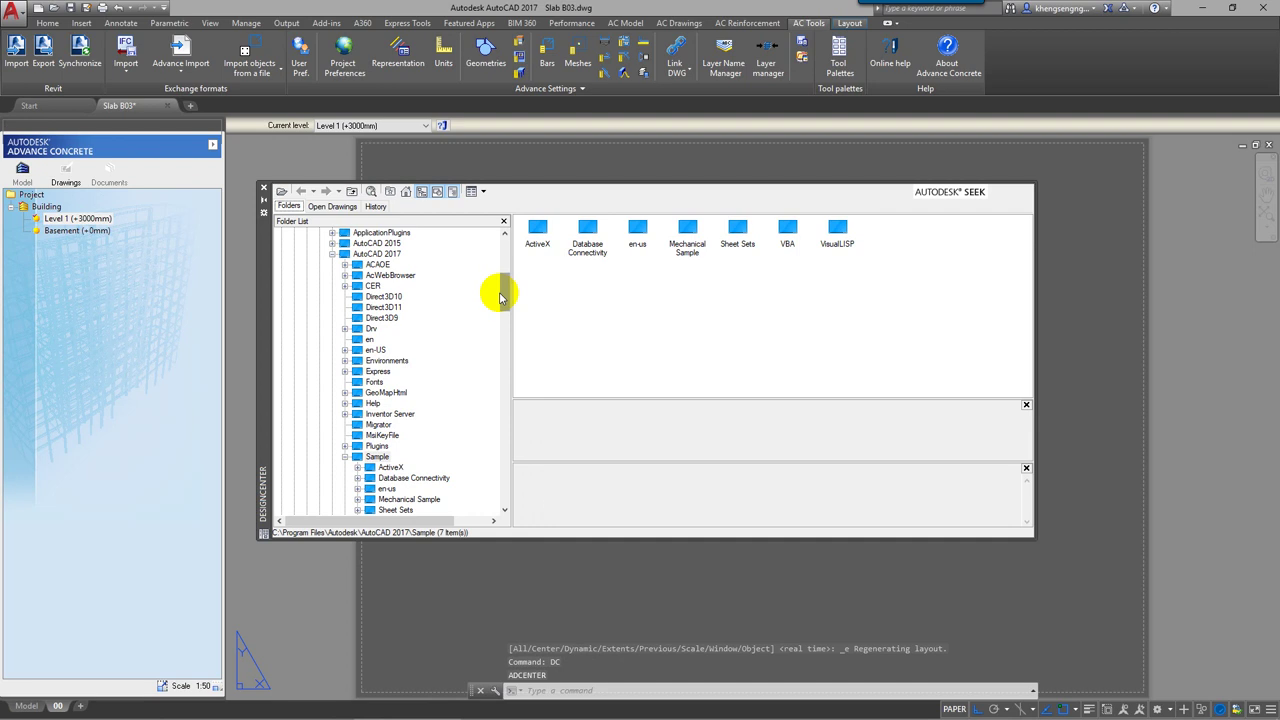
pyautogui.scroll(-3, 480, 305)
pyautogui.scroll(-5, 457, 357)
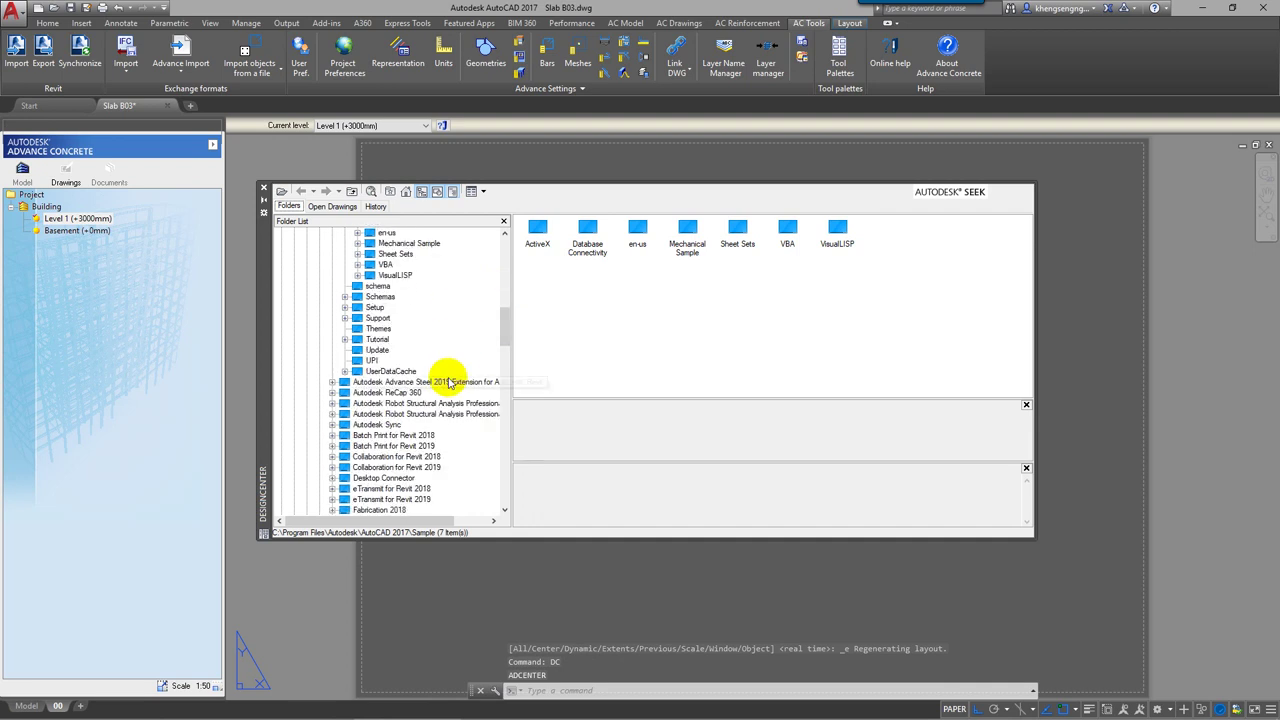
pyautogui.scroll(5, 471, 371)
pyautogui.scroll(8, 457, 357)
pyautogui.scroll(3, 448, 382)
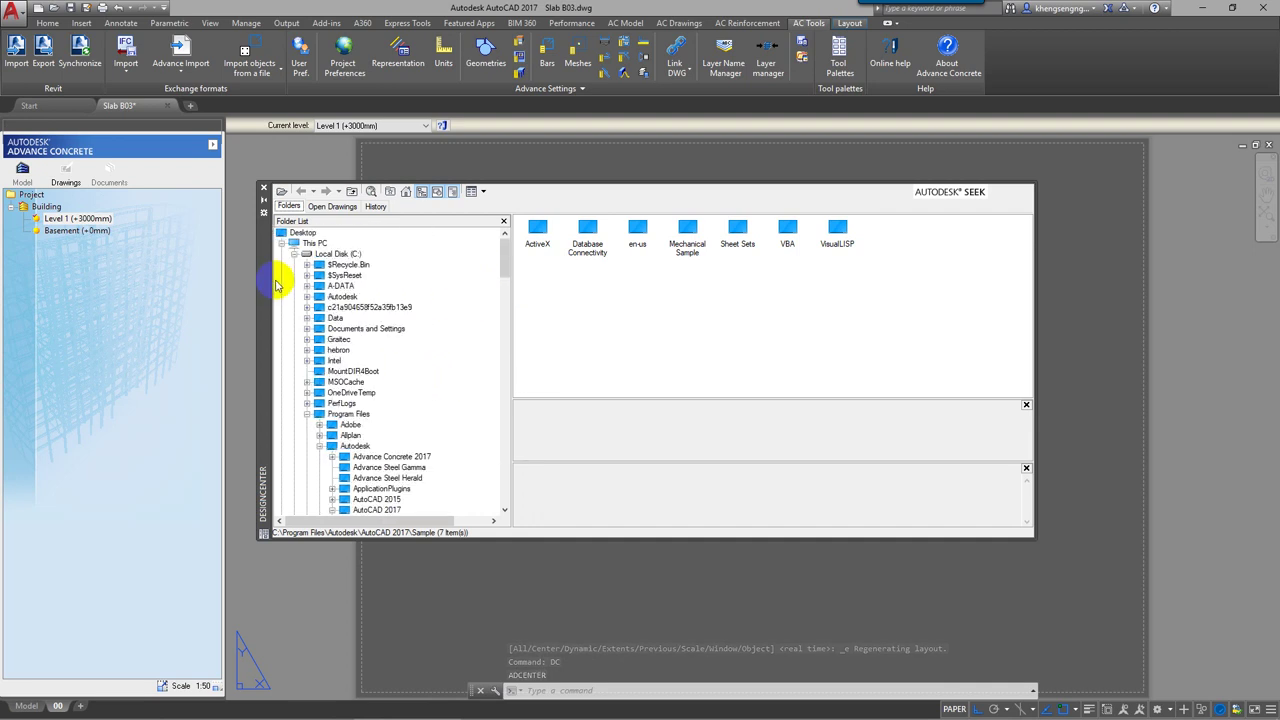
# In DesignCenter, browse the Desktop's S-SHD-SLAB-GB3 drawing and list its layouts 00–09.
pyautogui.click(288, 234)
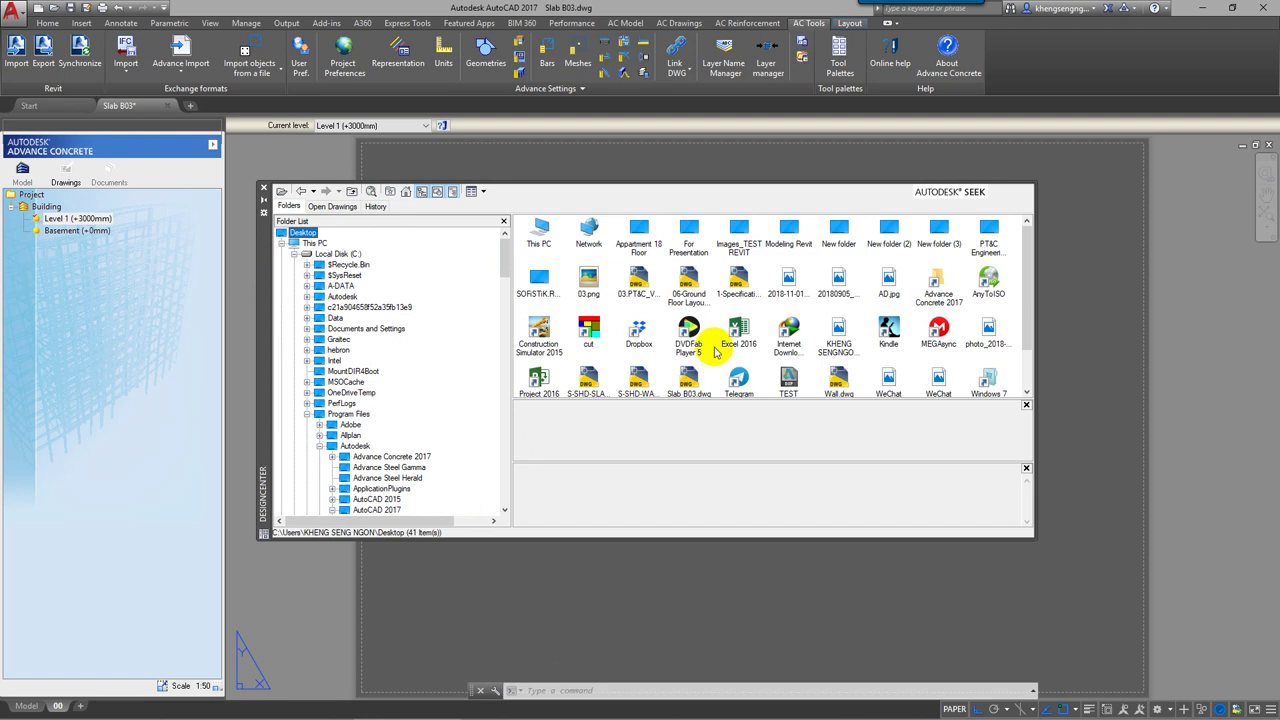
pyautogui.scroll(-2, 713, 360)
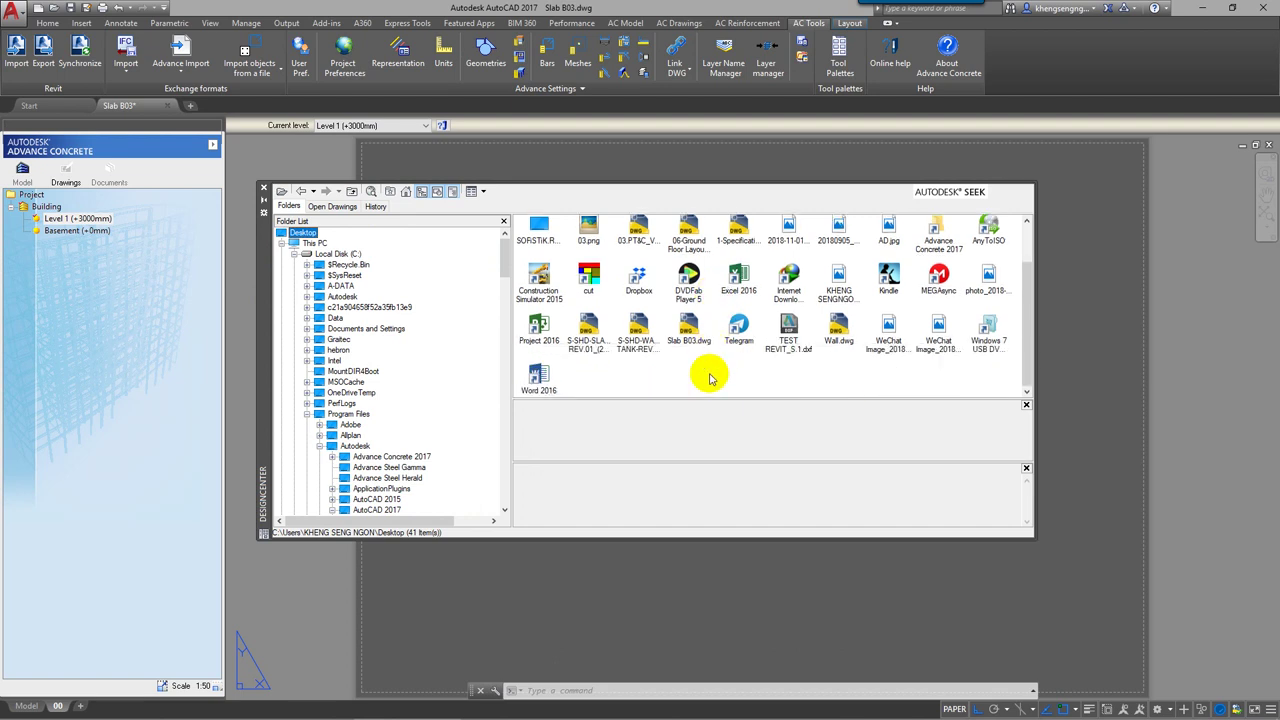
pyautogui.click(603, 347)
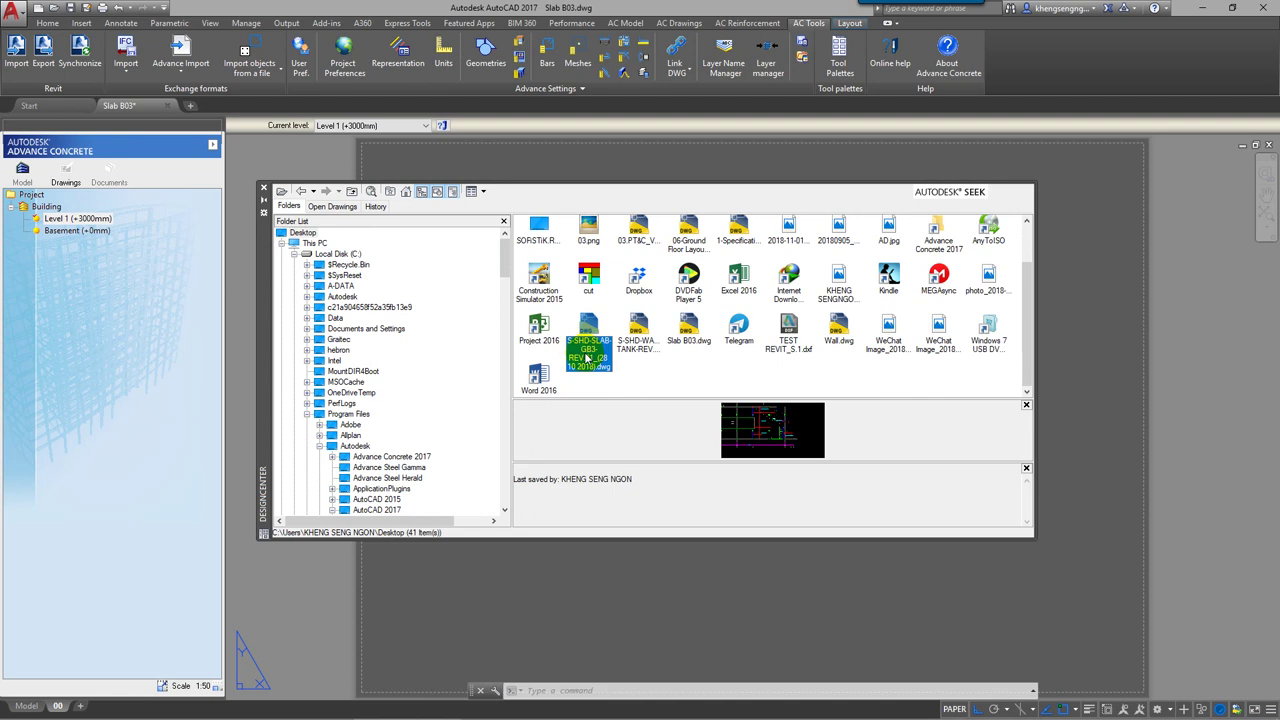
pyautogui.doubleClick(588, 358)
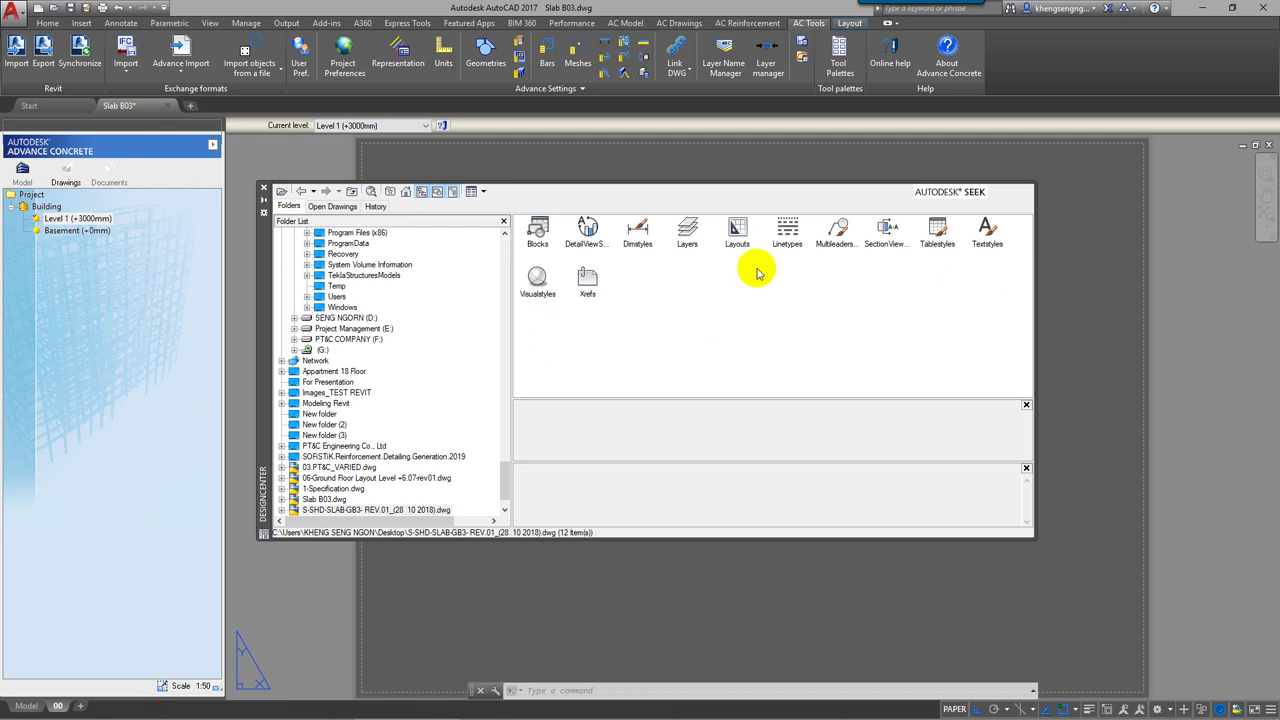
pyautogui.doubleClick(740, 232)
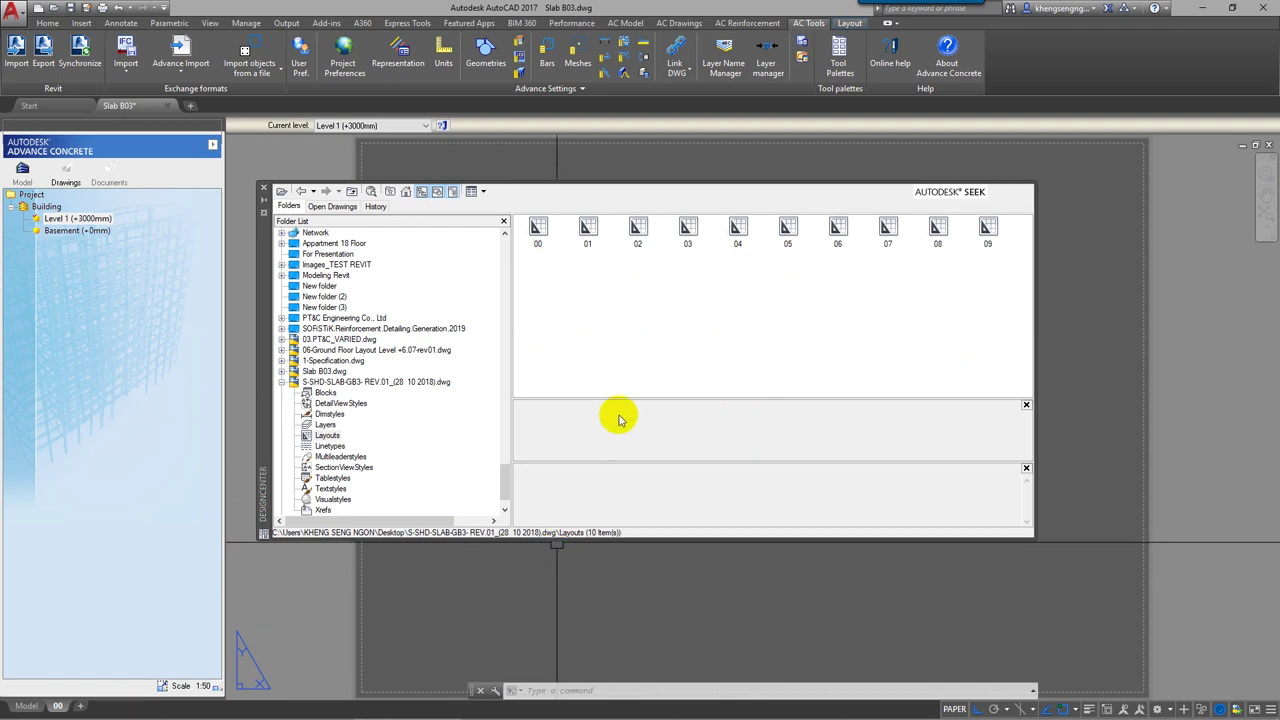
# Select all ten layouts 00–09 in DesignCenter and add them to Slab B03.
pyautogui.moveTo(1006, 222); pyautogui.dragTo(618, 254)
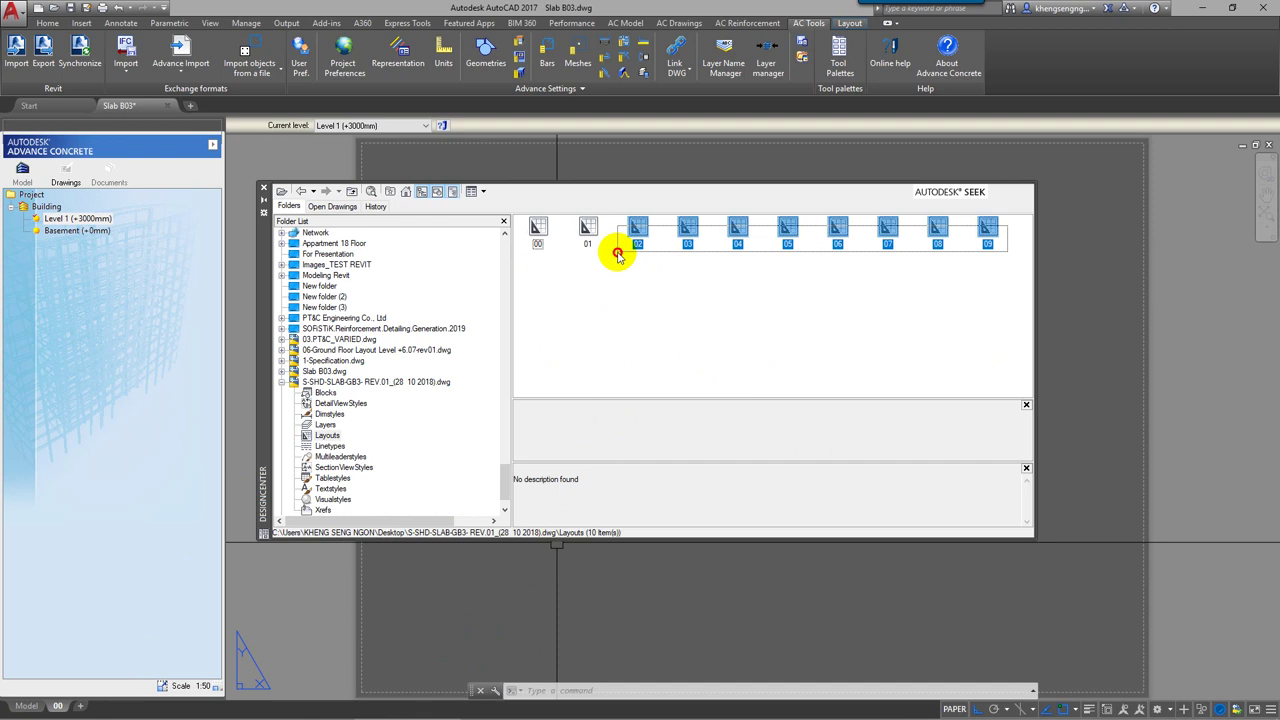
pyautogui.keyDown('shift'); pyautogui.click(536, 247); pyautogui.keyUp('shift')
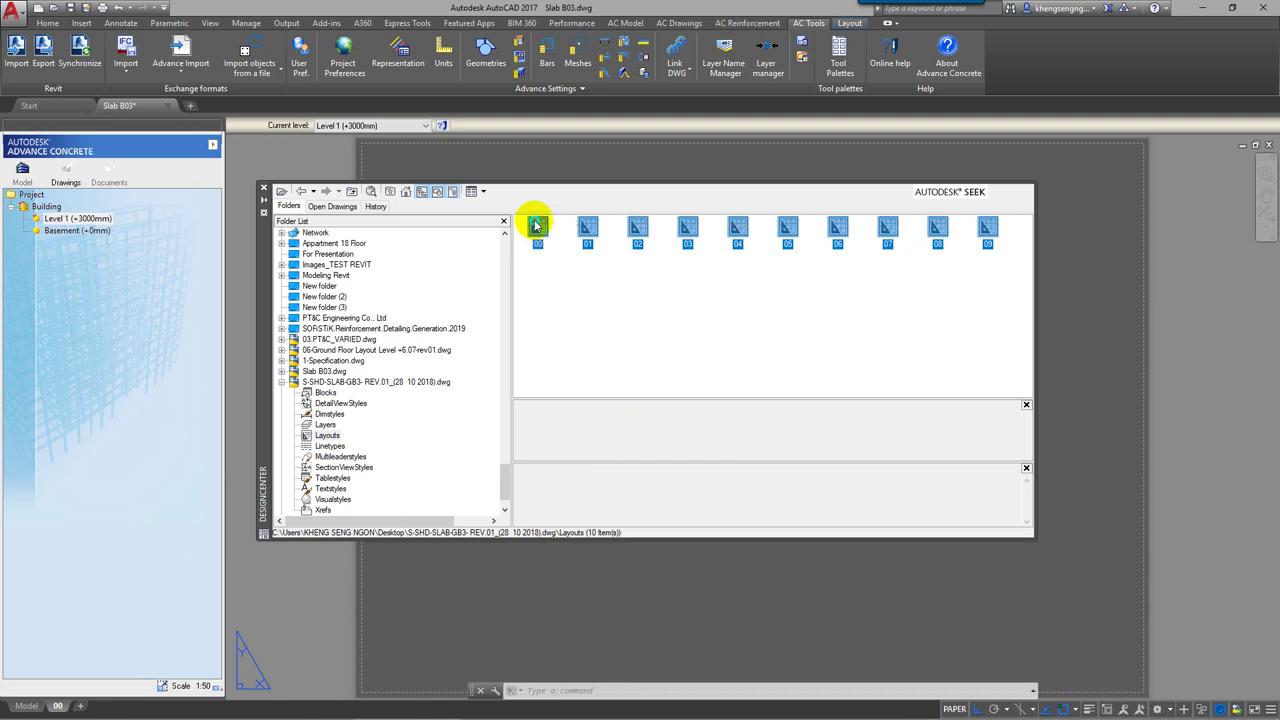
pyautogui.rightClick(536, 226)
pyautogui.click(558, 231)
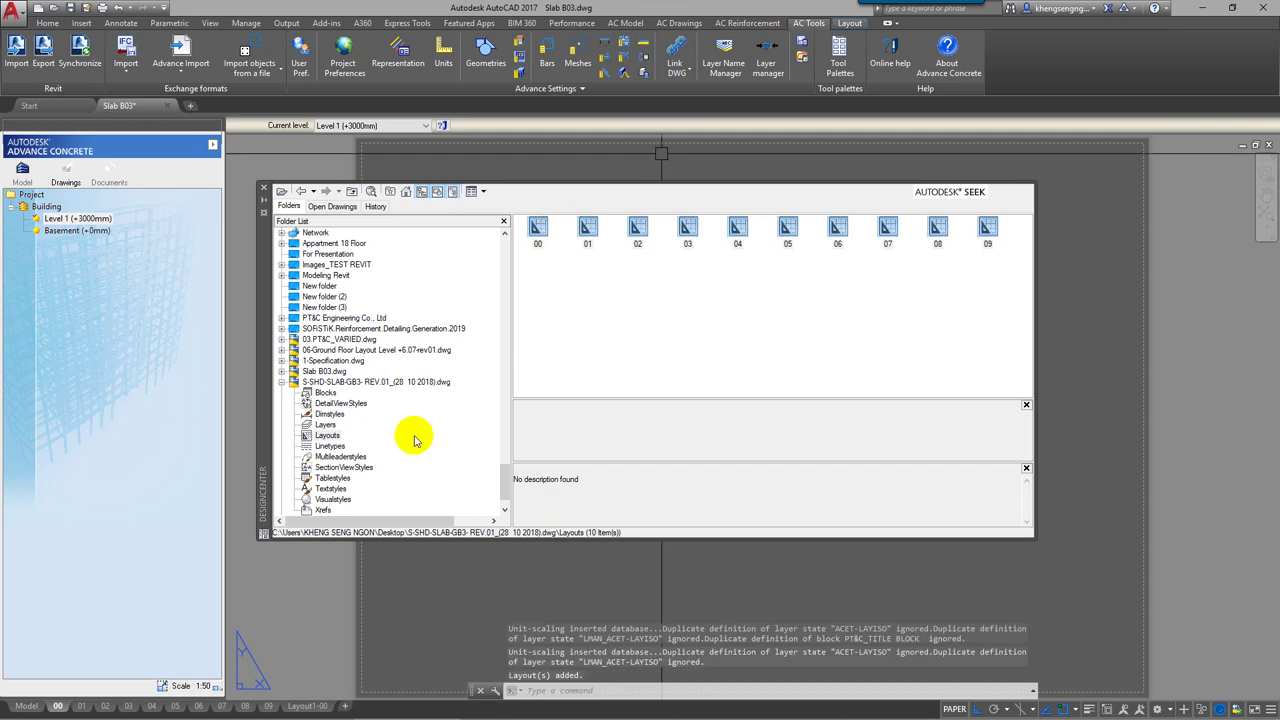
# Close DesignCenter and delete the leftover extra Layout1-00 layout.
pyautogui.click(265, 190)
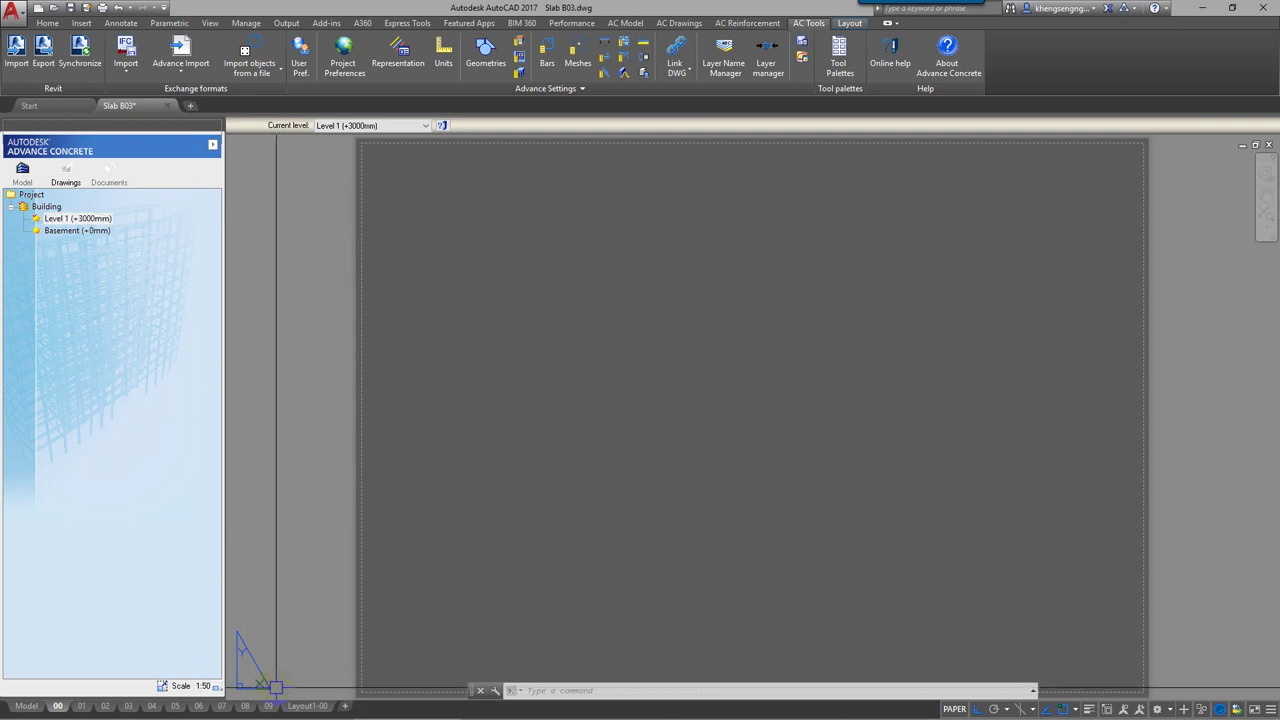
pyautogui.rightClick(313, 707)
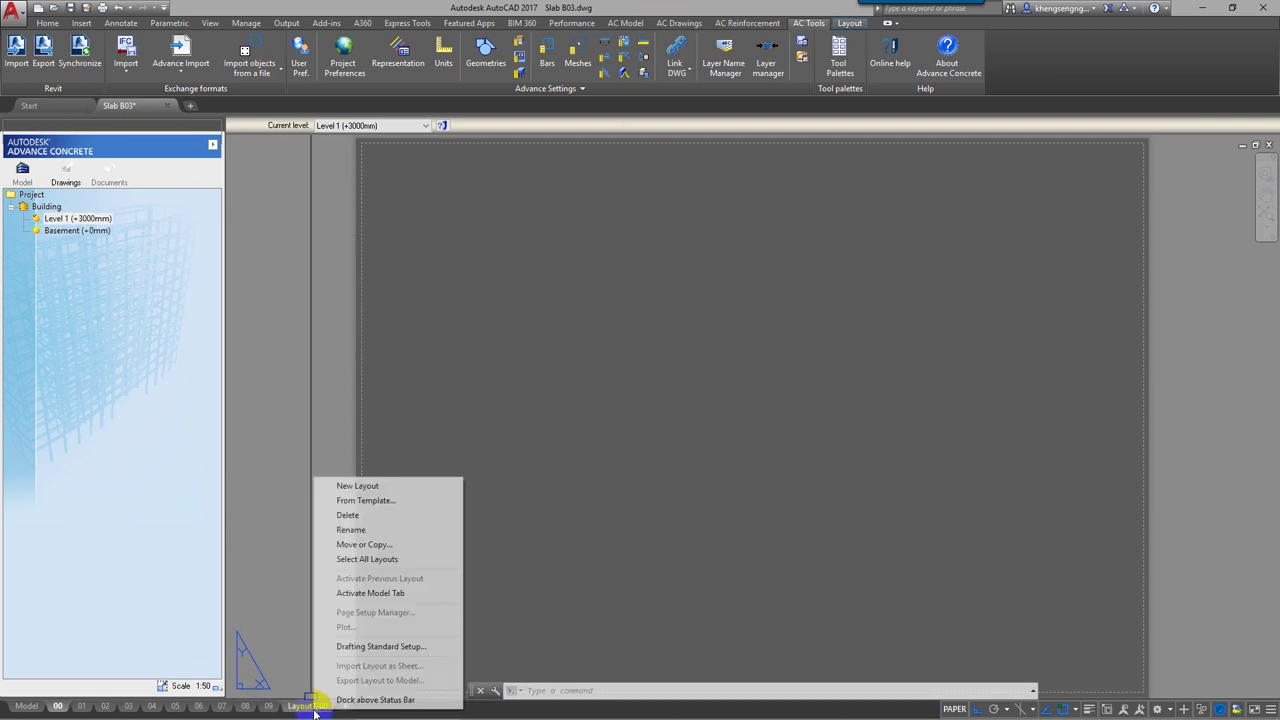
pyautogui.click(348, 515)
pyautogui.click(641, 404)
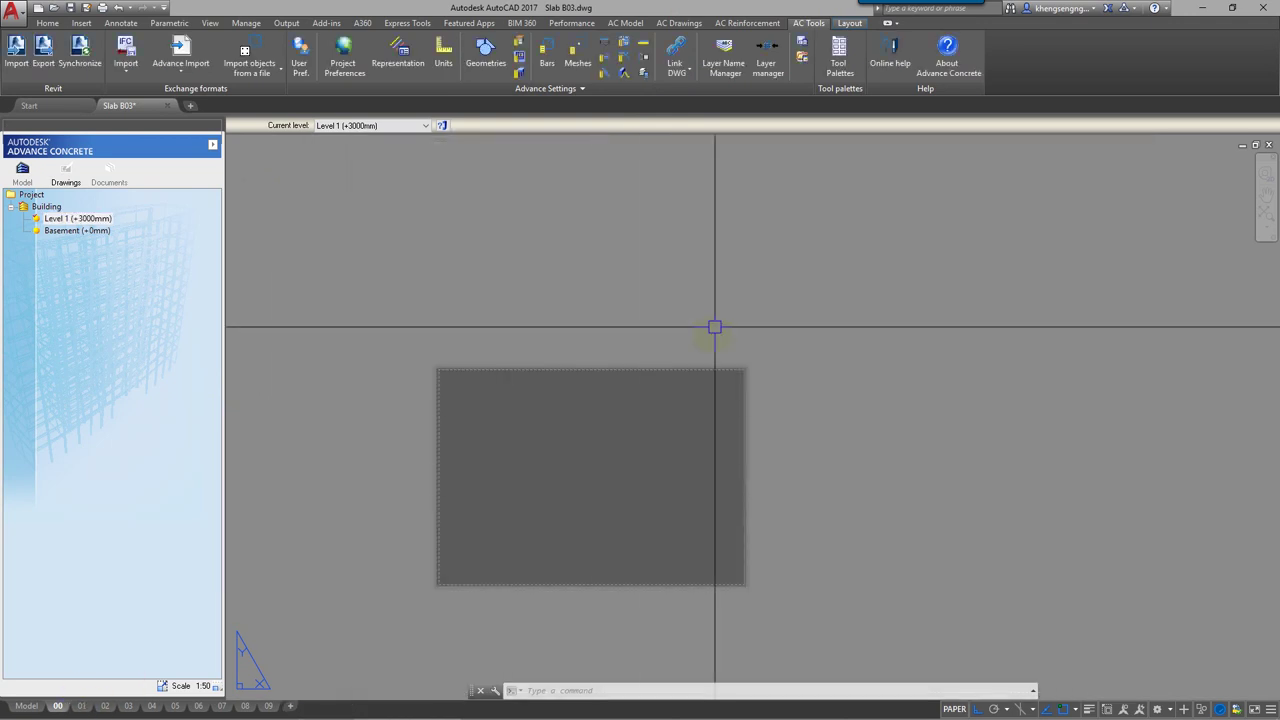
pyautogui.middleClick(719, 307)
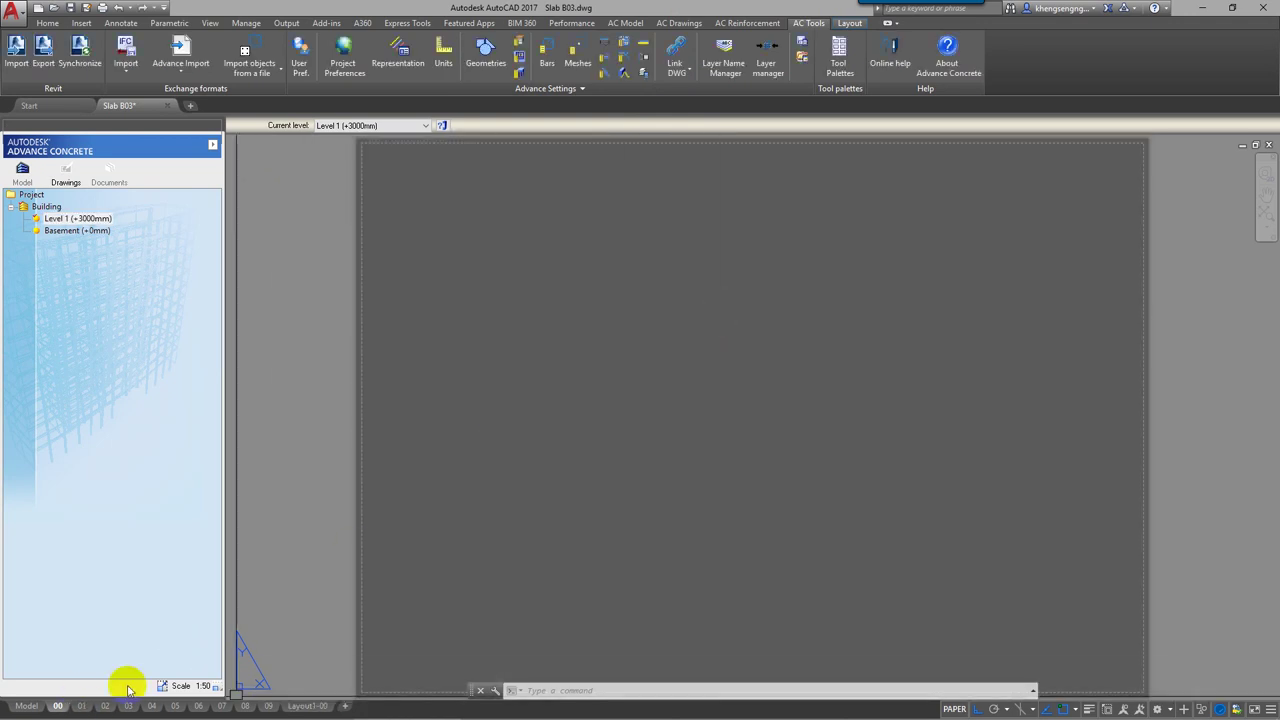
# Delete the old 00 layout and move Layout1-00 to the first tab position.
pyautogui.rightClick(57, 705)
pyautogui.click(101, 514)
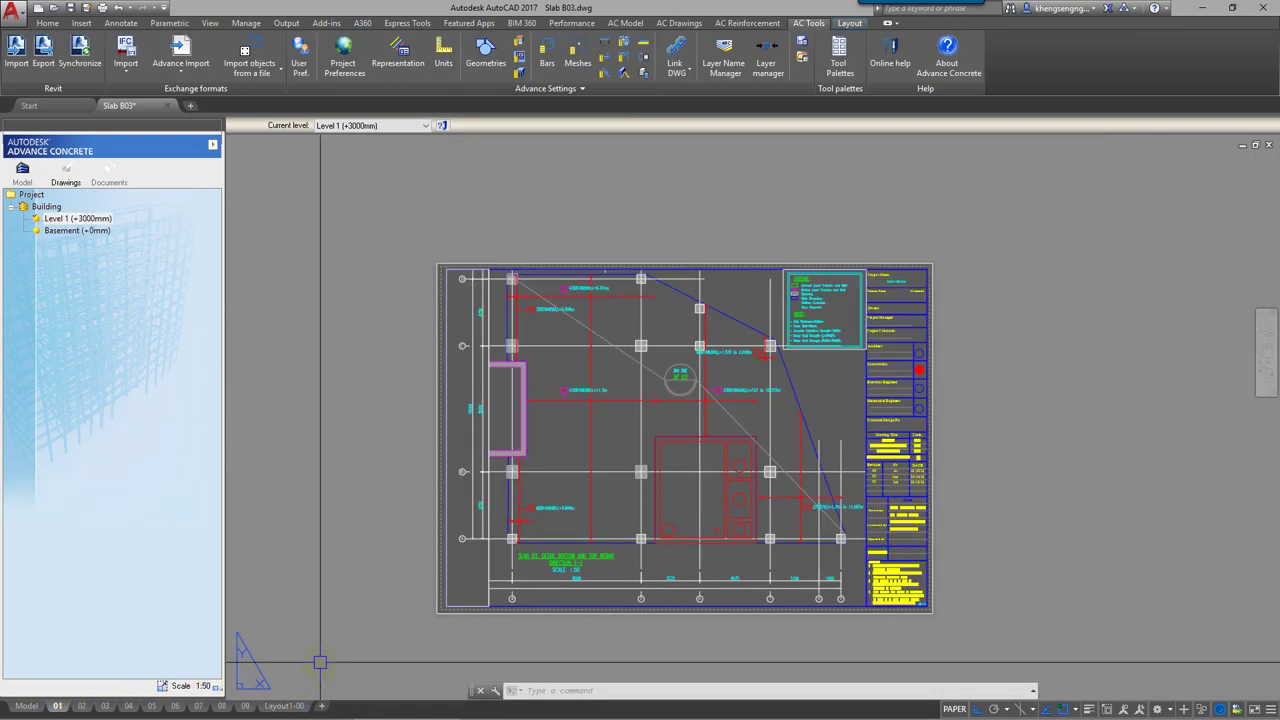
pyautogui.moveTo(285, 706); pyautogui.dragTo(52, 709)
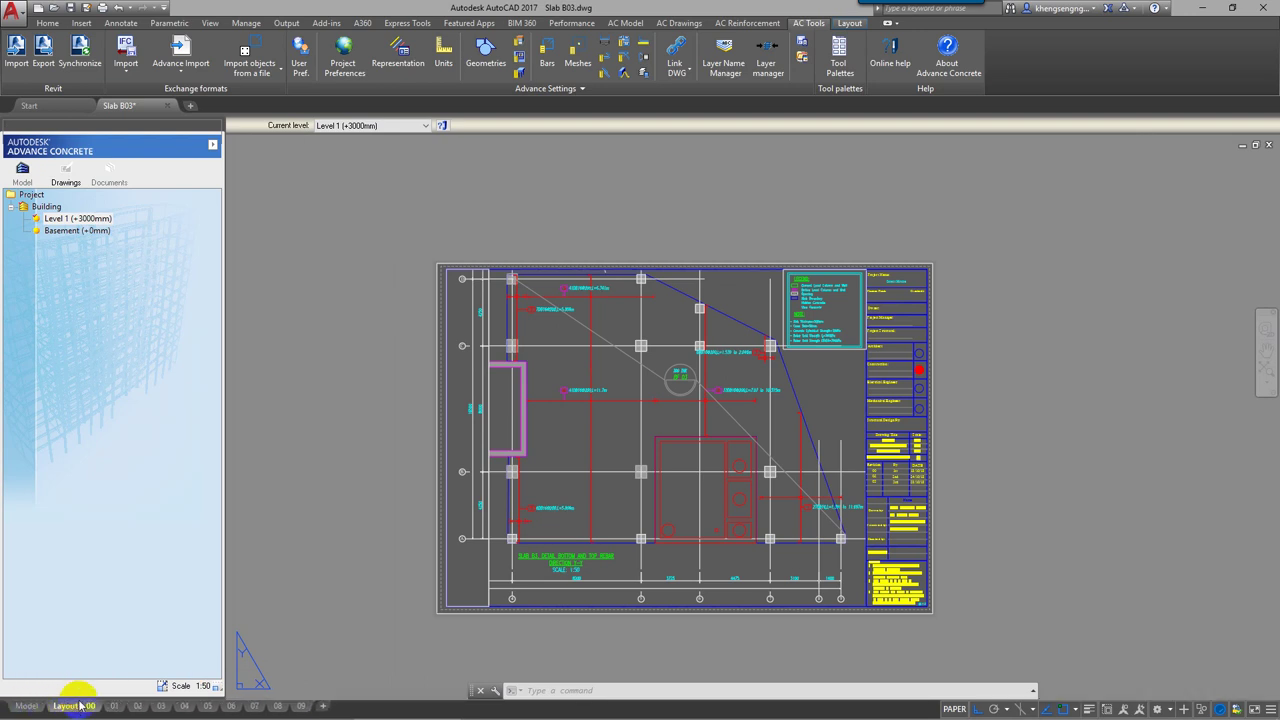
# Rename the Layout1-00 layout to 00.
pyautogui.click(80, 706)
pyautogui.rightClick(60, 706)
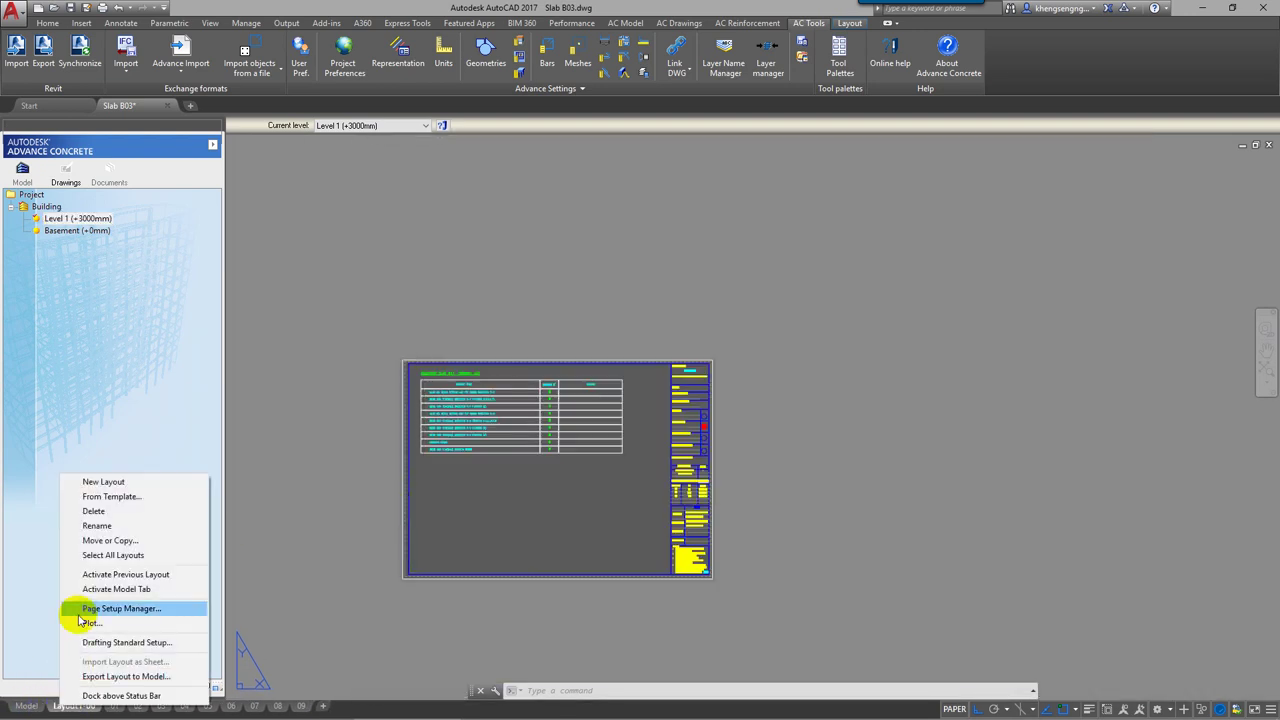
pyautogui.click(96, 527)
pyautogui.write('00')
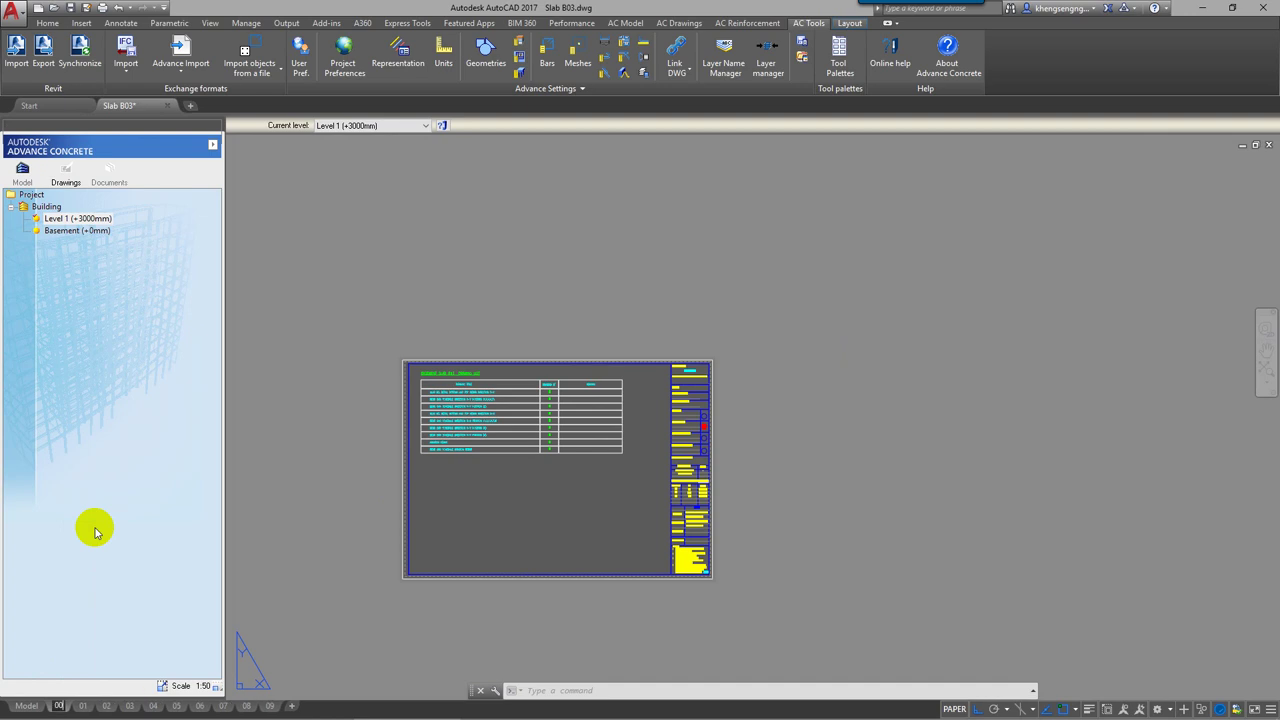
# Fit the drawing list sheet in view and launch PURGE for unused items.
pyautogui.scroll(5, 834, 480)
pyautogui.scroll(3, 834, 480)
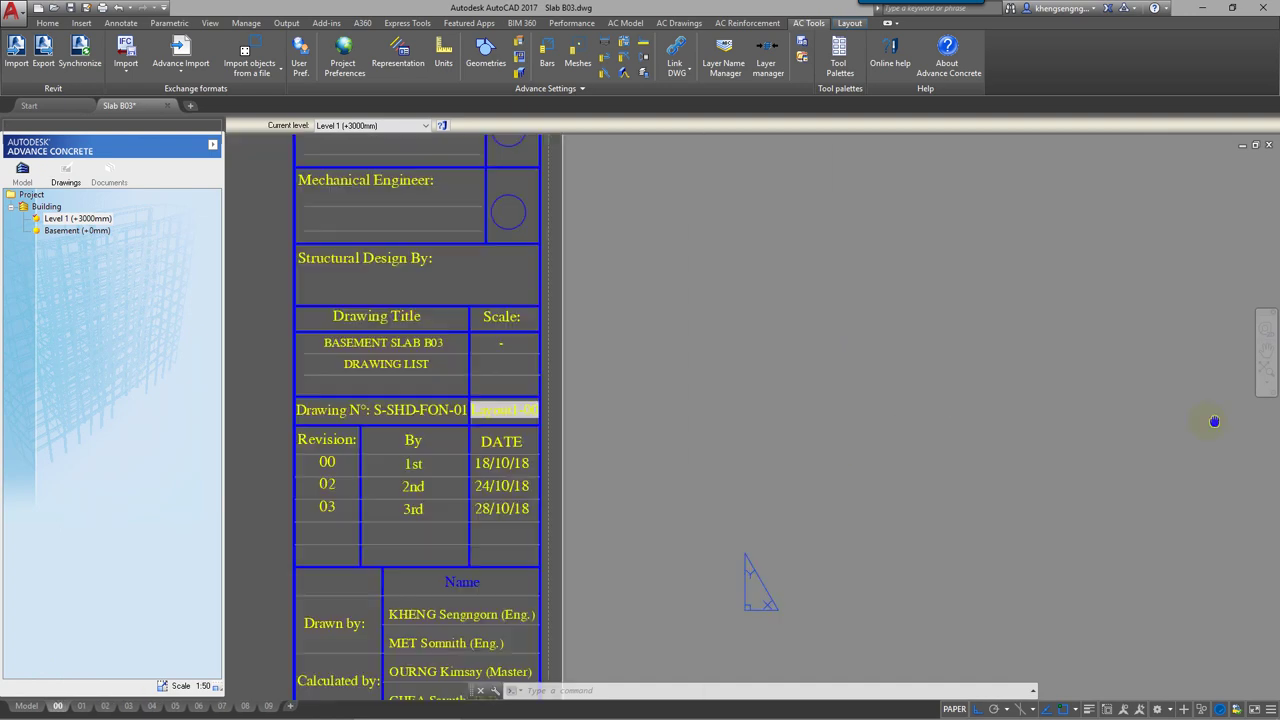
pyautogui.scroll(-3, 646, 449)
pyautogui.scroll(4, 900, 540)
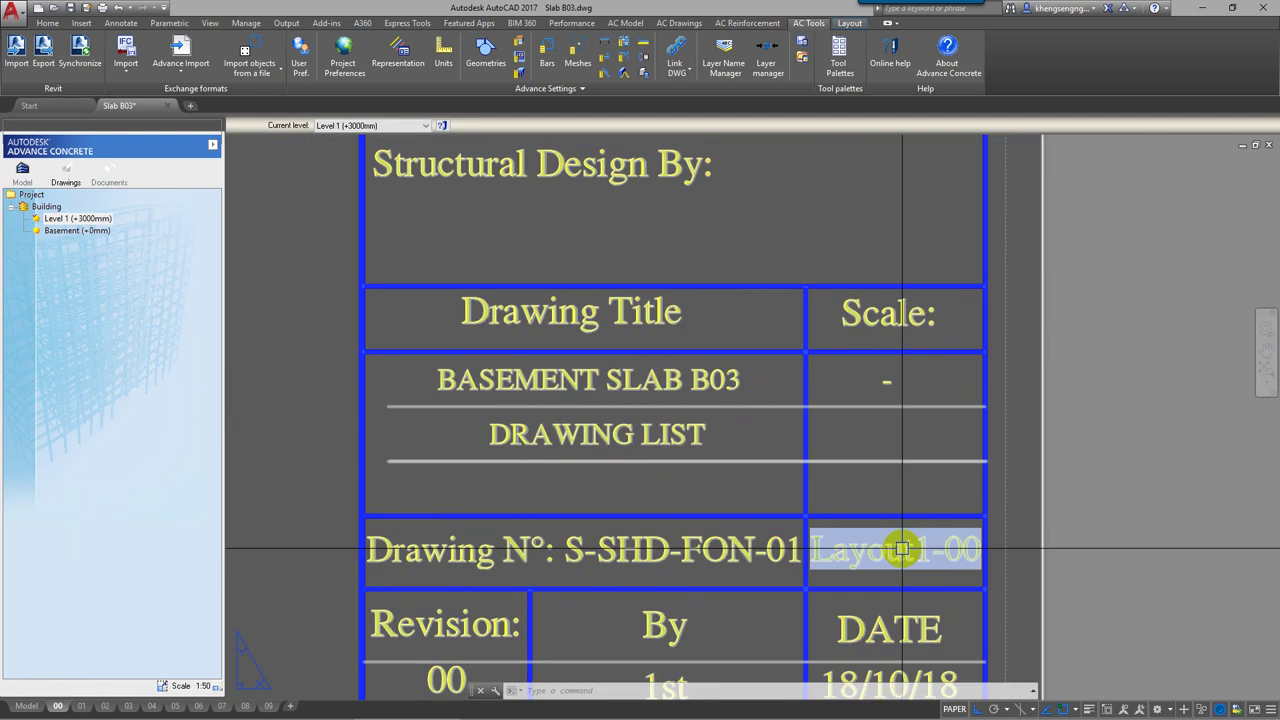
pyautogui.scroll(-5, 995, 468)
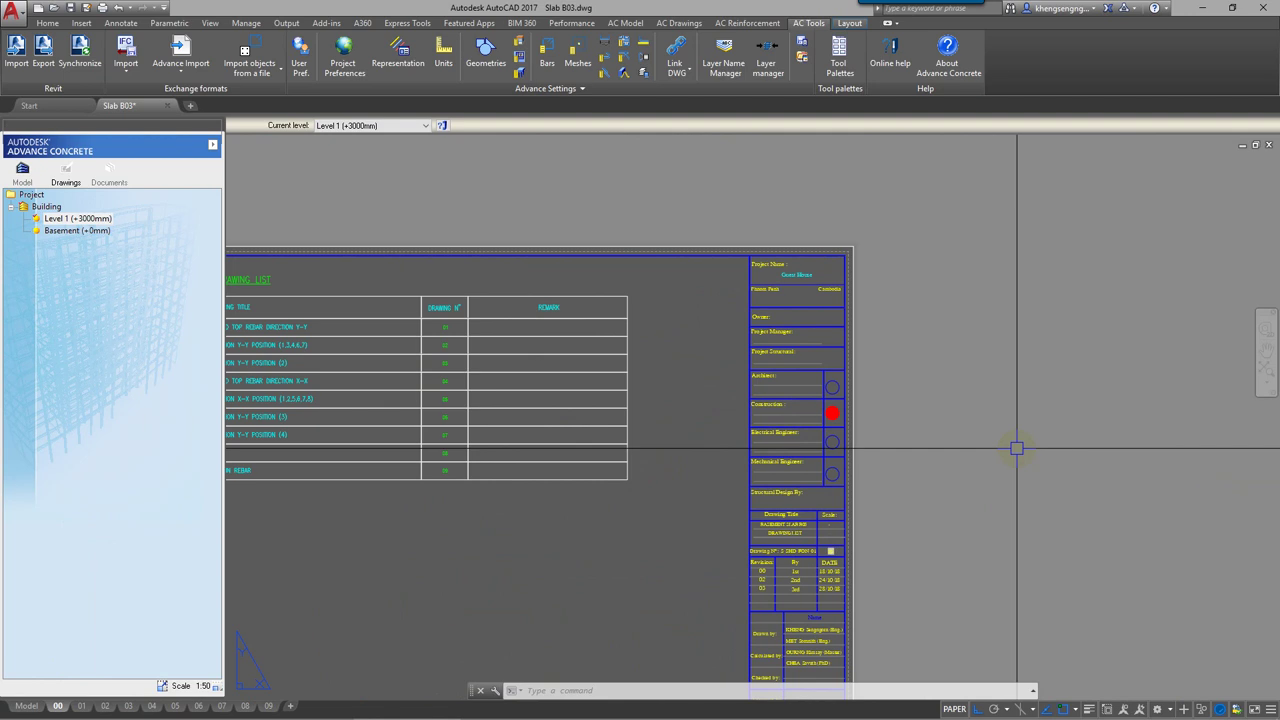
pyautogui.middleClick(966, 500)
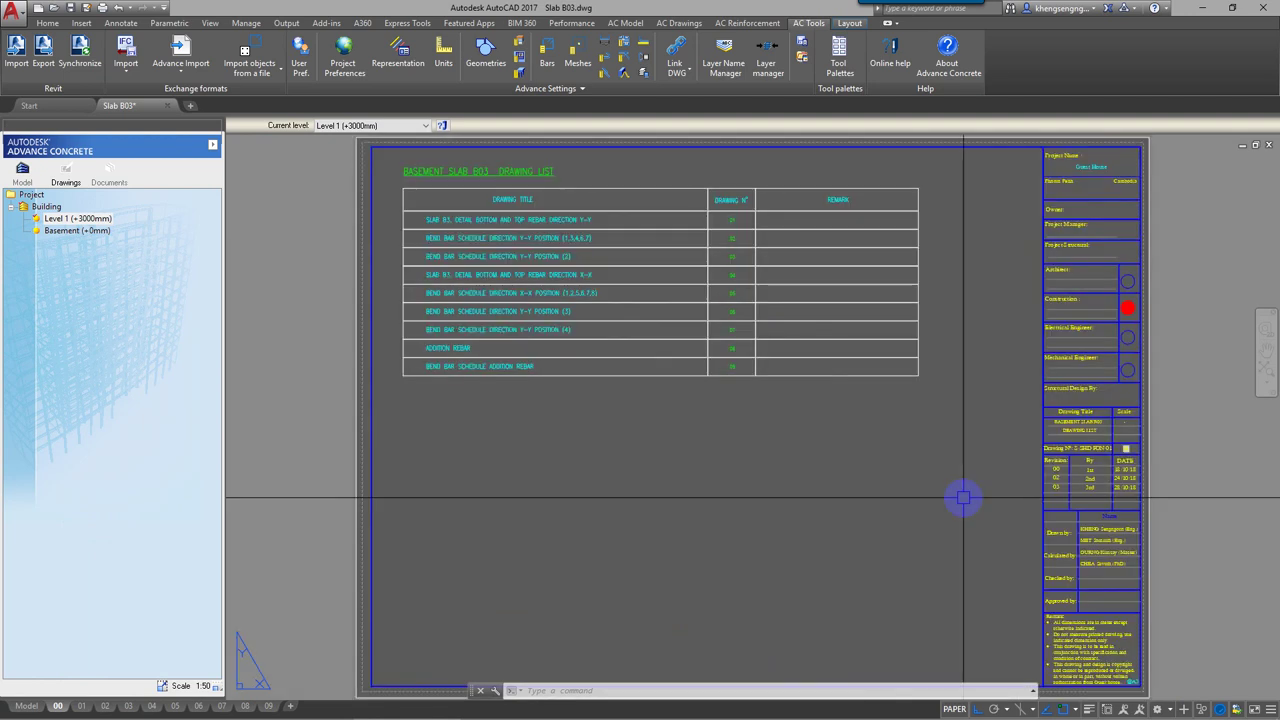
pyautogui.write('P')
pyautogui.press('Return')
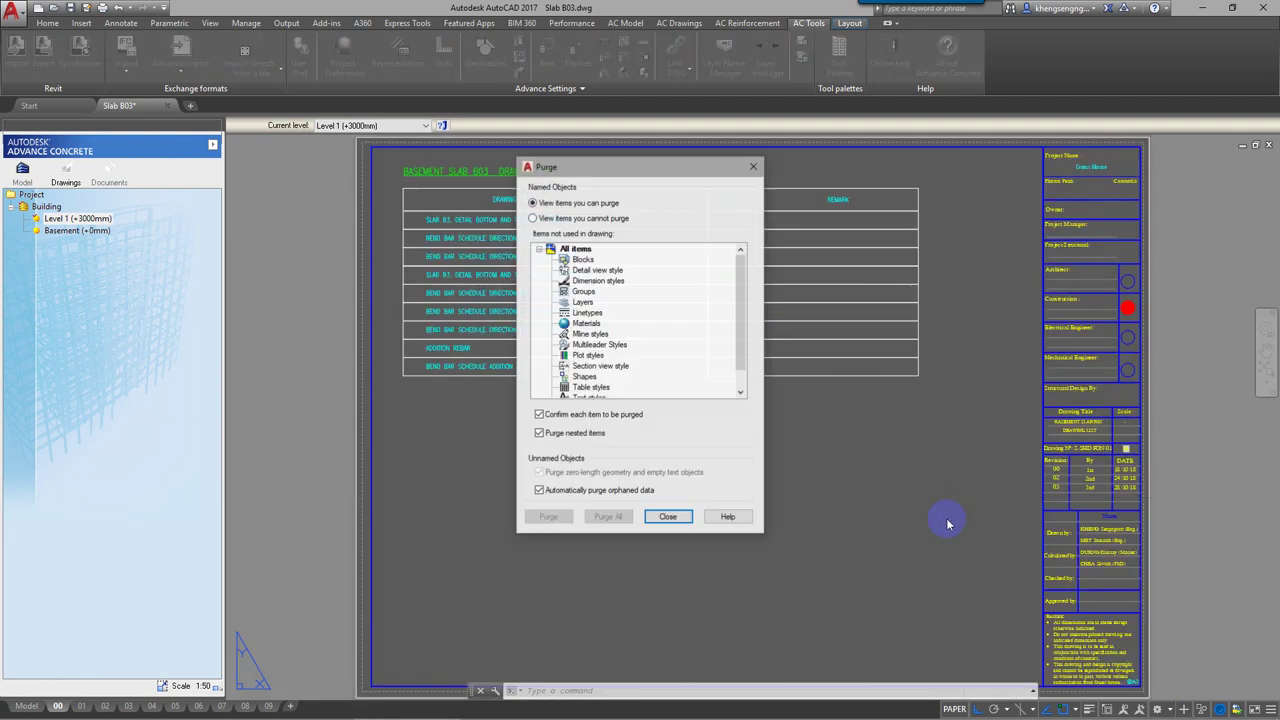
# Close Purge without removing anything and check the sheets on layouts 09 and 07.
pyautogui.click(670, 516)
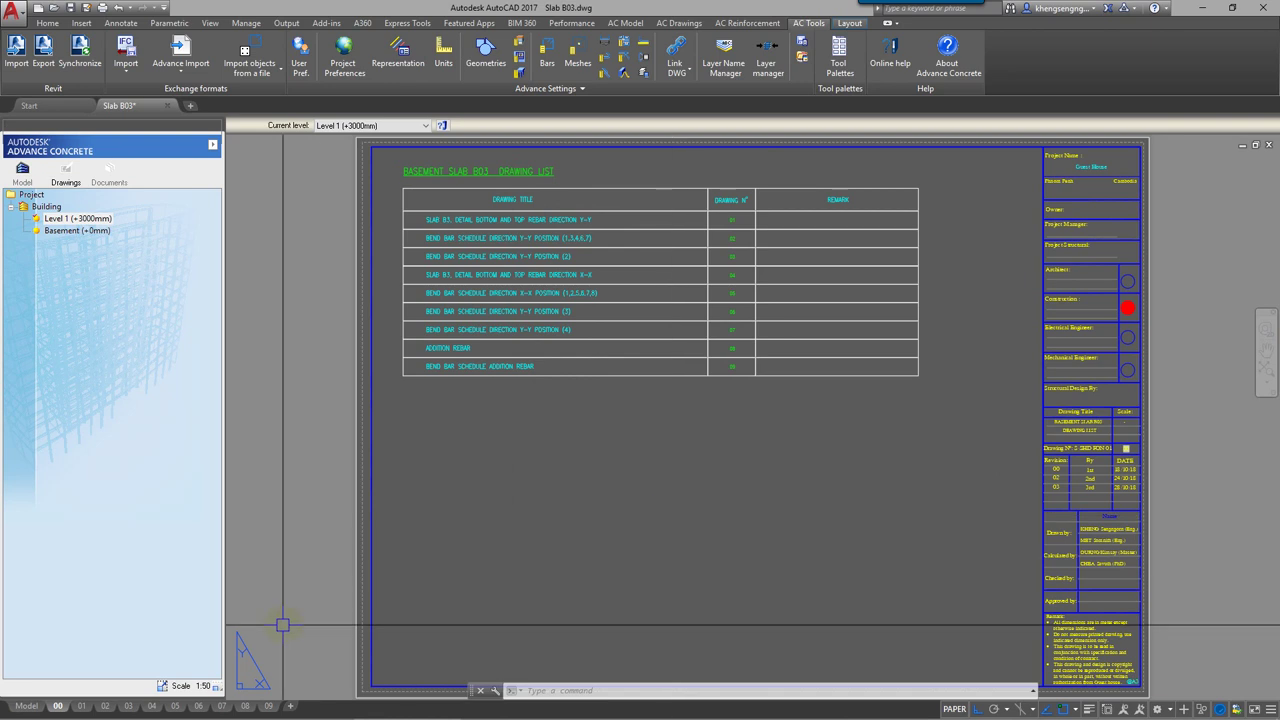
pyautogui.click(268, 706)
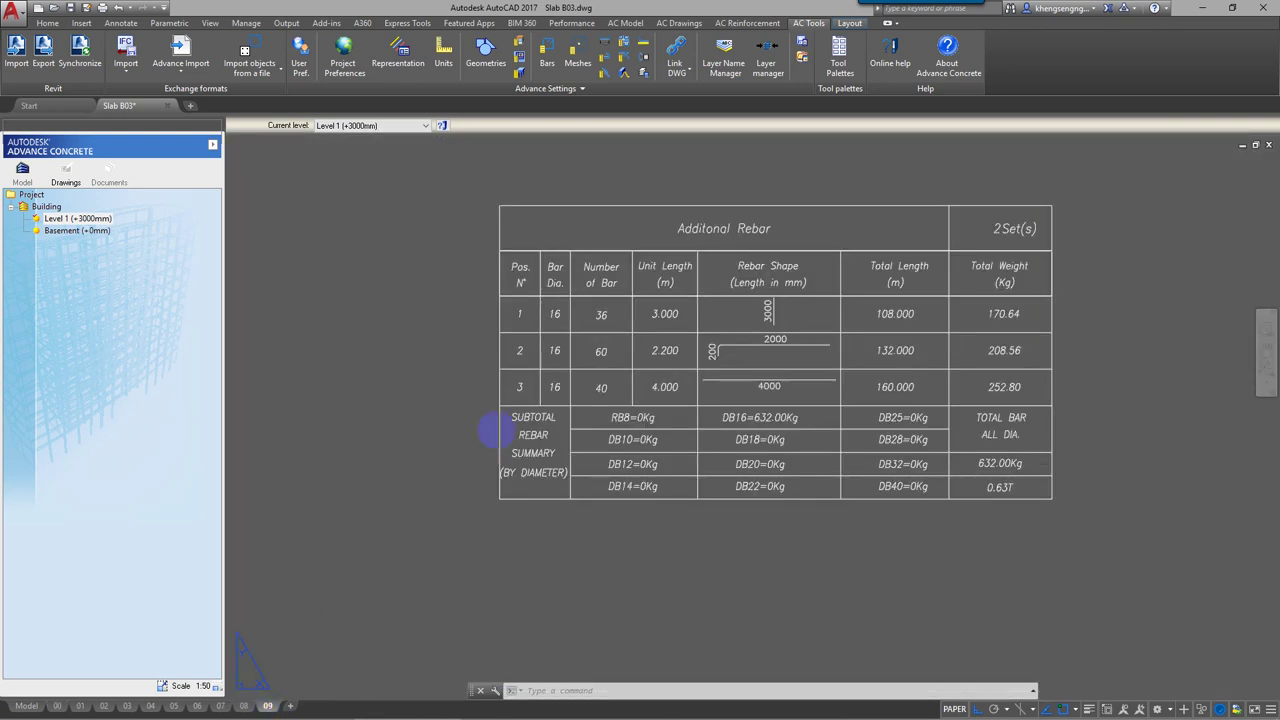
pyautogui.scroll(-5, 560, 370)
pyautogui.middleClick(403, 275)
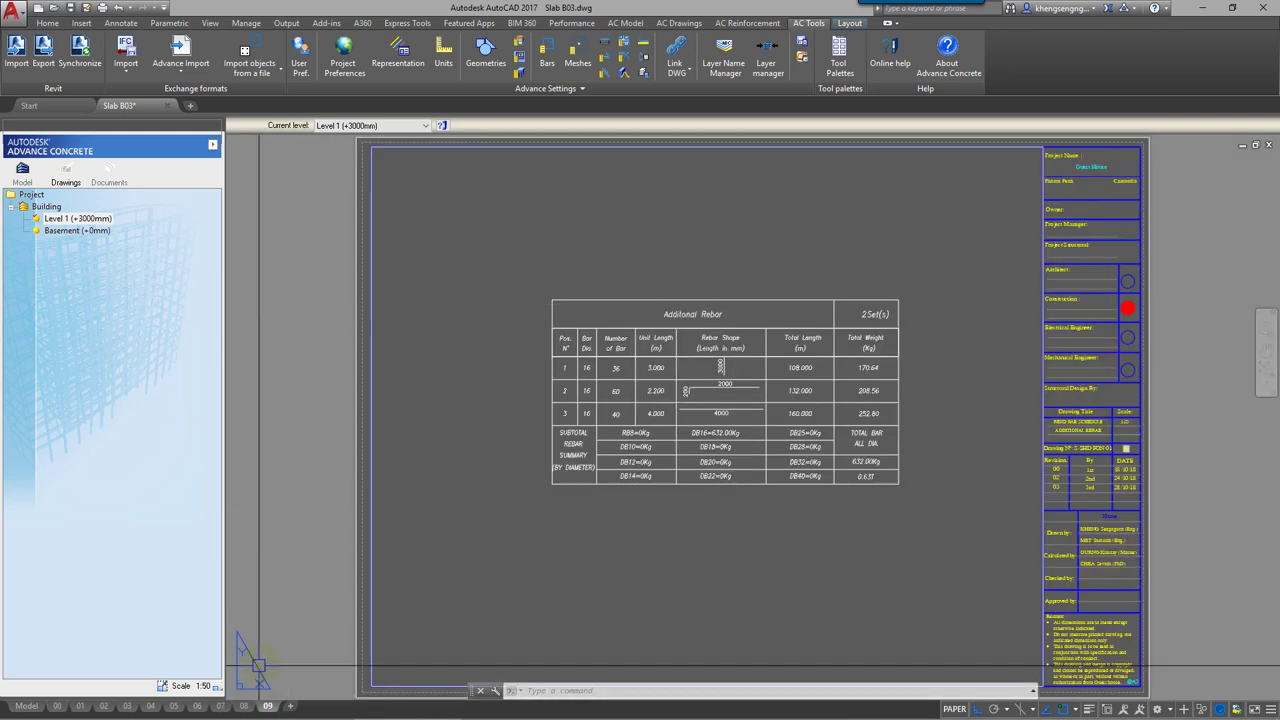
pyautogui.click(221, 706)
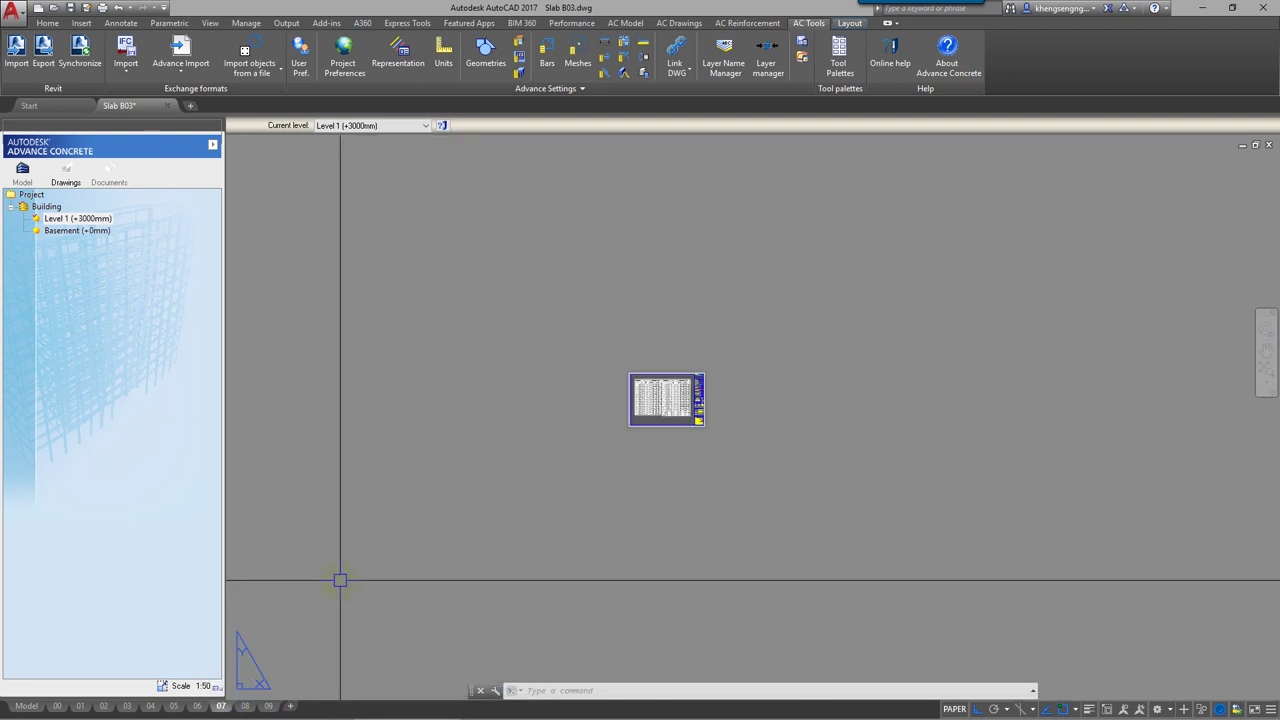
pyautogui.middleClick(450, 538)
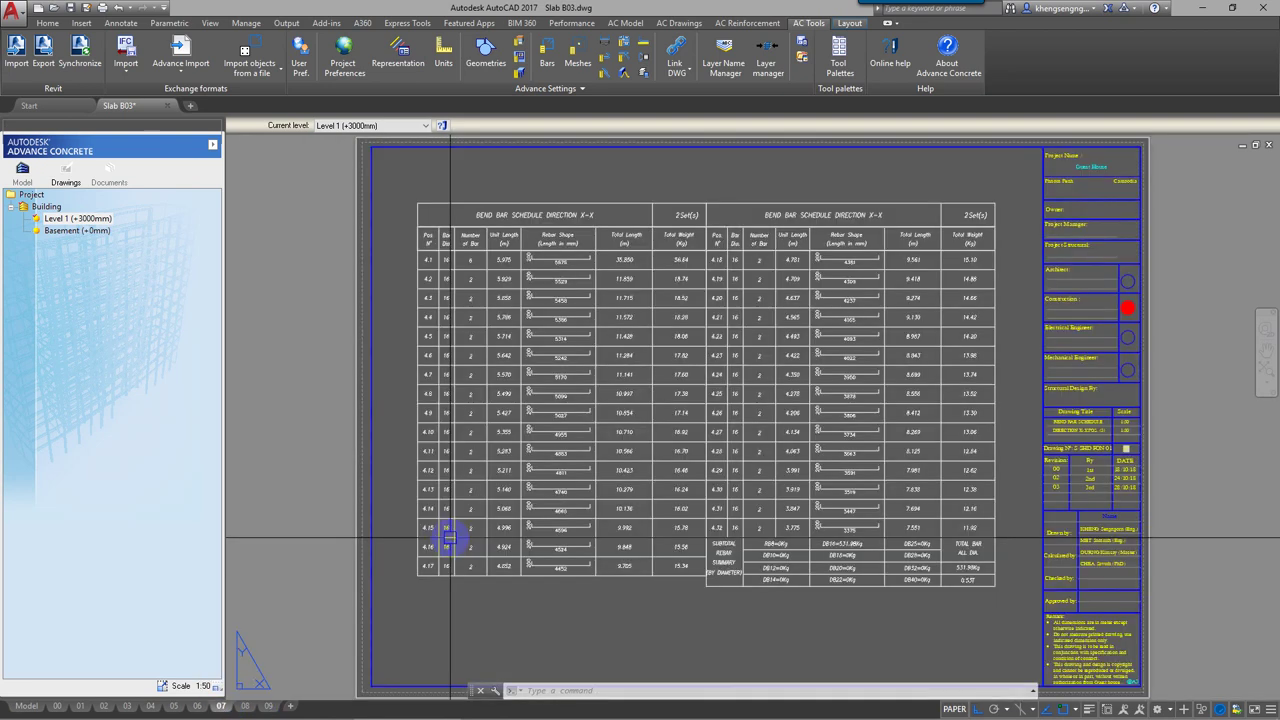
# Check the bend bar schedule on layout 05 and save Slab B03.
pyautogui.click(174, 706)
pyautogui.middleClick(443, 459)
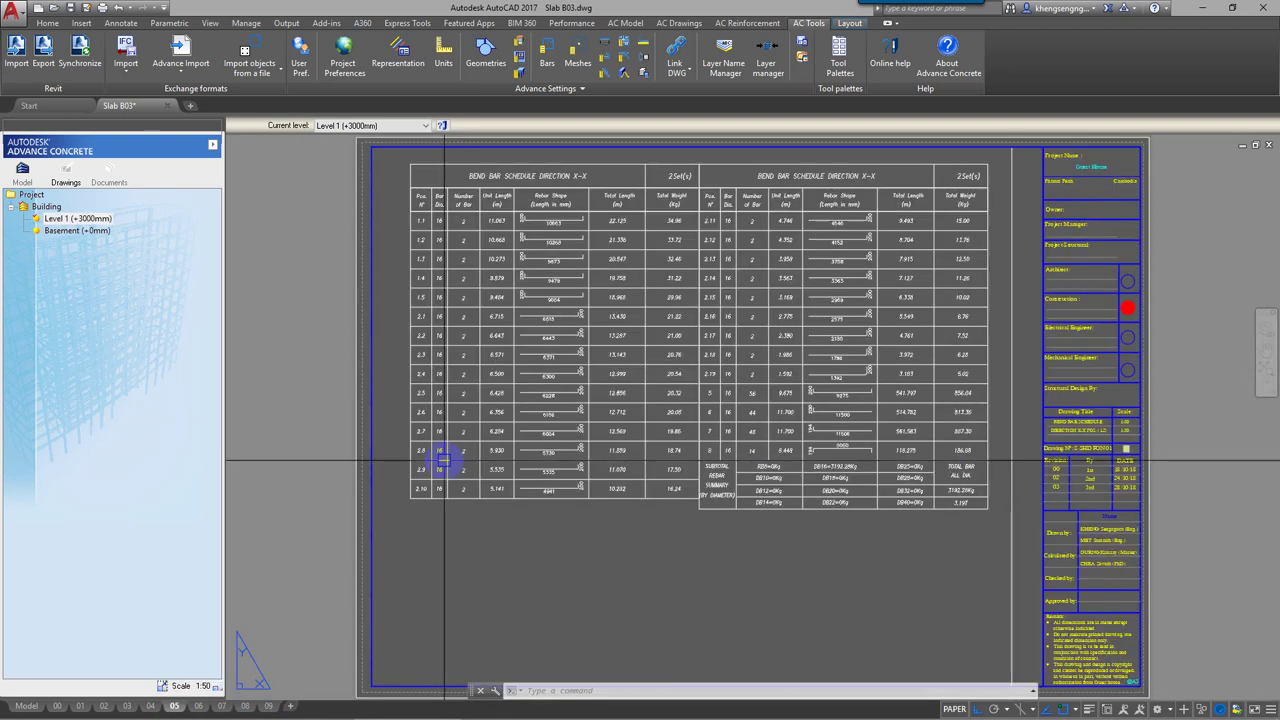
pyautogui.scroll(-5, 374, 343)
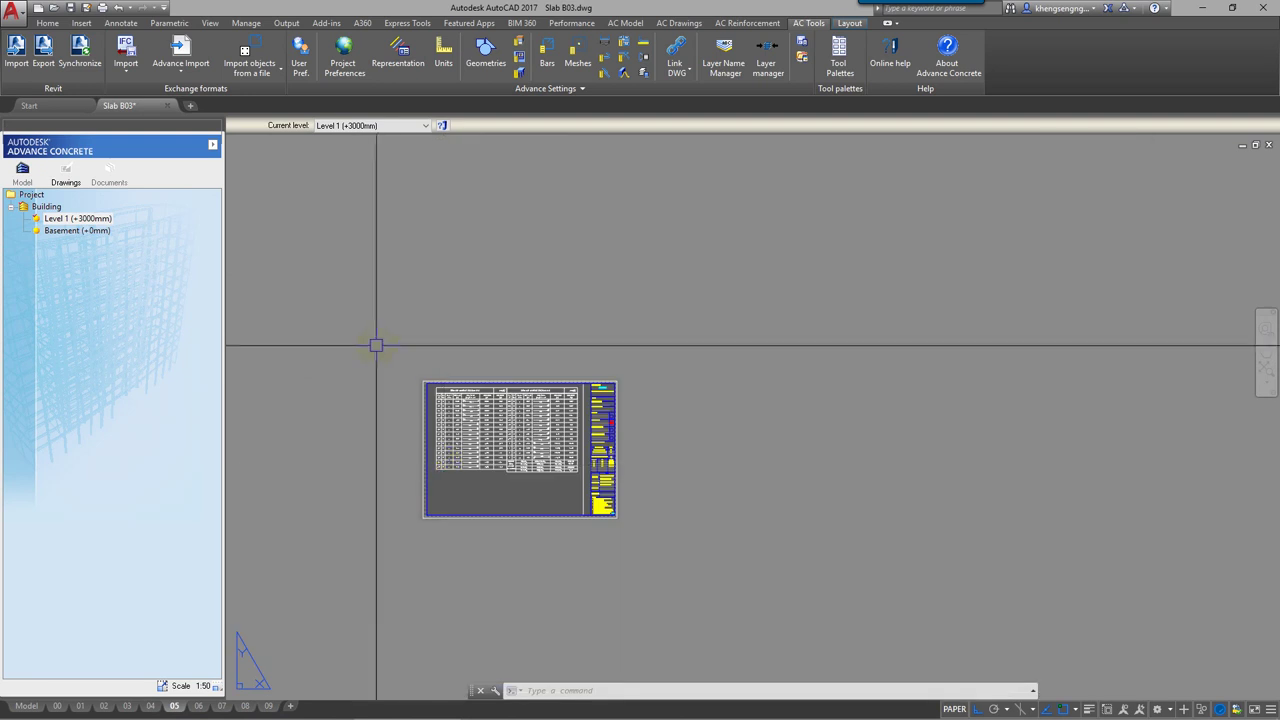
pyautogui.middleClick(374, 343)
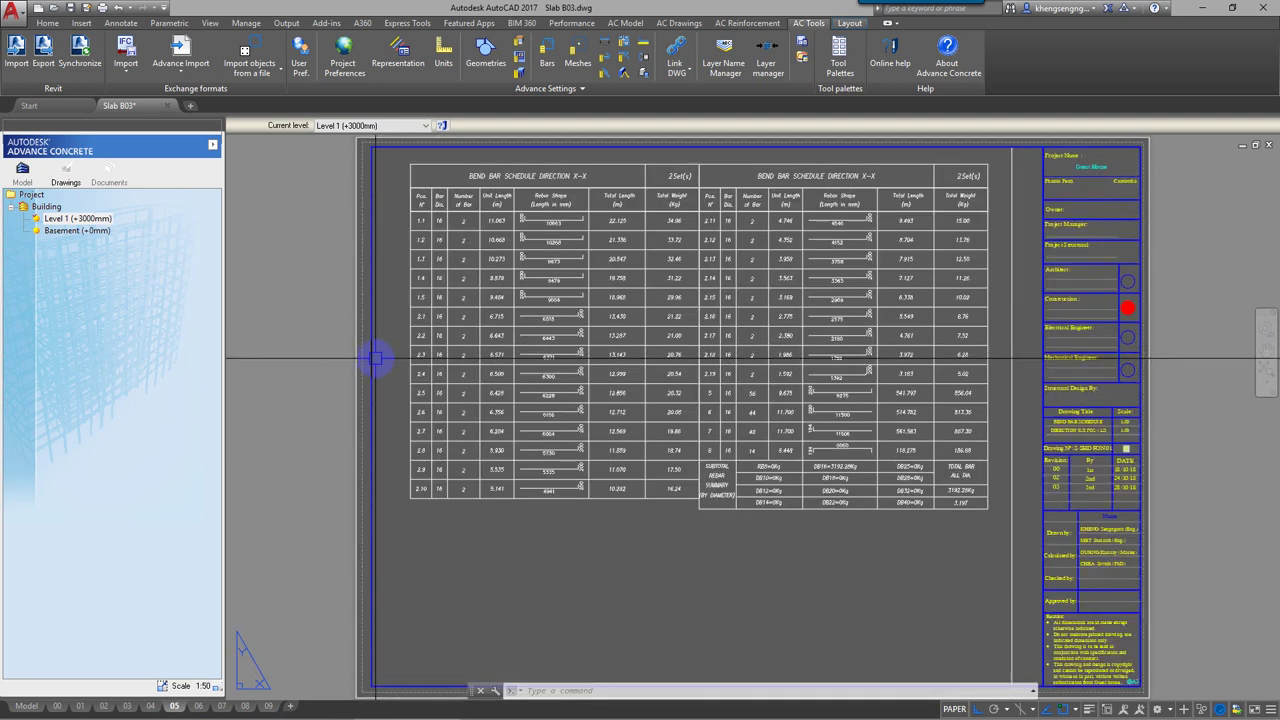
pyautogui.hotkey('ctrl', 's')
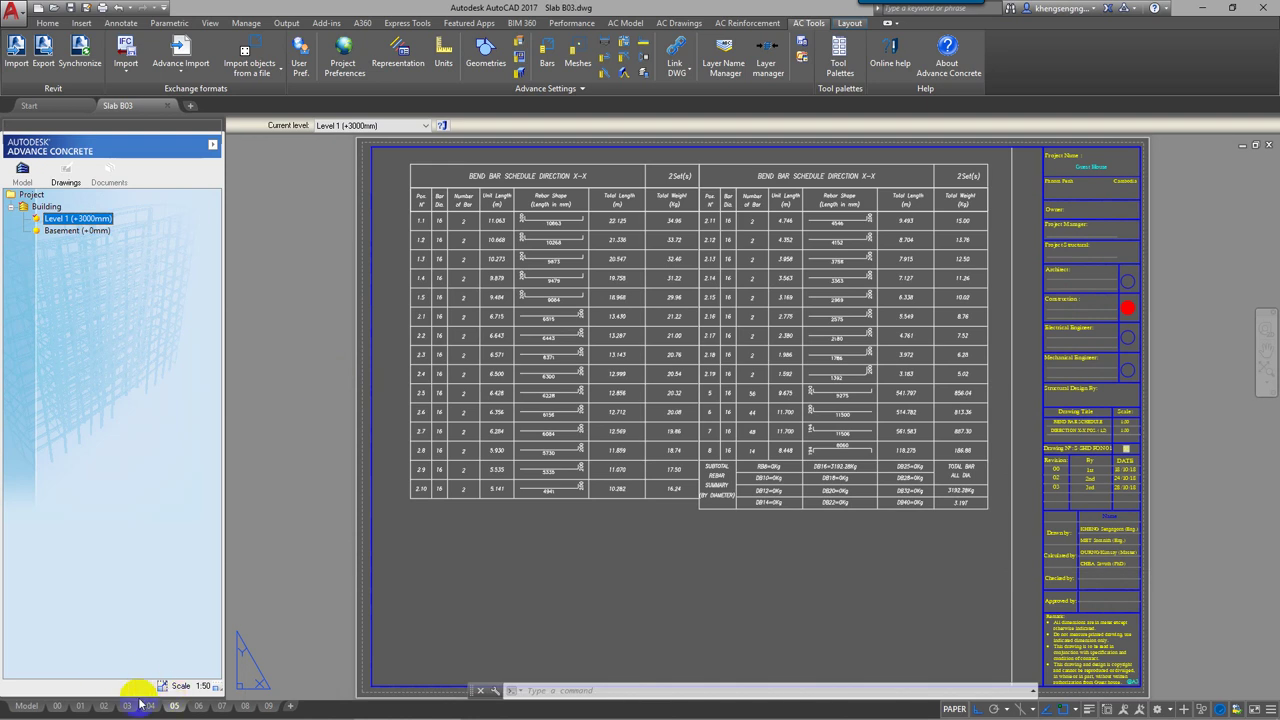
# Export all layouts to a single Slab B03.pdf on the Desktop.
pyautogui.click(287, 24)
pyautogui.click(282, 41)
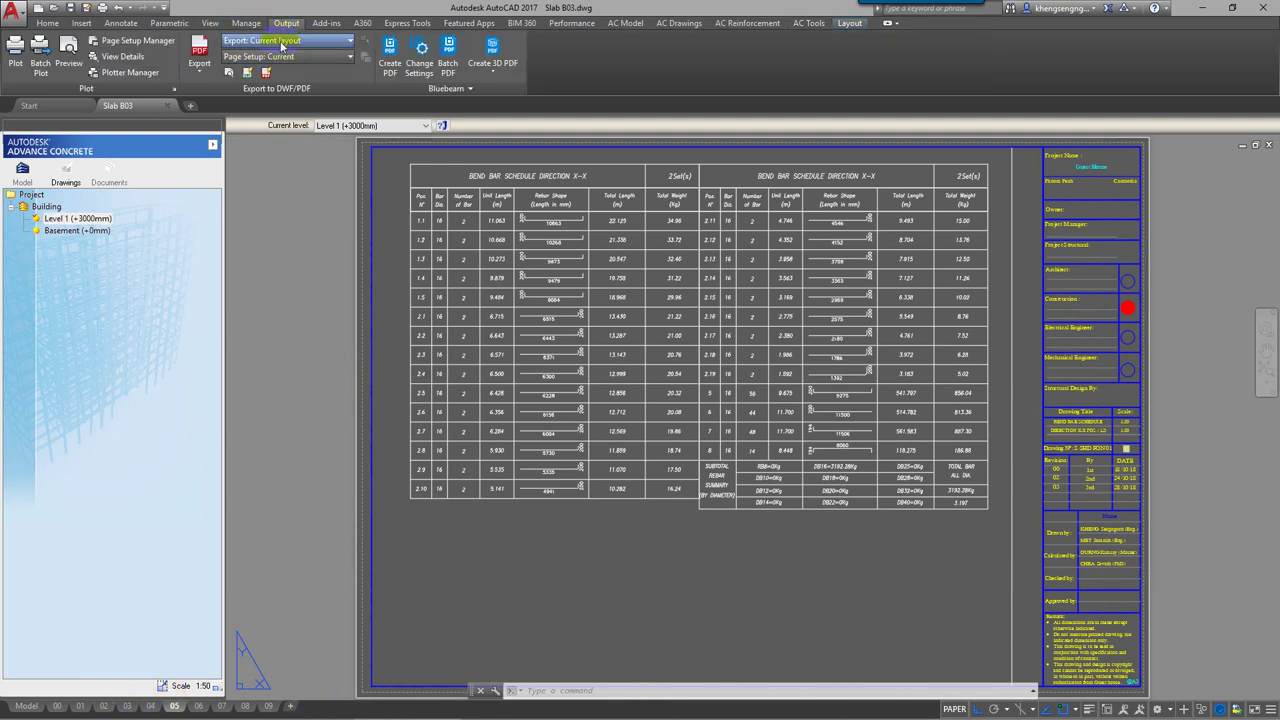
pyautogui.click(268, 70)
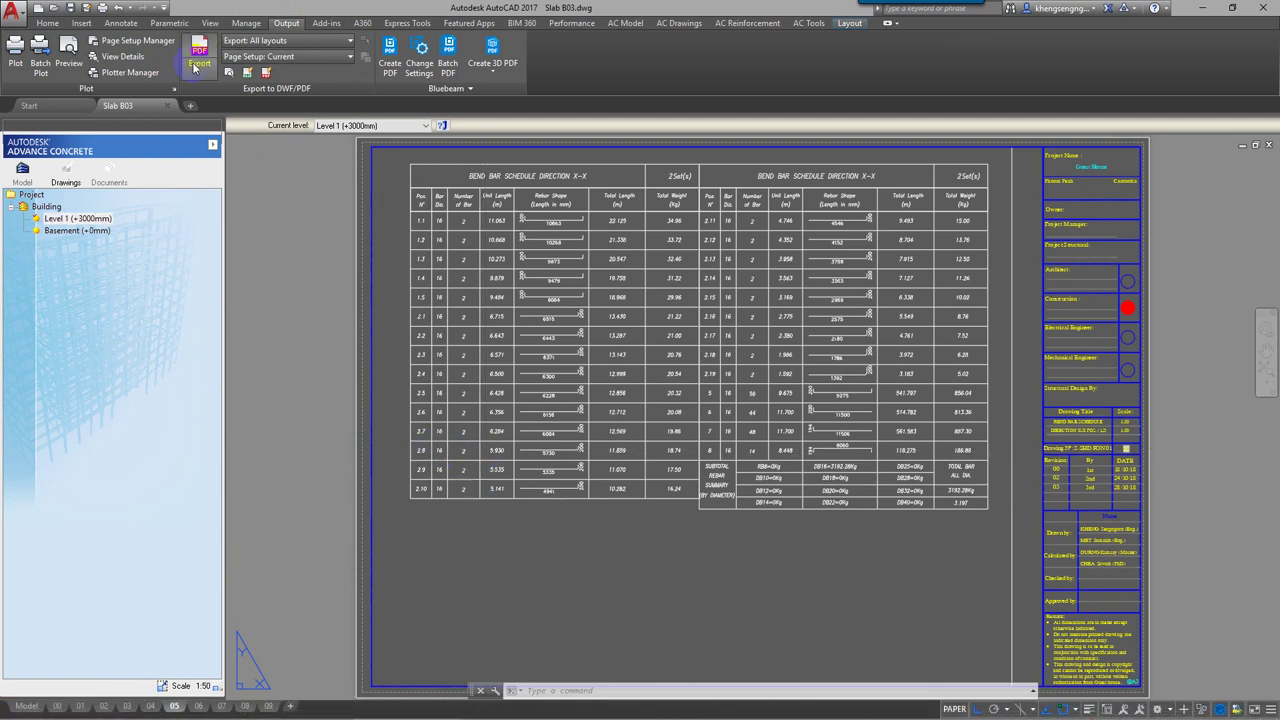
pyautogui.click(199, 45)
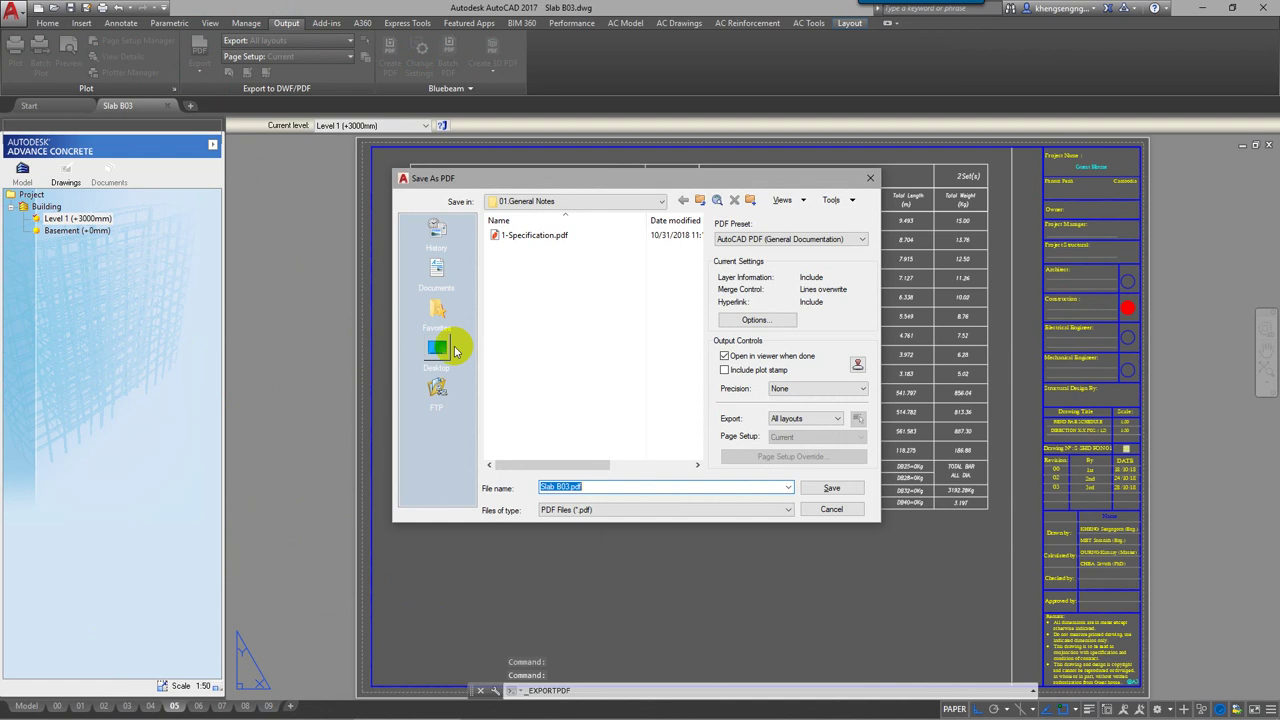
pyautogui.click(438, 348)
pyautogui.click(831, 488)
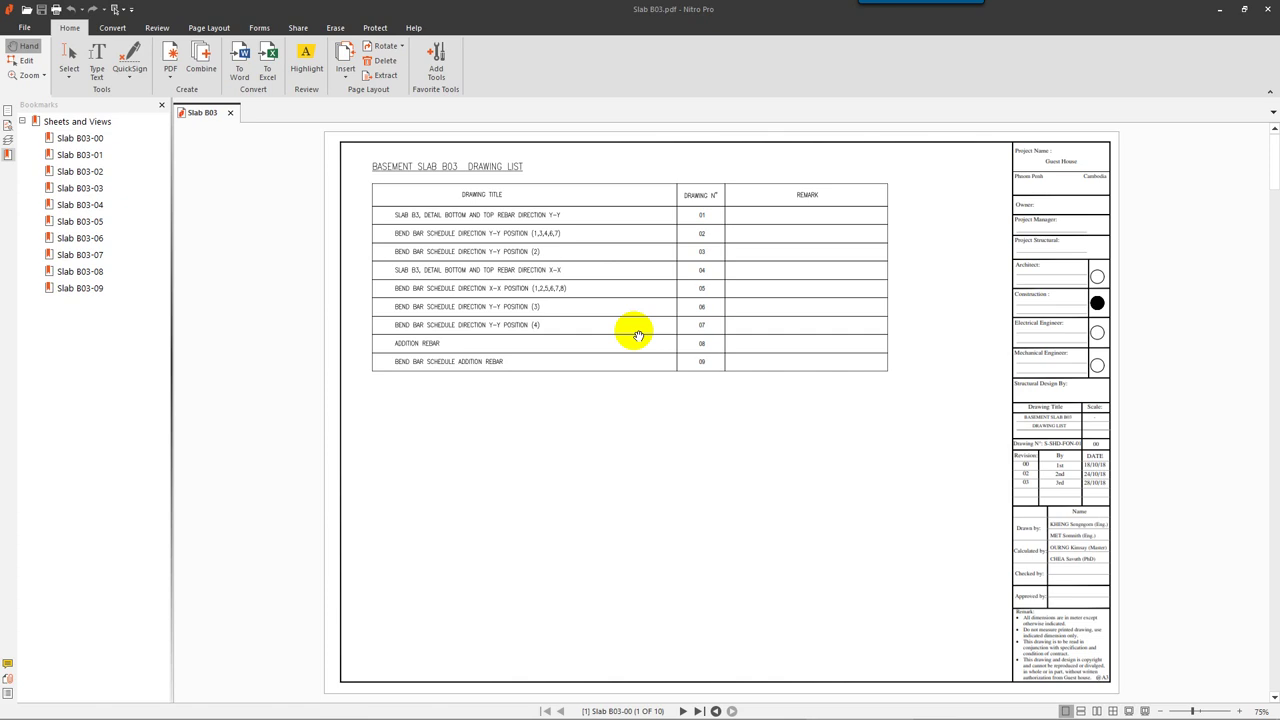
# Scroll through the ten Slab B03 PDF pages in Nitro Pro, then close the viewer.
pyautogui.scroll(-1, 638, 335)
pyautogui.scroll(-1, 638, 335)
pyautogui.scroll(-1, 638, 335)
pyautogui.scroll(-1, 638, 335)
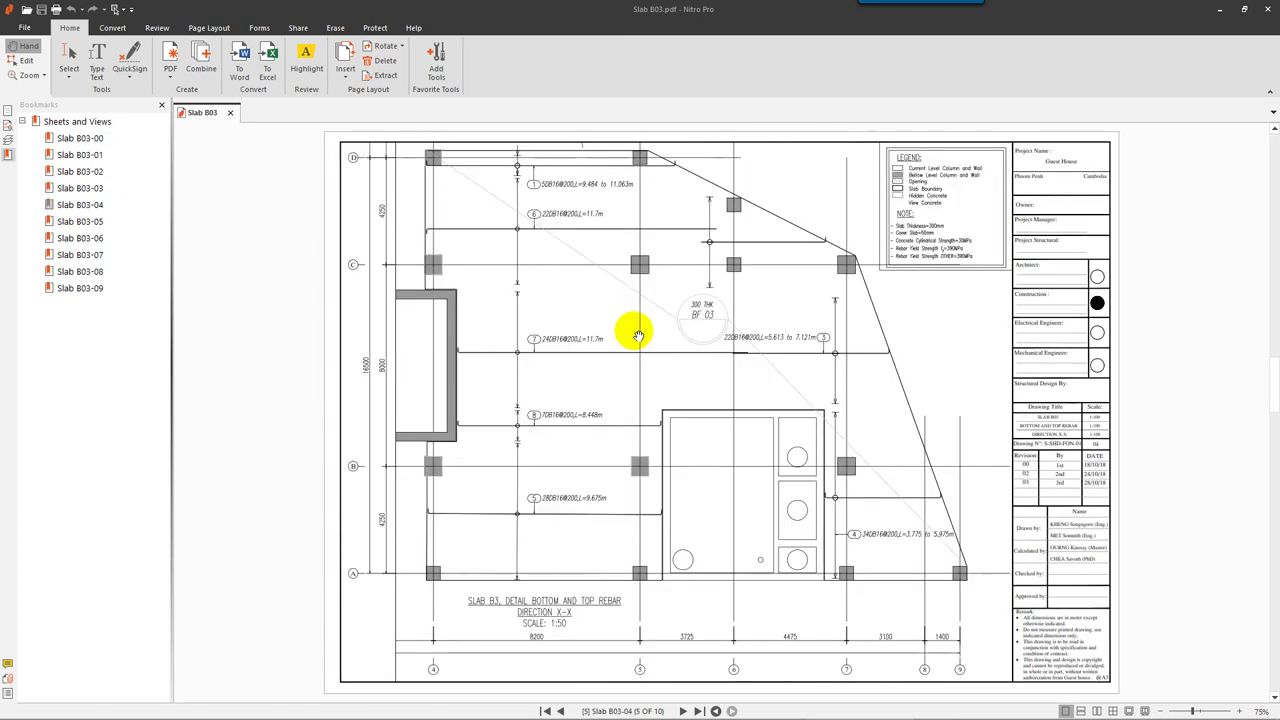
pyautogui.scroll(-2, 638, 335)
pyautogui.scroll(-1, 638, 335)
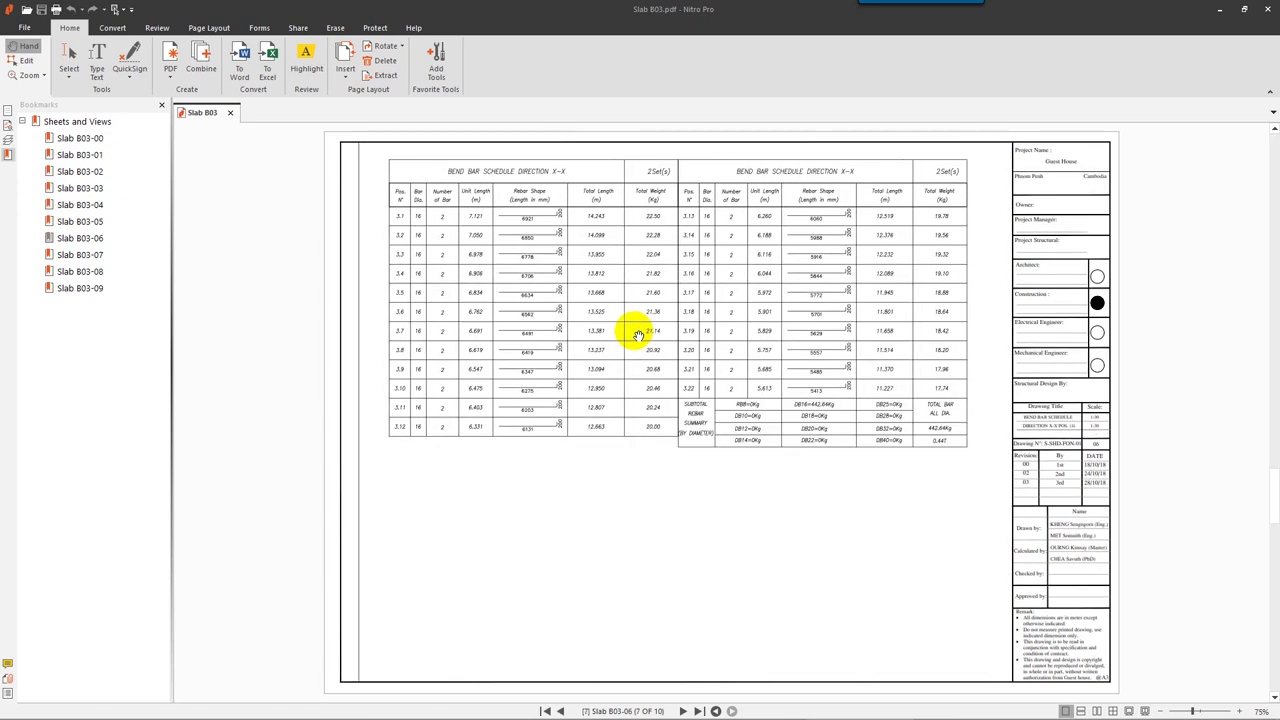
pyautogui.scroll(-1, 638, 335)
pyautogui.scroll(-1, 638, 335)
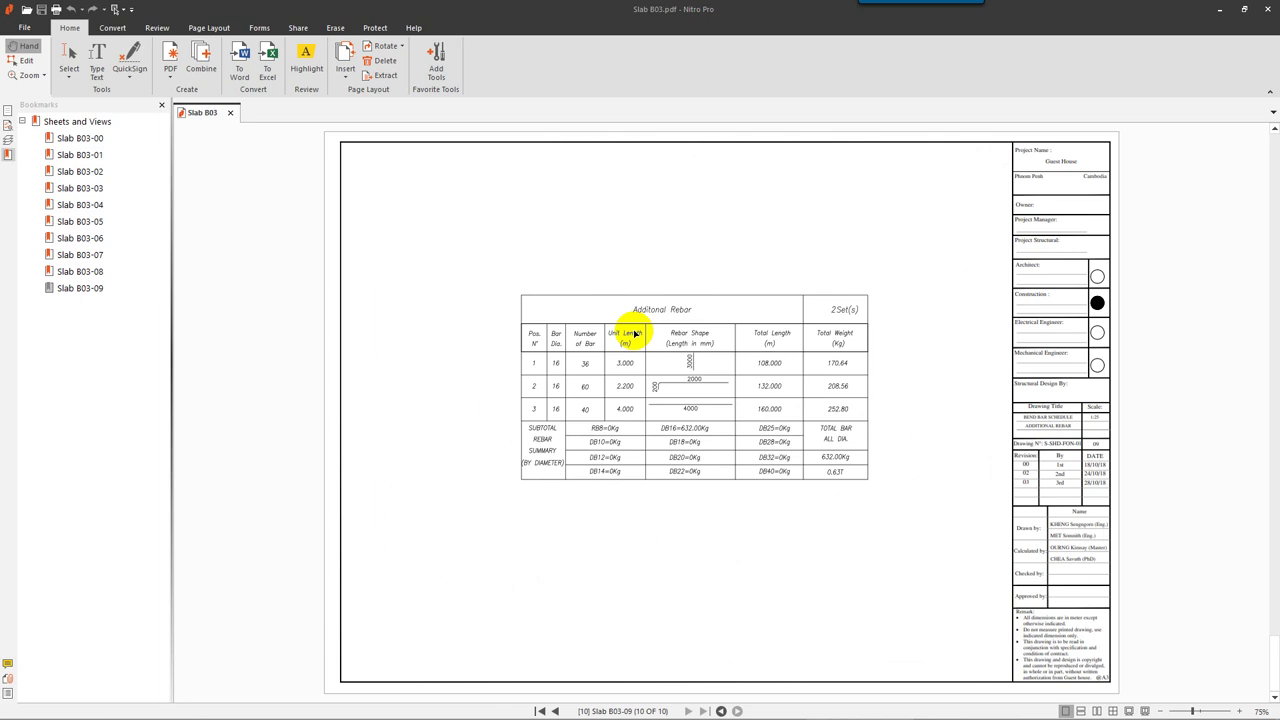
pyautogui.scroll(1, 635, 333)
pyautogui.scroll(8, 638, 335)
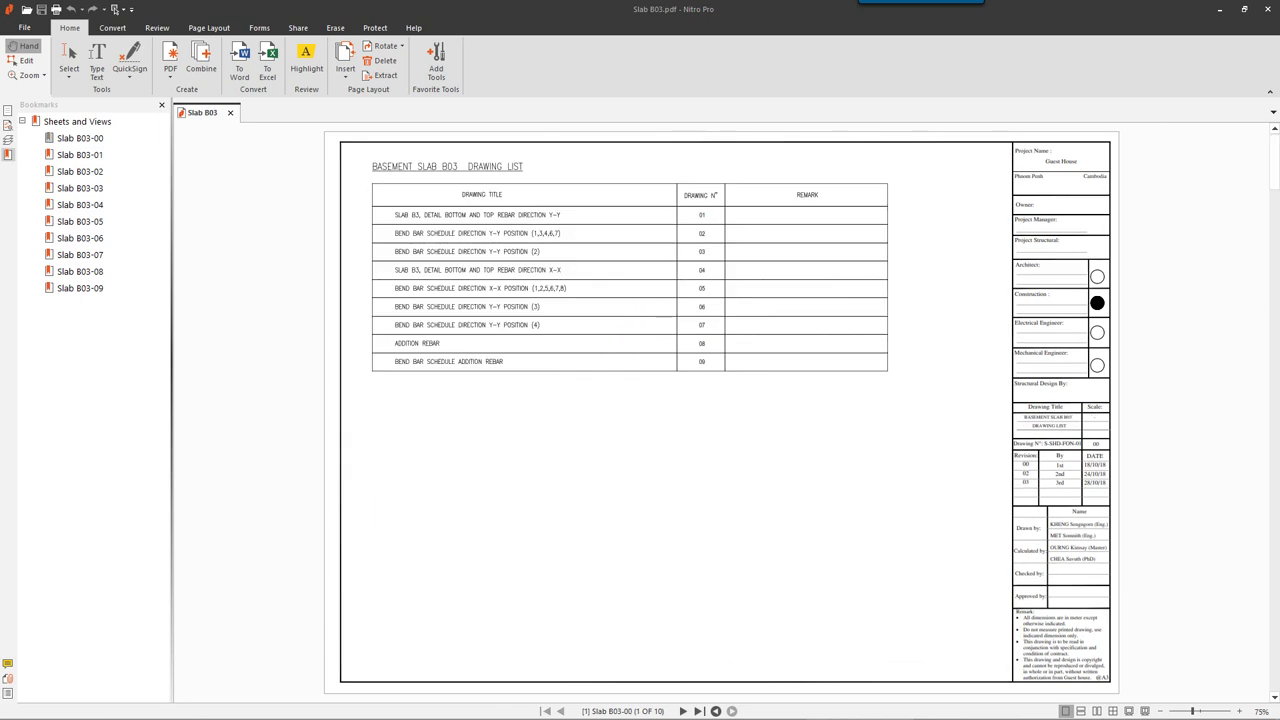
pyautogui.click(1268, 9)
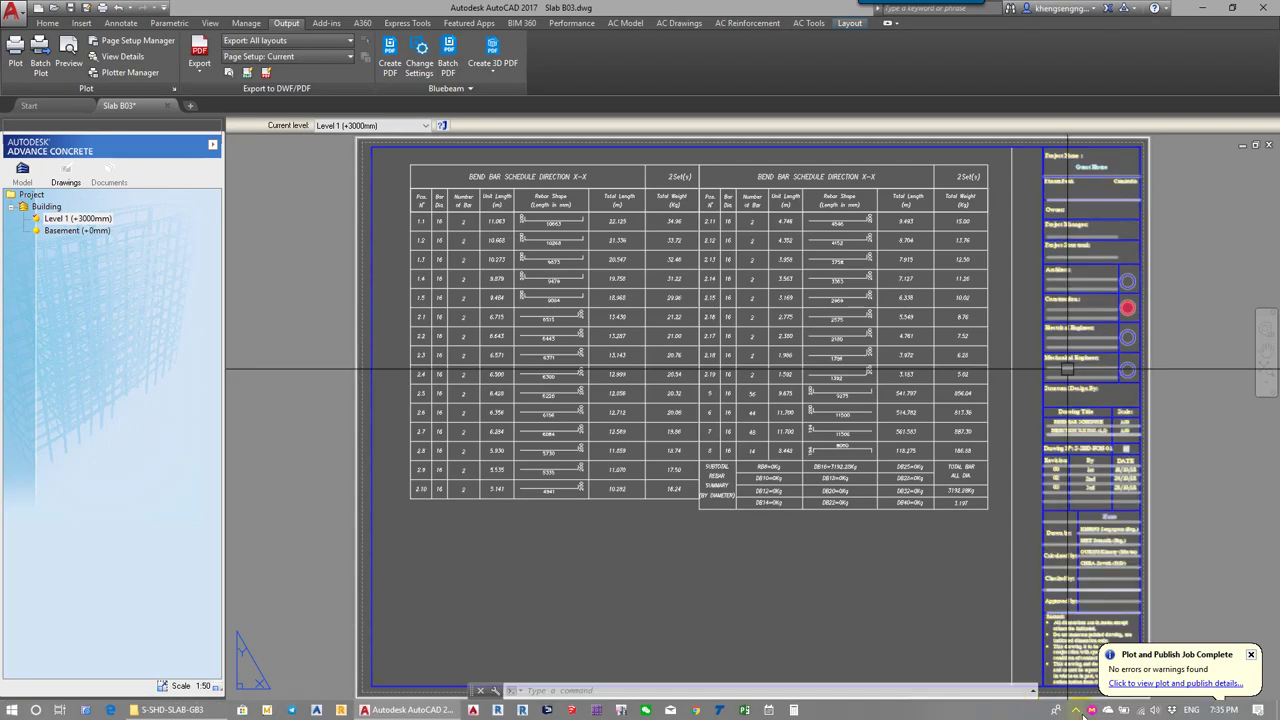